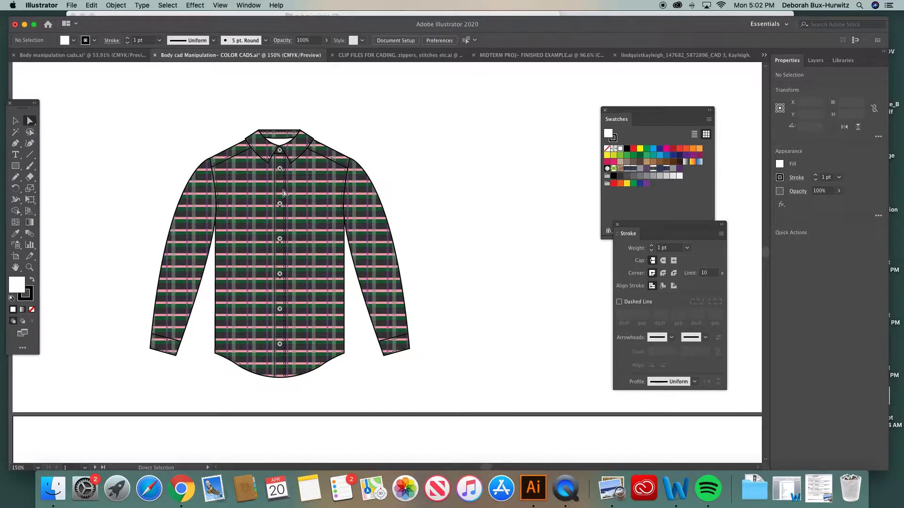
- Fill the body and sleeves of the first hooded sweatshirt with the grey heather pattern swatch
scroll(277, 287, down, 15)
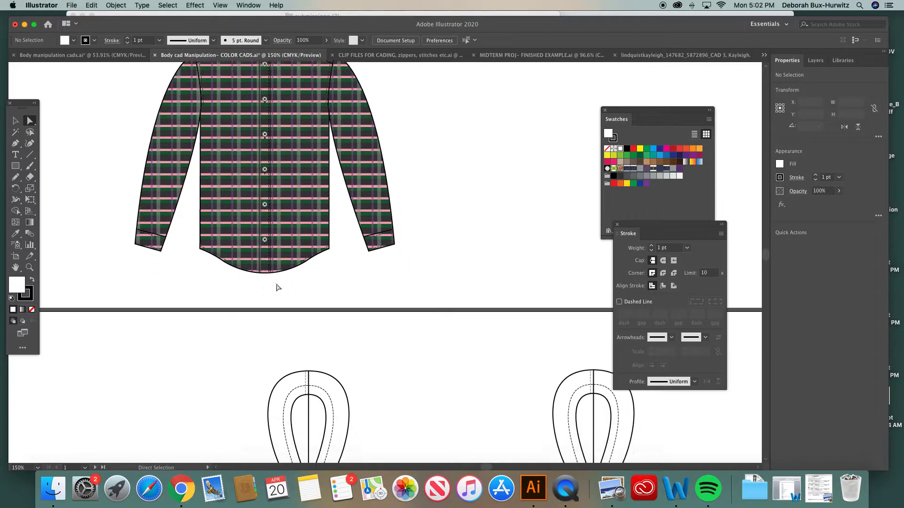
scroll(276, 287, down, 4)
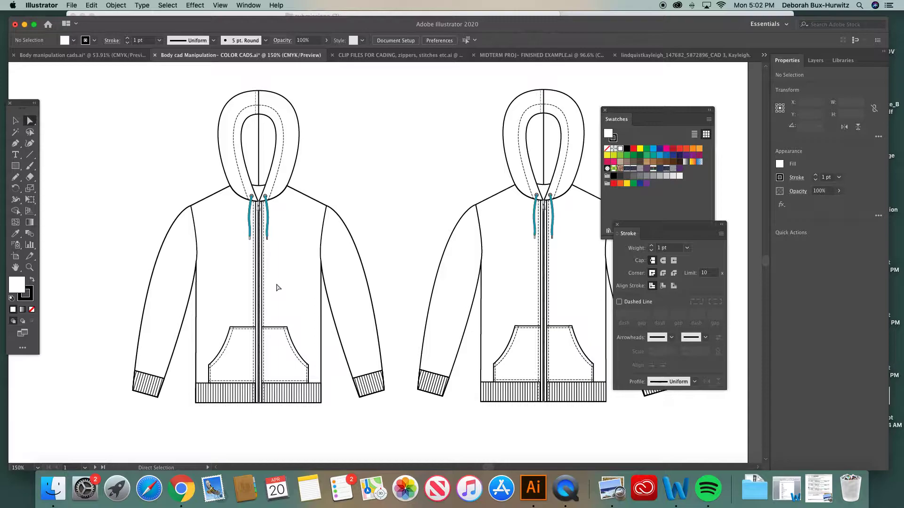
drag(27, 108, 56, 108)
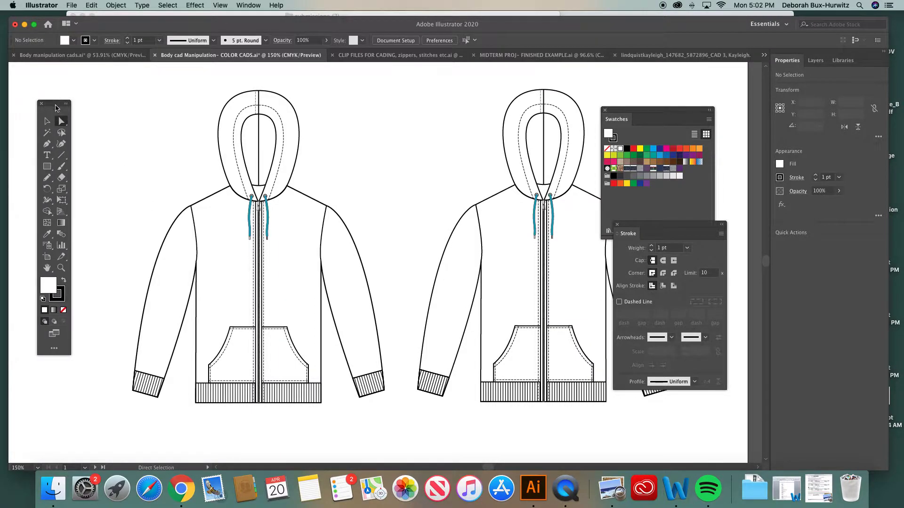
scroll(304, 214, down, 2)
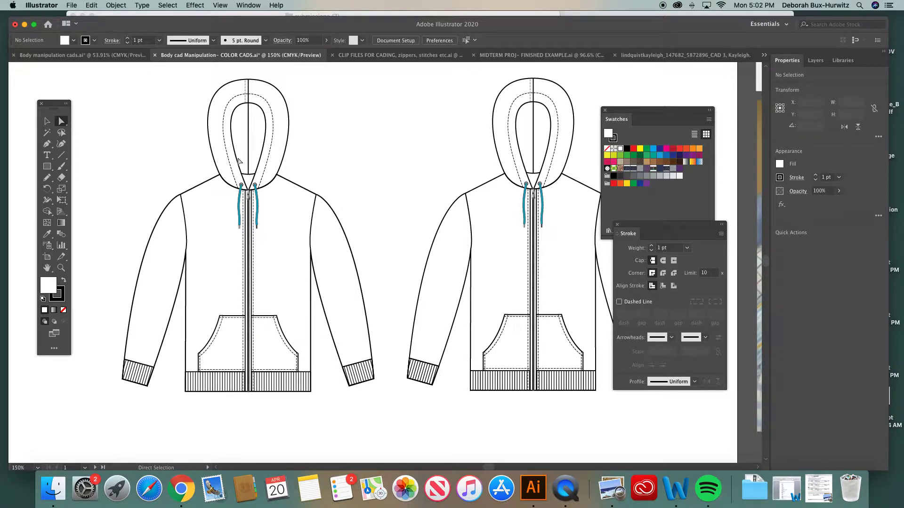
click(201, 187)
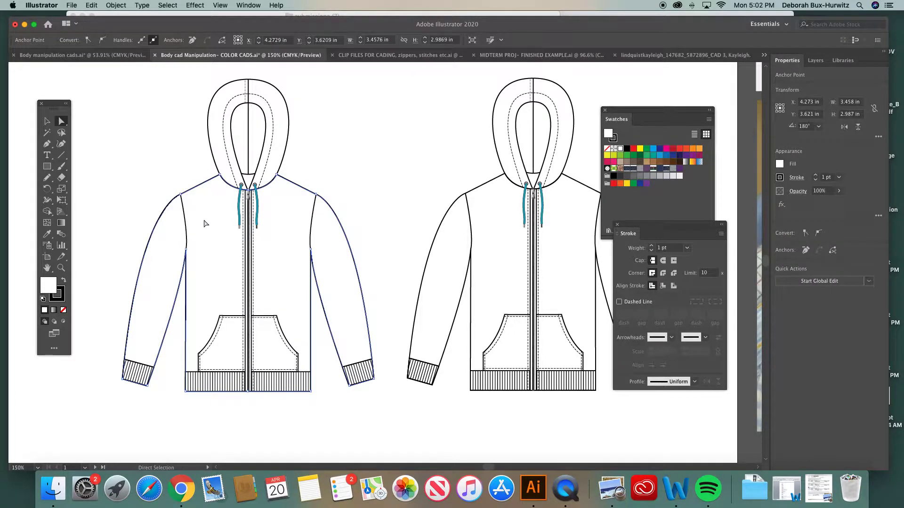
scroll(205, 223, right, 3)
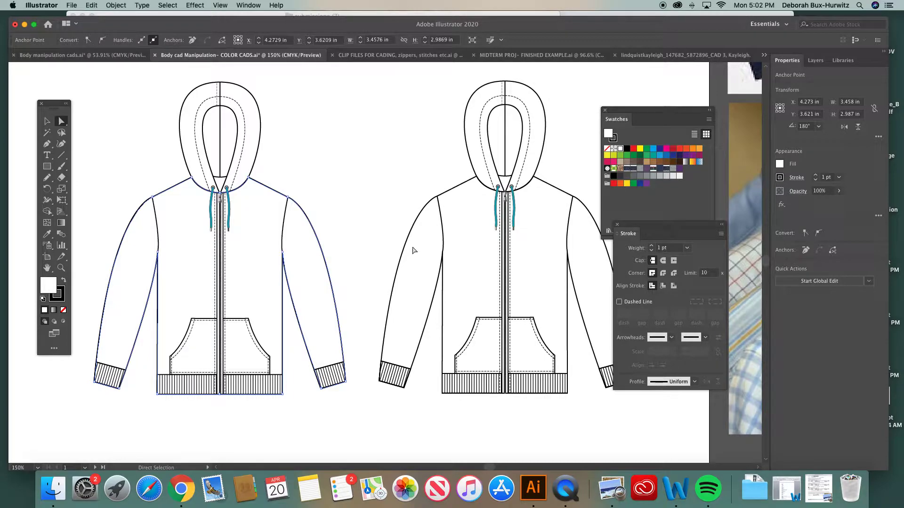
click(625, 113)
drag(625, 113, 605, 100)
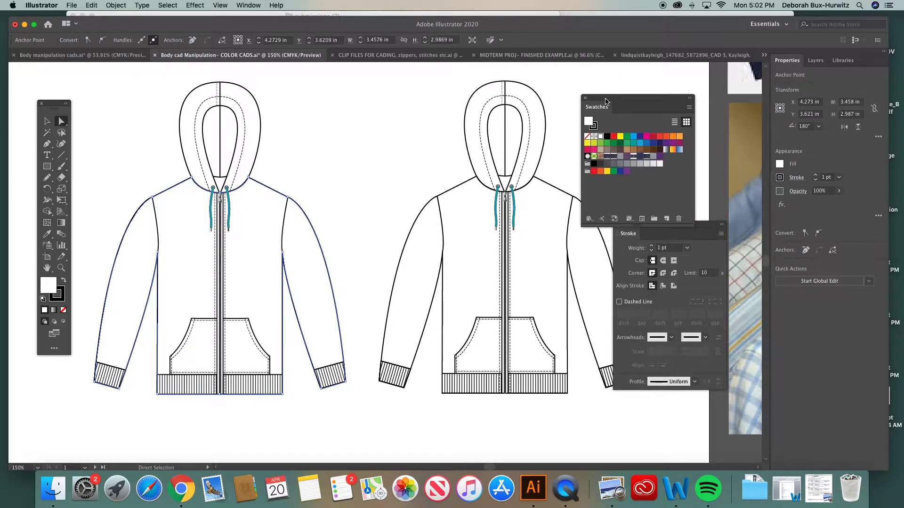
click(652, 157)
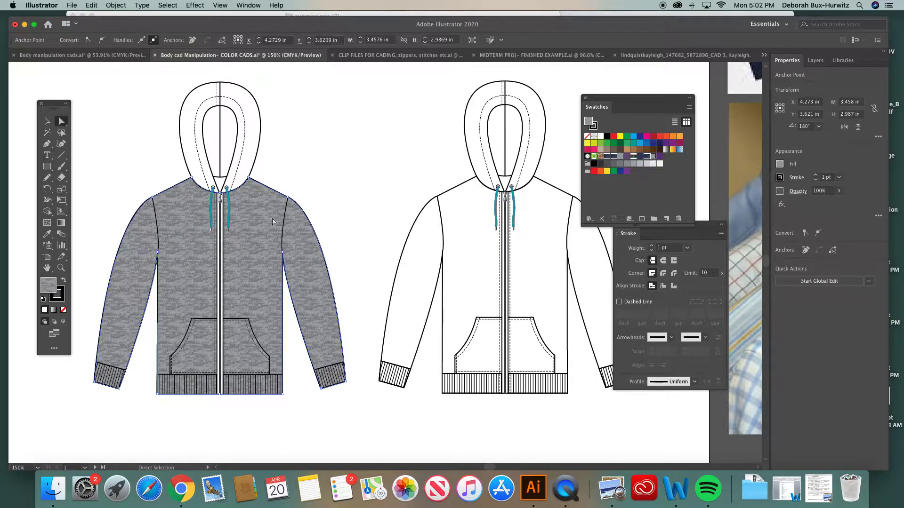
- Fill the first sweatshirt's hood with the same grey heather pattern and clear the selection
click(252, 135)
click(260, 137)
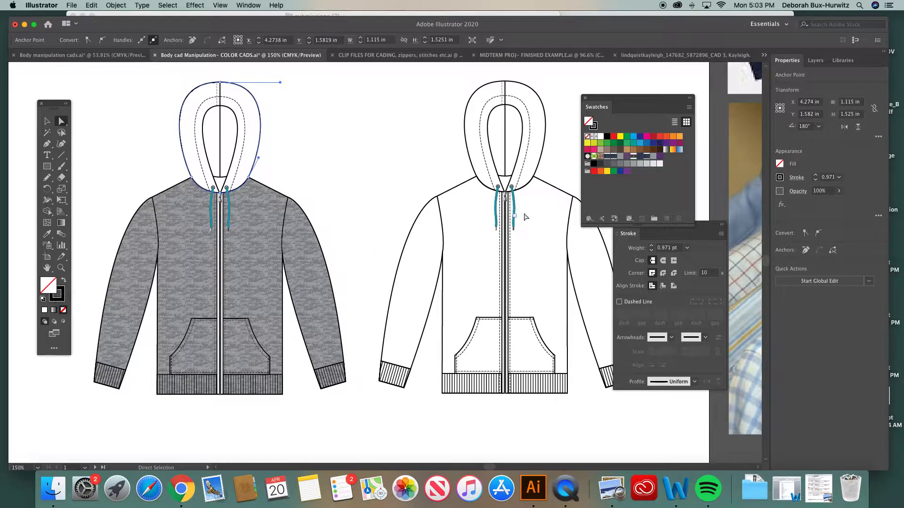
click(654, 158)
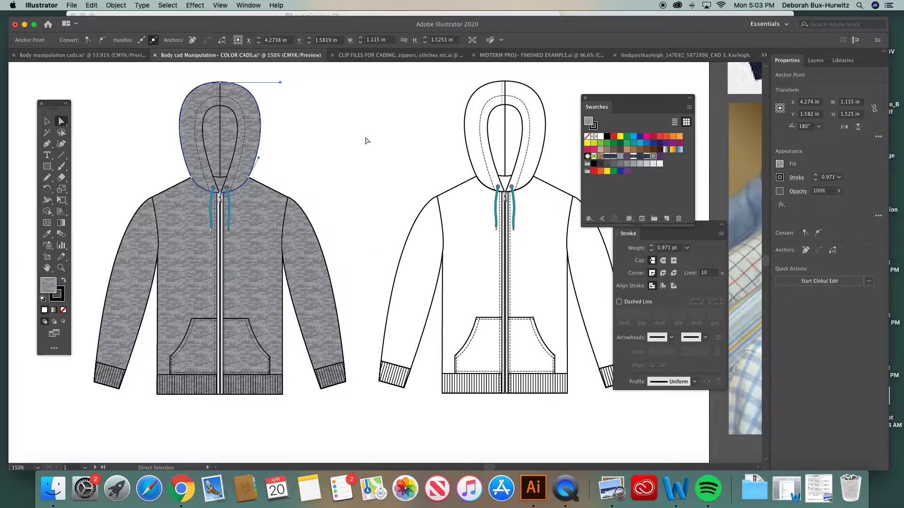
click(348, 144)
- Send the pattern-filled body shape of the first sweatshirt to the back of the stacking order
click(249, 234)
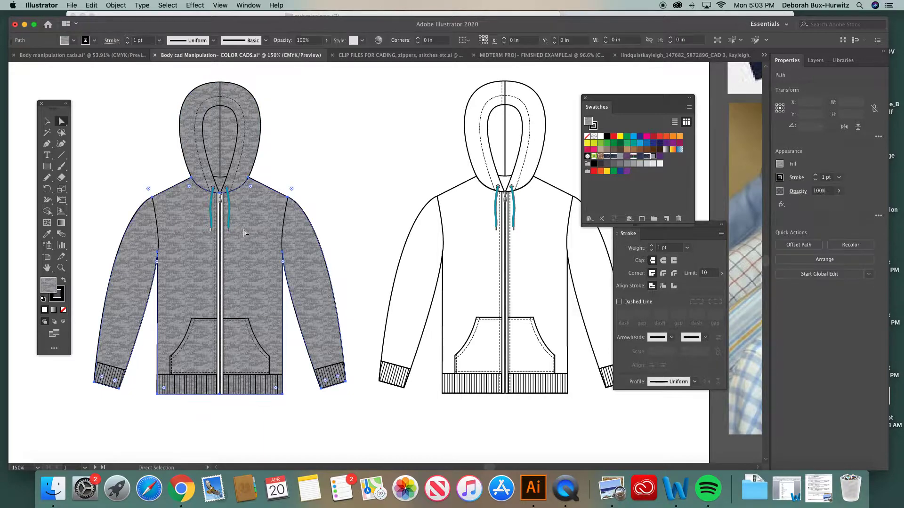
click(117, 8)
mouse_move(141, 26)
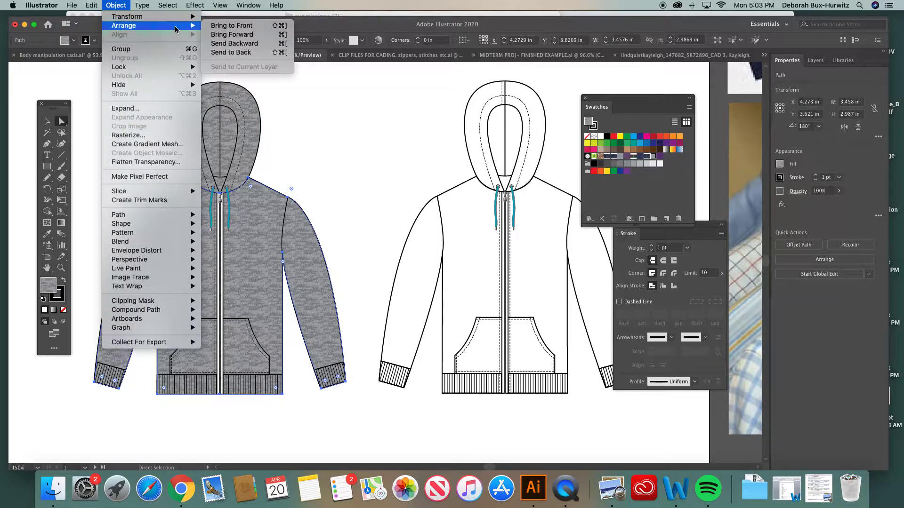
click(231, 54)
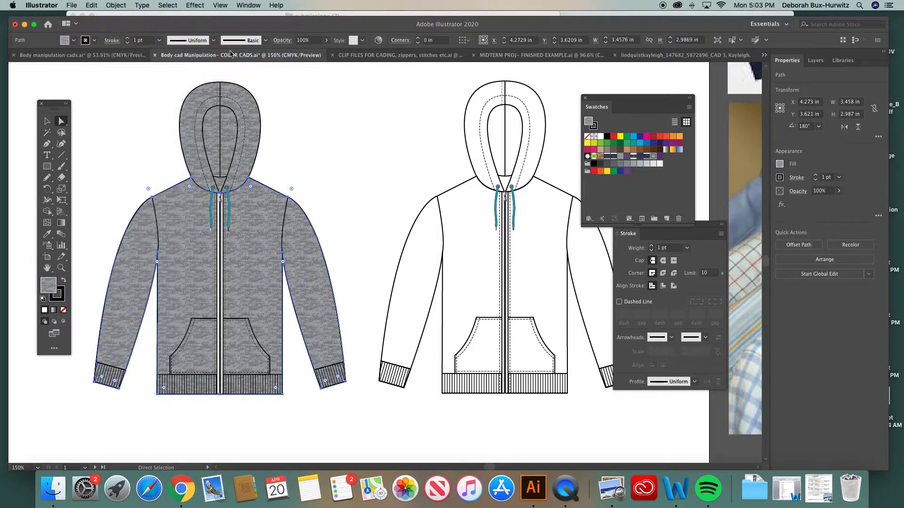
- Bring the body shape in front of the garment details, send it to the back again, and deselect it
click(115, 6)
mouse_move(142, 26)
click(227, 29)
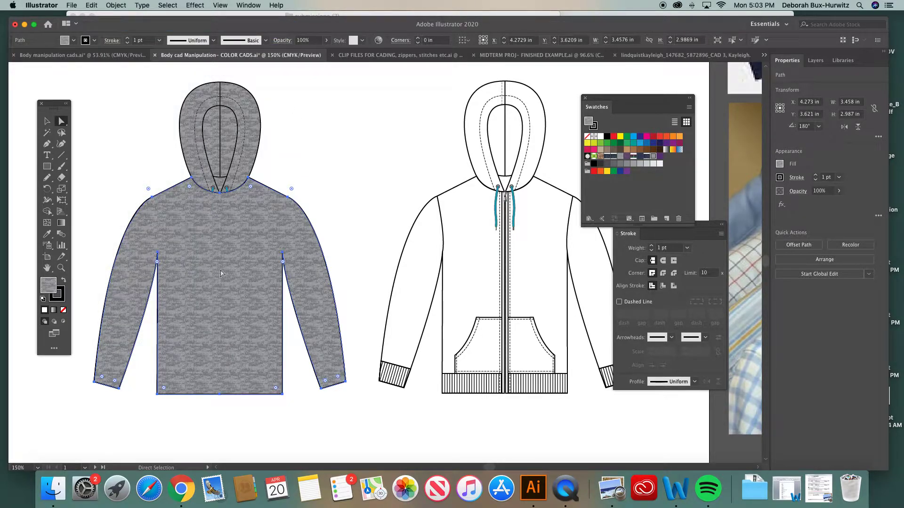
click(115, 5)
mouse_move(124, 25)
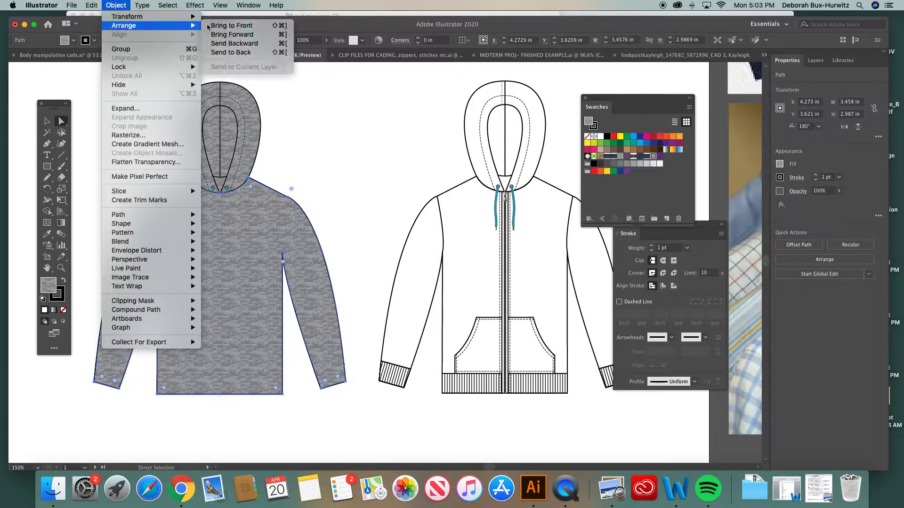
click(234, 53)
click(290, 140)
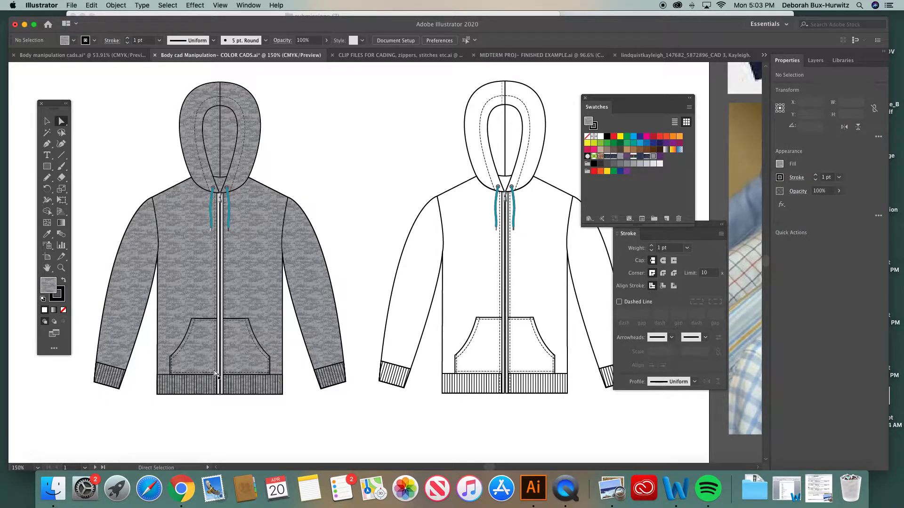
- Examine the zipper and drawstrings of the grey sweatshirt up close
click(61, 268)
drag(177, 161, 309, 277)
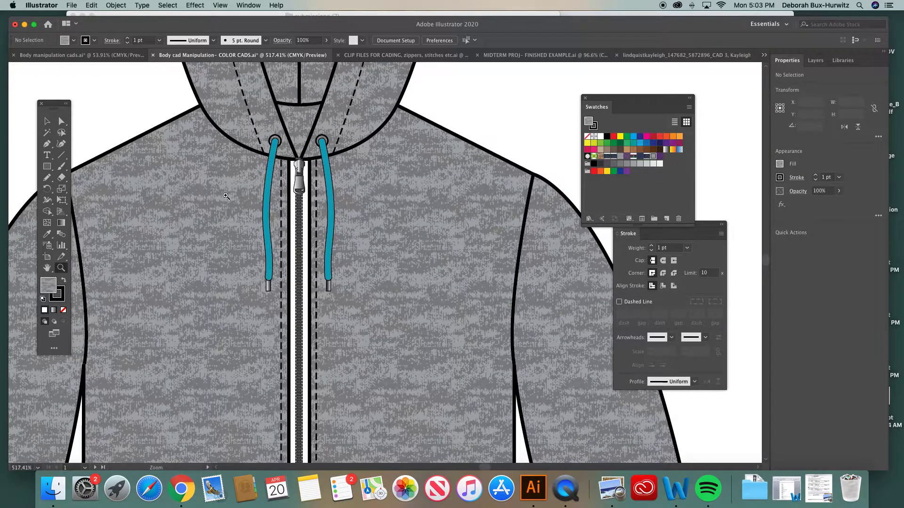
click(61, 121)
click(61, 268)
drag(252, 147, 403, 273)
click(62, 122)
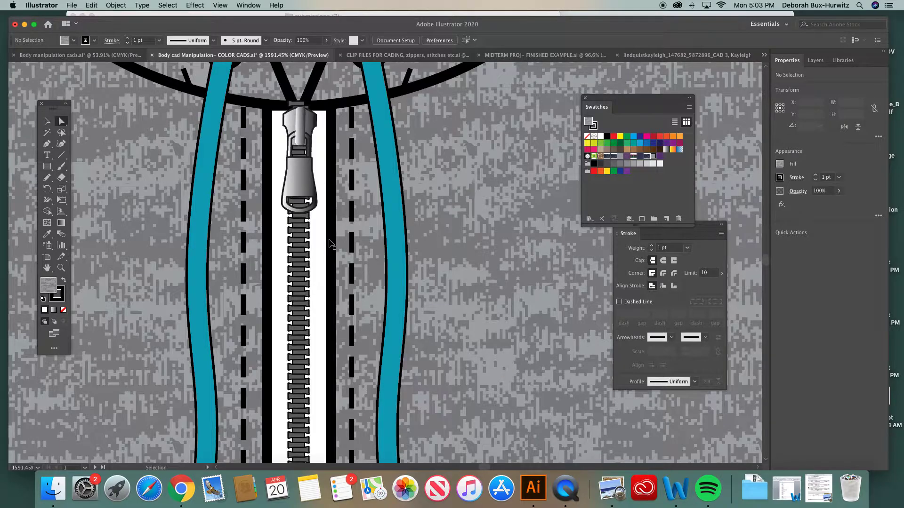
key(super+minus)
key(super+minus)
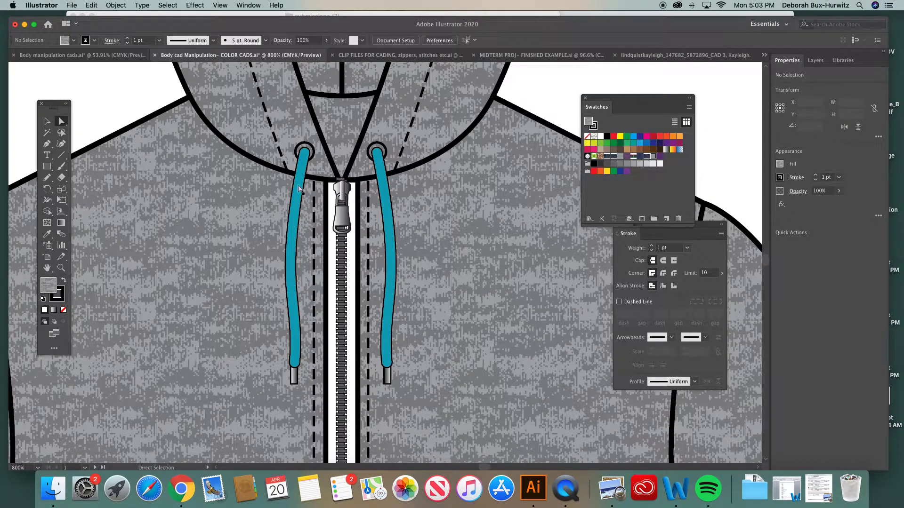
- Fill both drawstrings with the grey heather pattern, and replace that fill with a solid dark grey
click(300, 187)
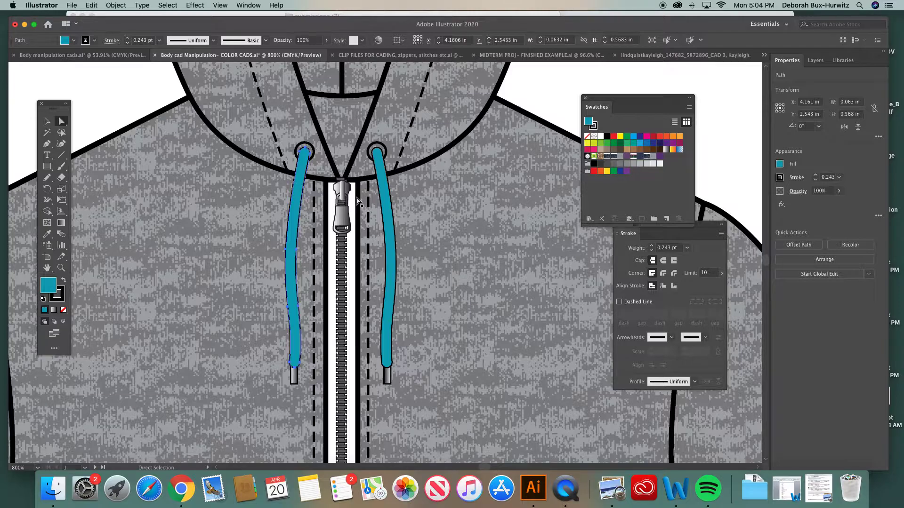
click(515, 84)
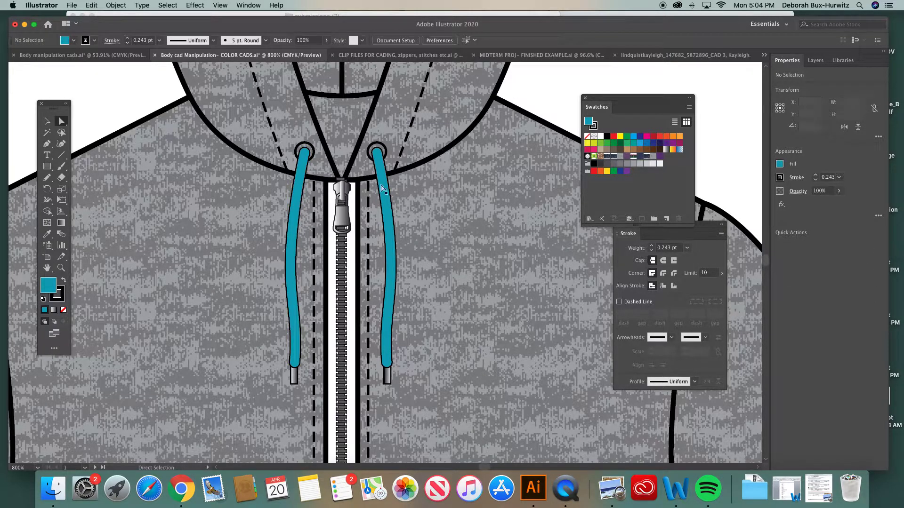
click(379, 158)
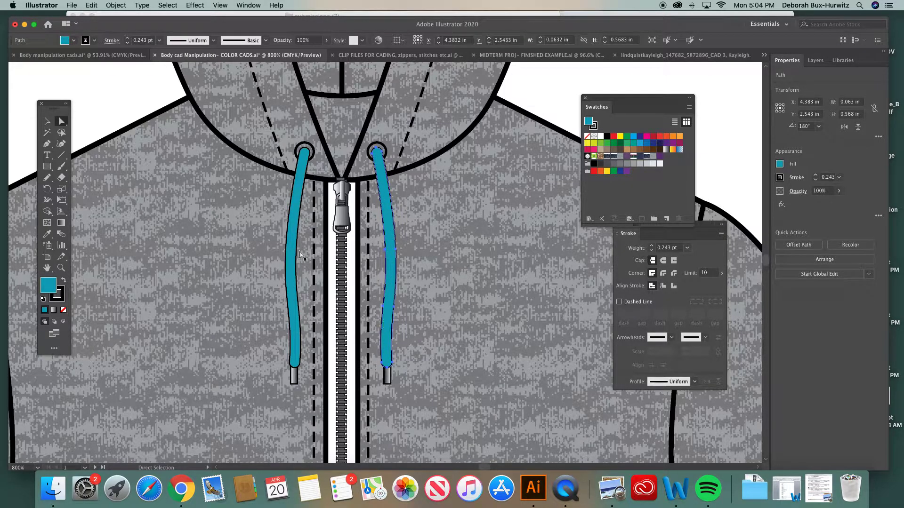
click(301, 212)
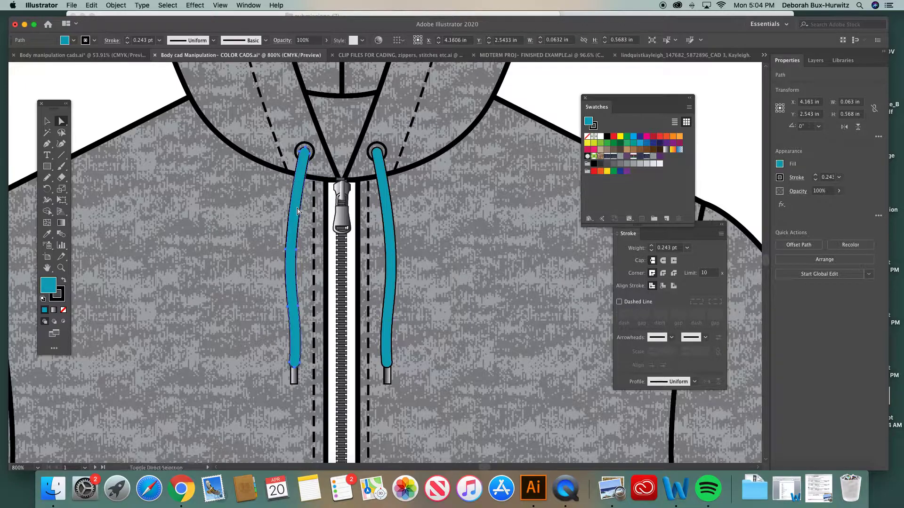
shift+click(384, 209)
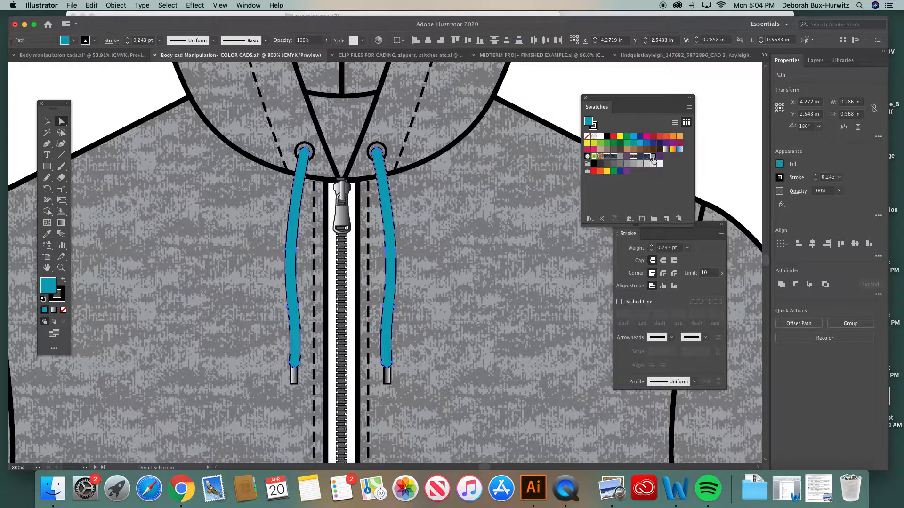
click(652, 156)
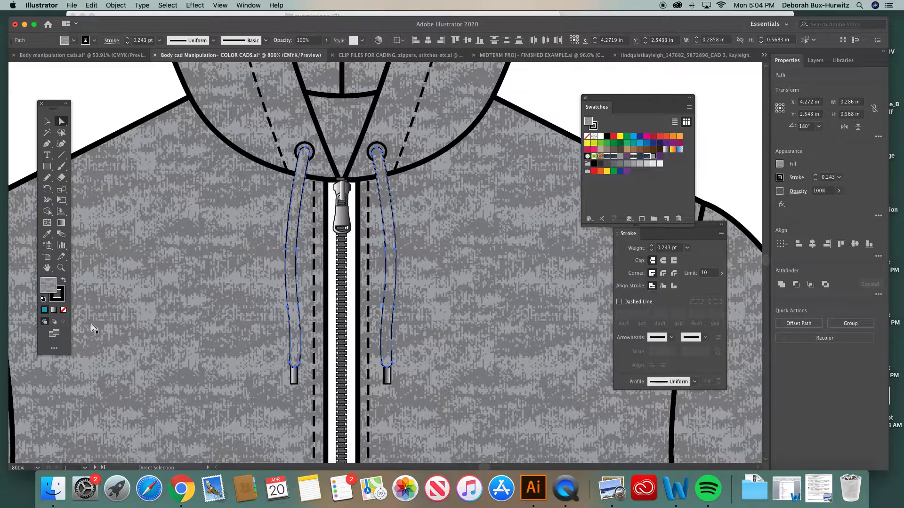
double_click(50, 286)
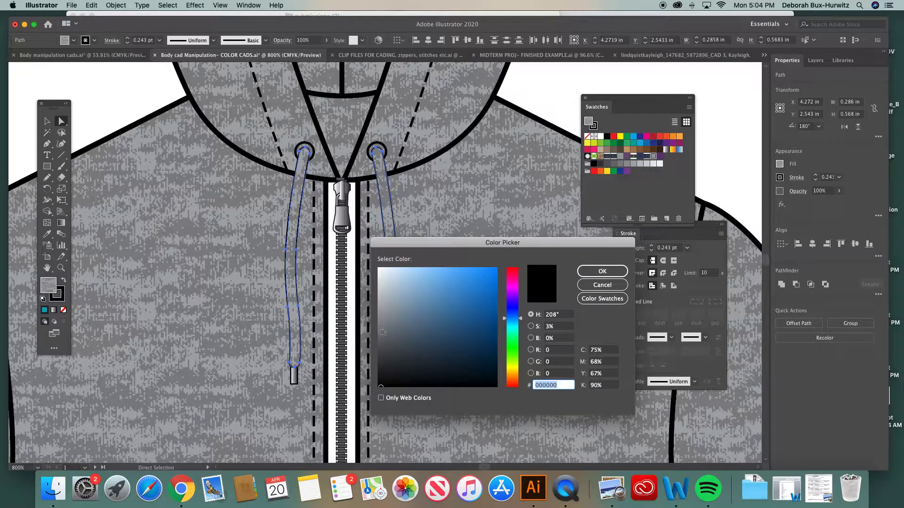
click(381, 333)
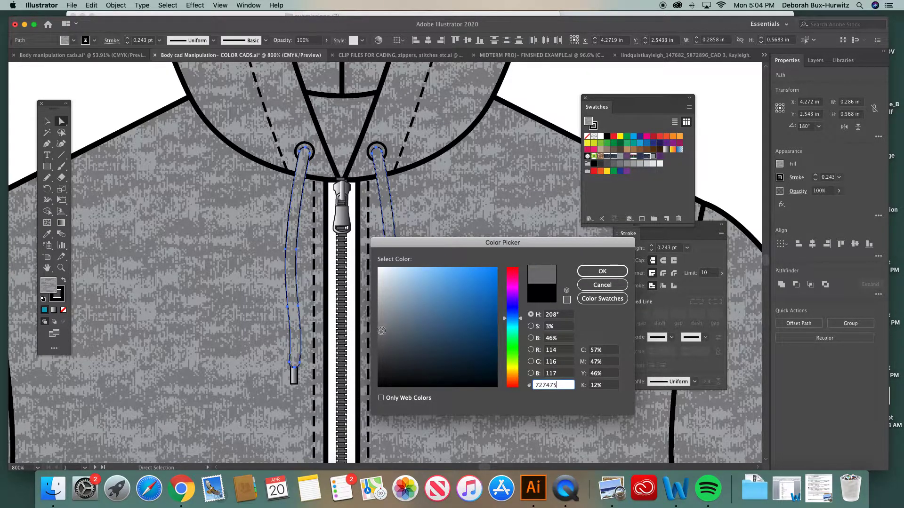
click(382, 340)
click(602, 271)
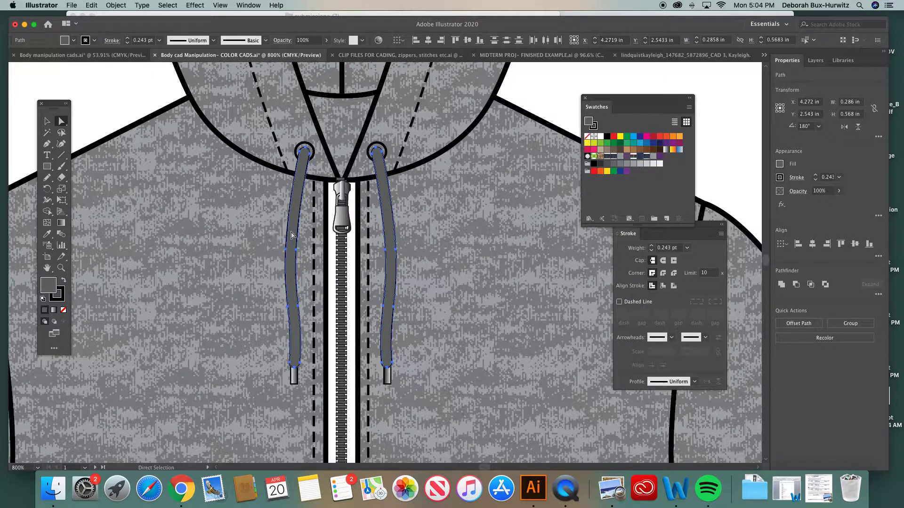
click(145, 102)
- Match the white zipper tape rectangle to the drawstrings' dark grey fill and thin stroke using the Eyedropper
scroll(291, 244, down, 2)
scroll(292, 243, right, 3)
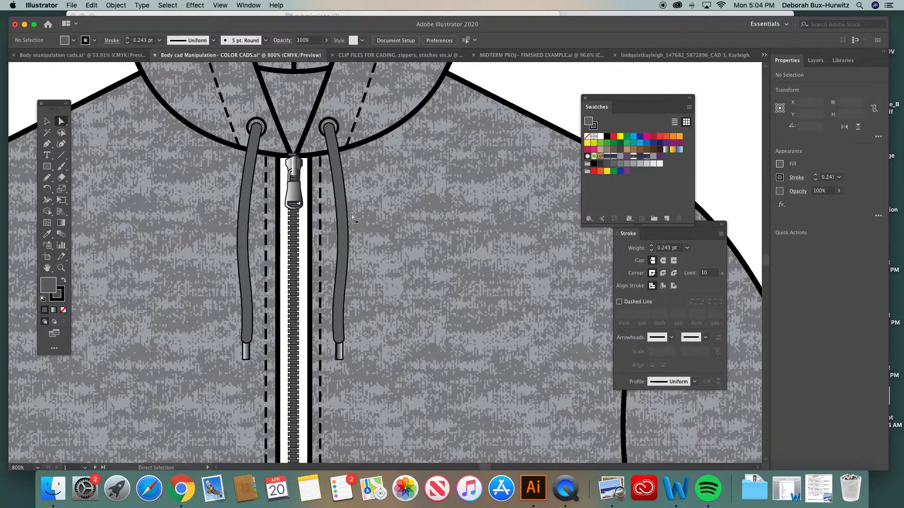
click(308, 188)
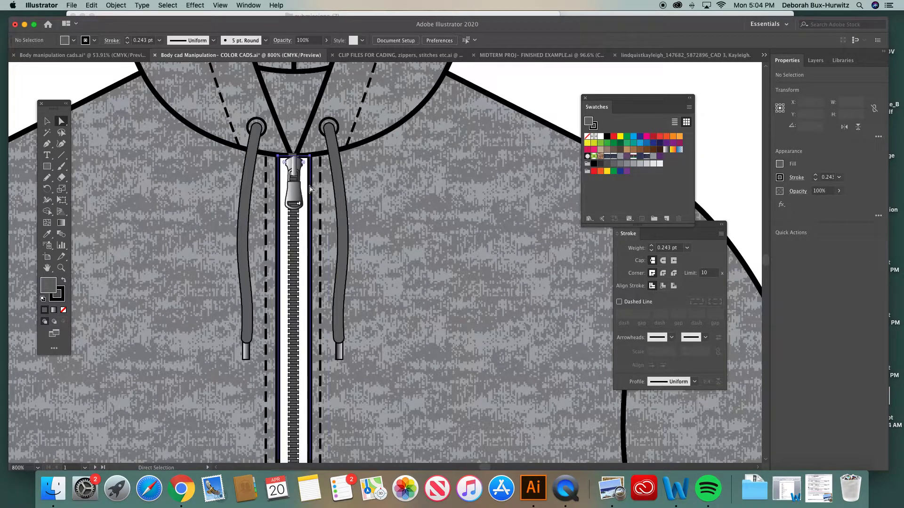
scroll(277, 182, right, 2)
scroll(276, 182, right, 1)
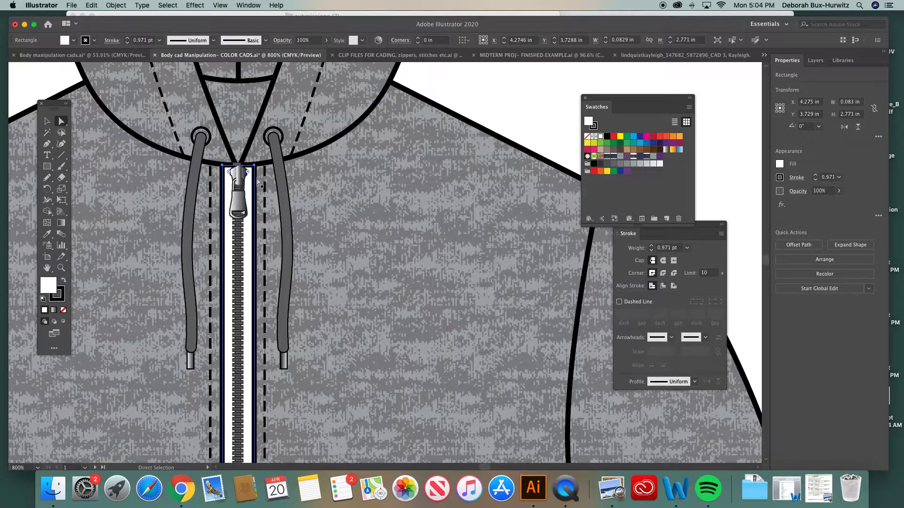
click(49, 233)
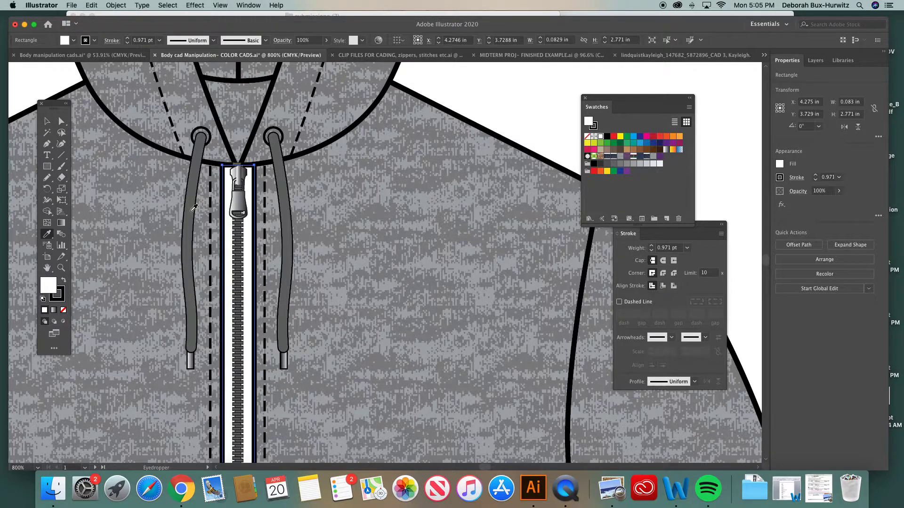
click(194, 208)
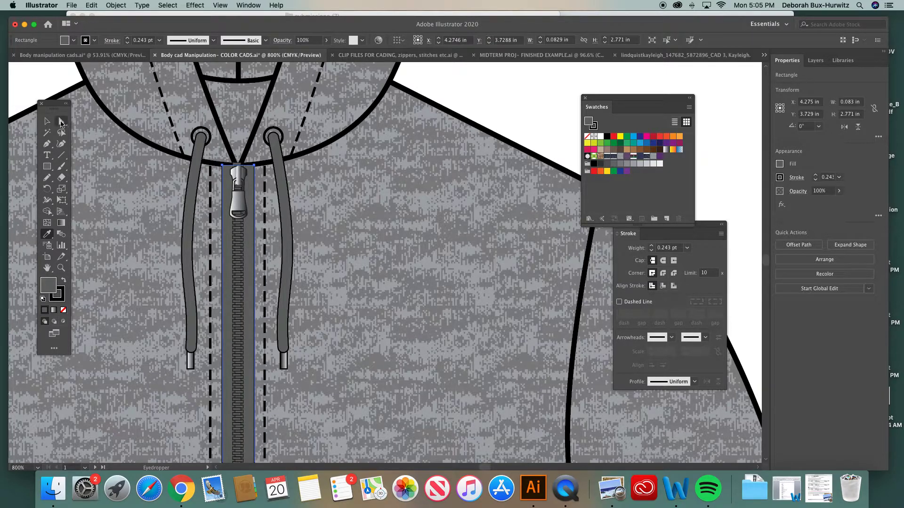
click(61, 123)
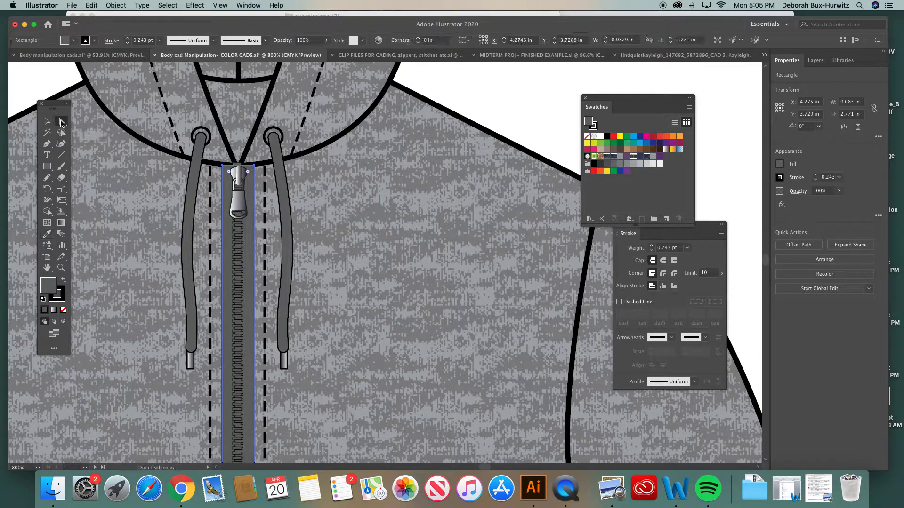
click(498, 99)
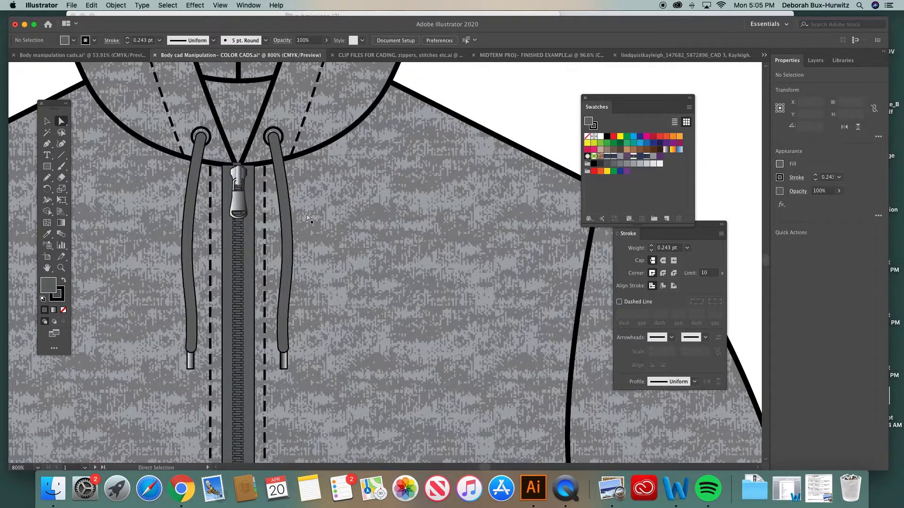
- Set the stroke weight of the dark grey zipper tape rectangle to 0.75 pt and deselect it
key(super+minus)
key(super+minus)
key(super+minus)
key(super+minus)
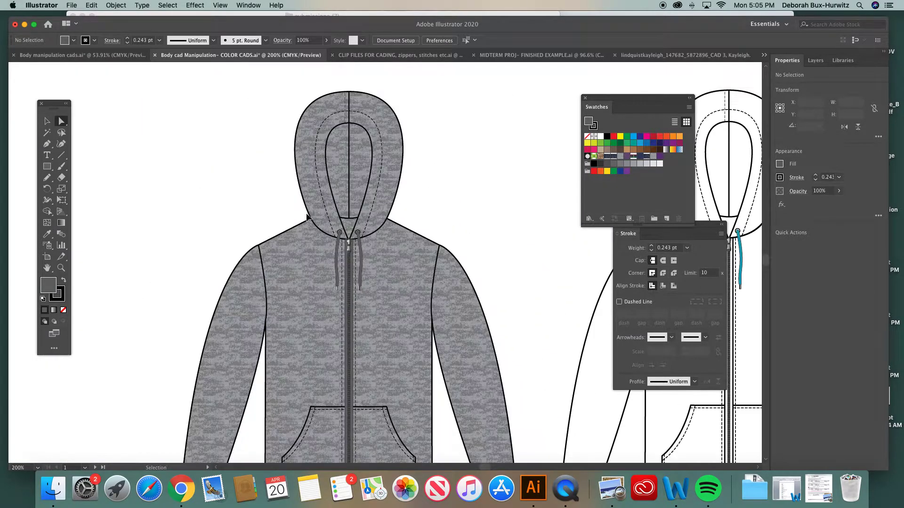
click(351, 264)
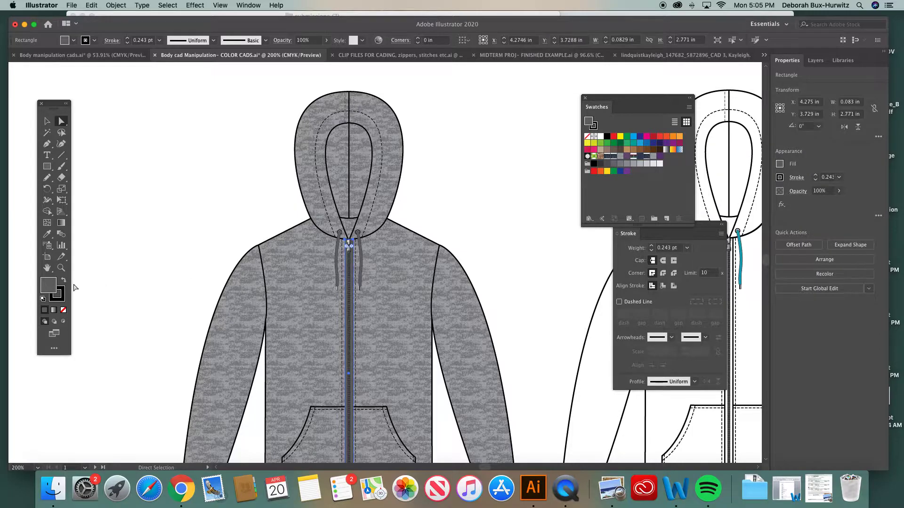
click(687, 248)
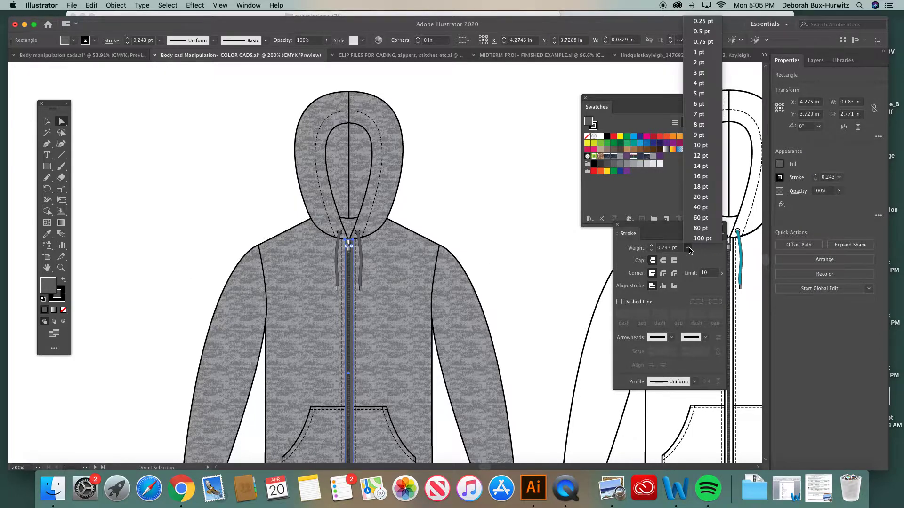
click(703, 41)
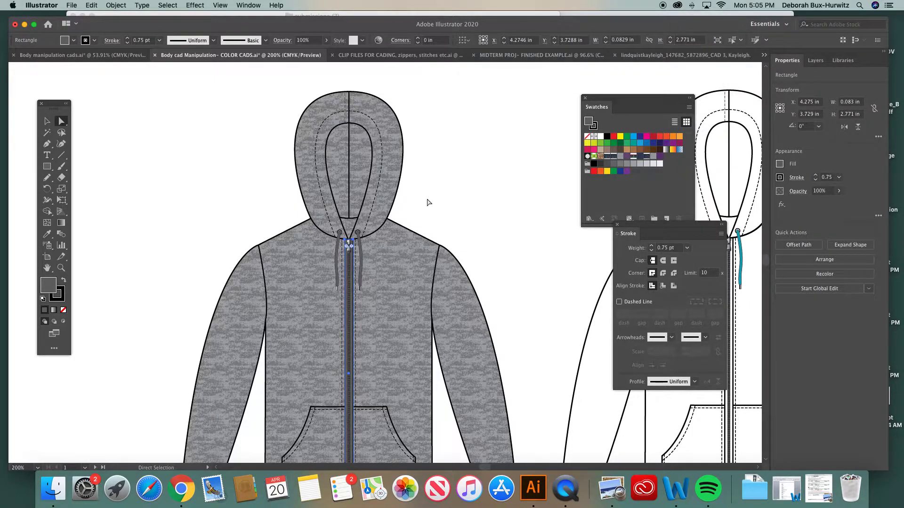
click(428, 203)
- Compare the stroke weights of the sweatshirt's left drawstring and zipper tape up close
click(61, 267)
drag(319, 223, 431, 311)
click(60, 119)
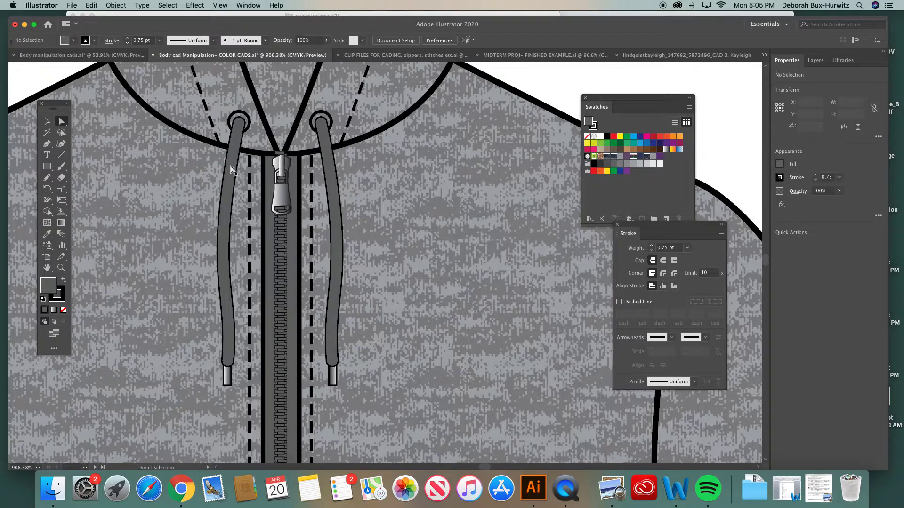
click(231, 220)
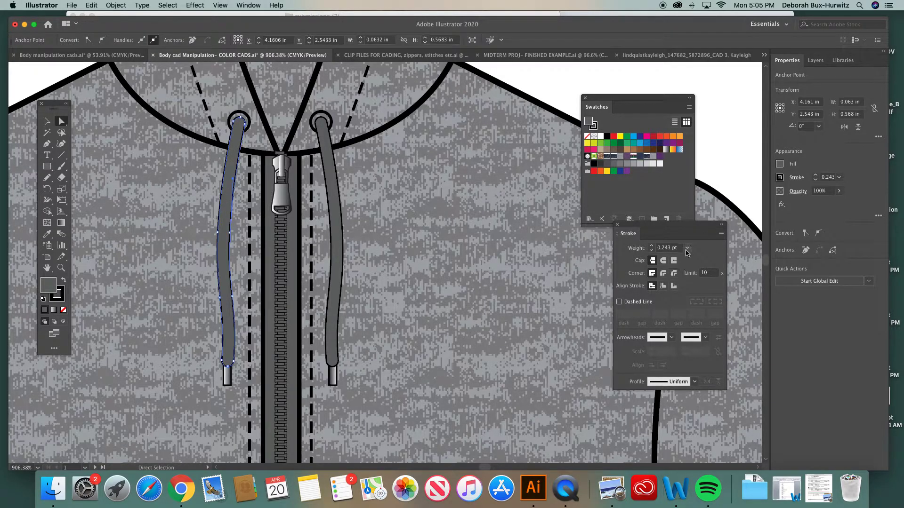
drag(668, 225, 480, 225)
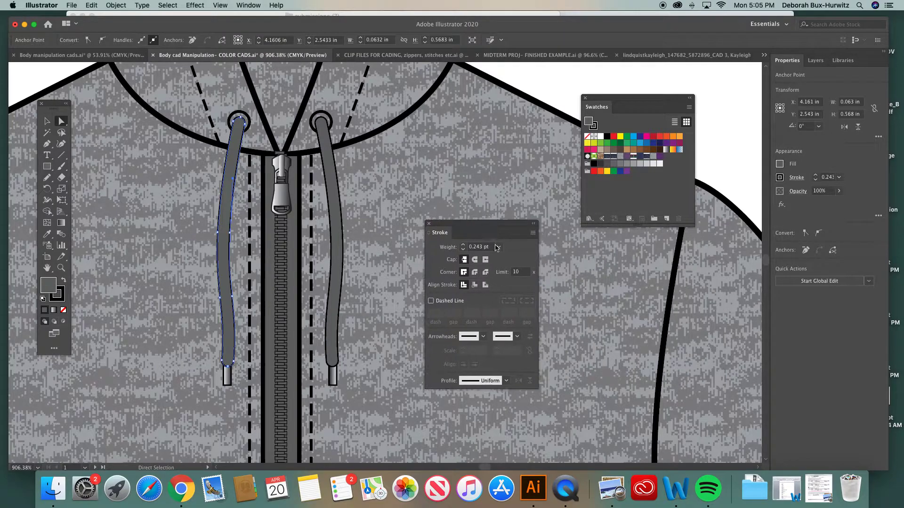
click(298, 214)
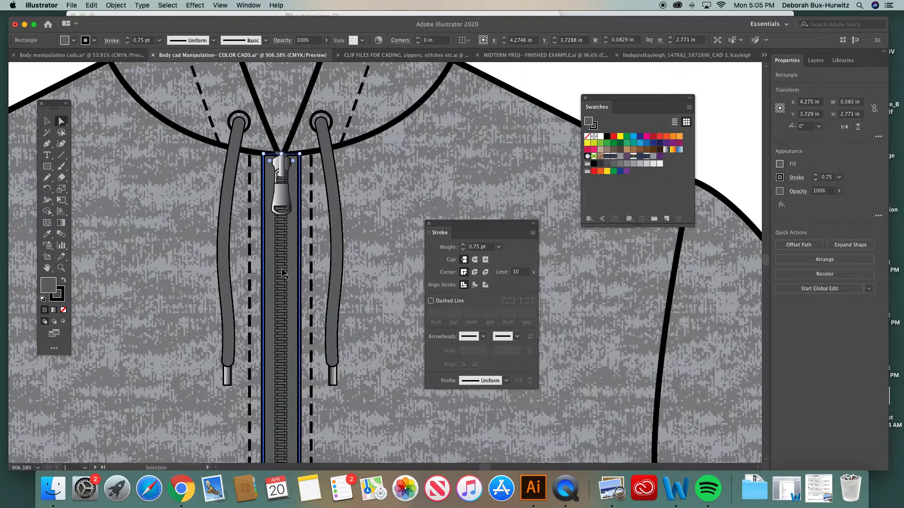
- Move the Stroke panel clear of the sweatshirt's body and deselect the zipper tape
key(super+minus)
scroll(284, 269, up, 15)
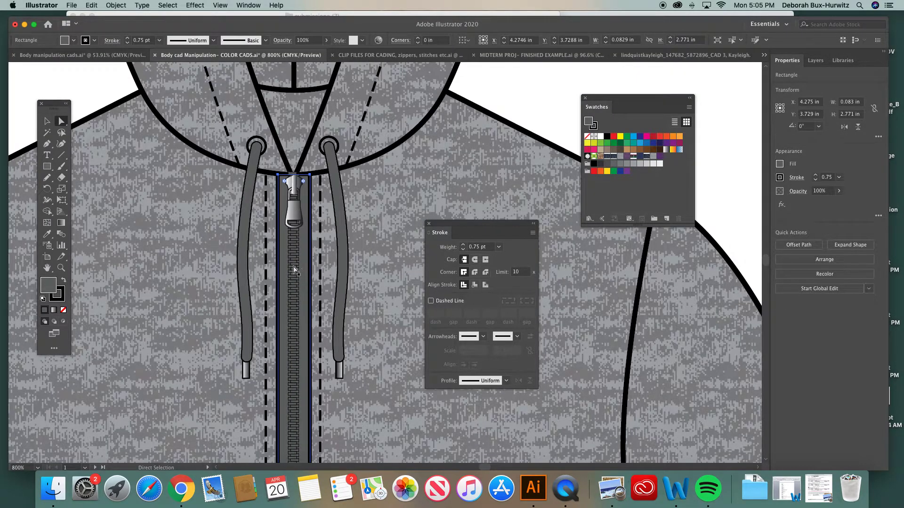
key(super)
key(super+minus)
key(super+minus)
key(super+minus)
key(super+minus)
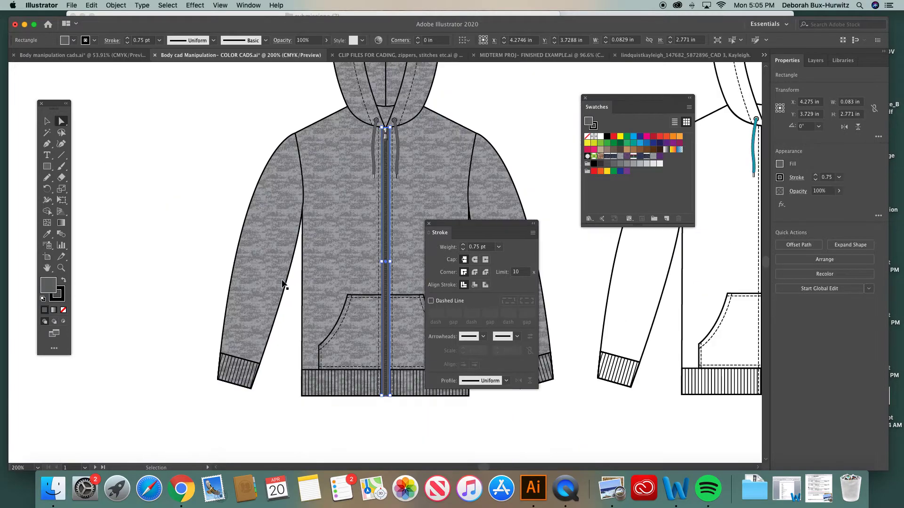
mouse_move(465, 227)
mouse_down()
mouse_move(170, 173)
mouse_move(167, 182)
mouse_up()
scroll(386, 200, up, 3)
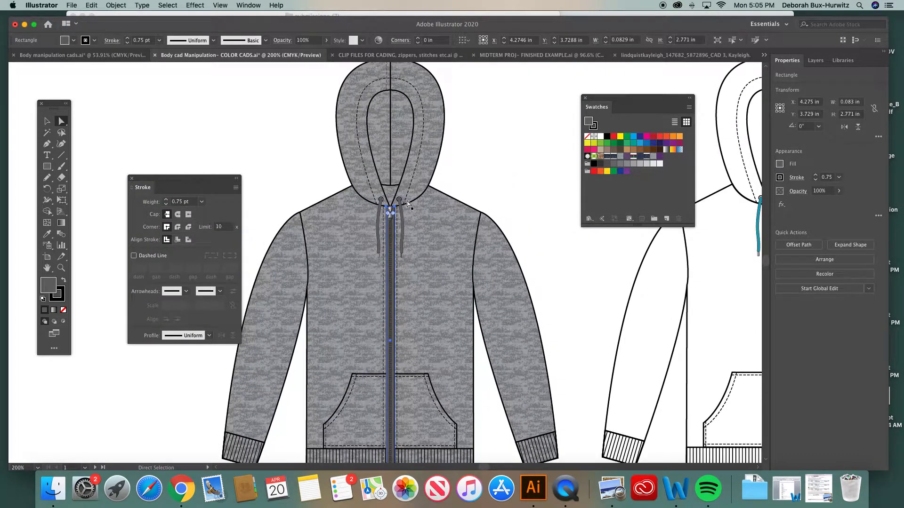
click(467, 163)
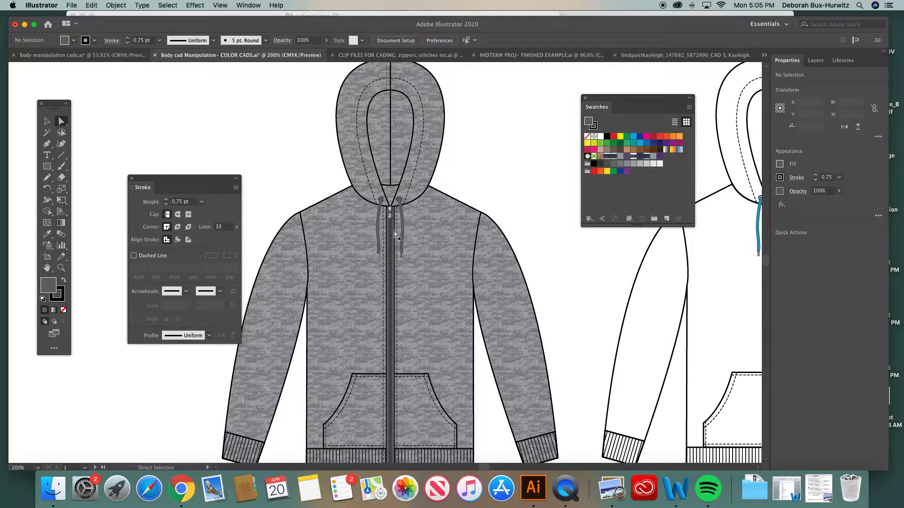
- Change the fill of both drawstrings and the zipper tape to a slightly lighter grey, and deselect them
scroll(395, 257, up, 1)
scroll(396, 257, up, 1)
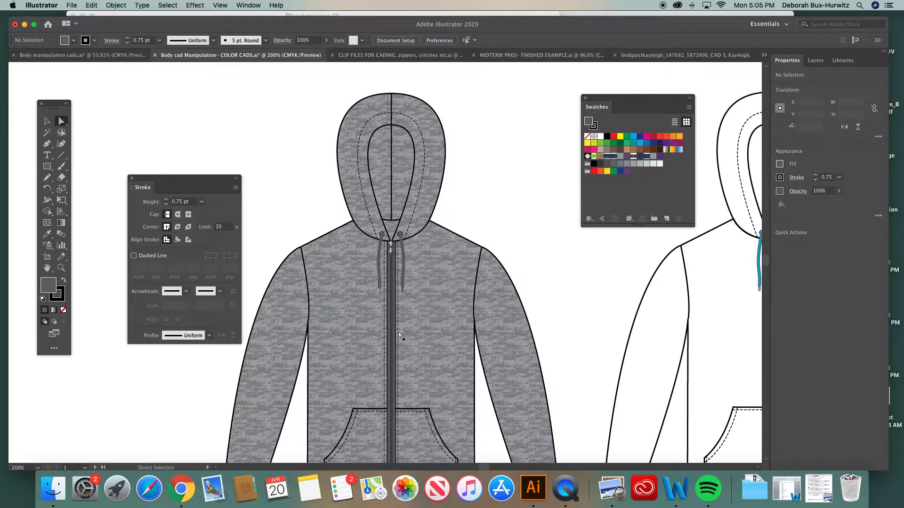
scroll(397, 279, up, 2)
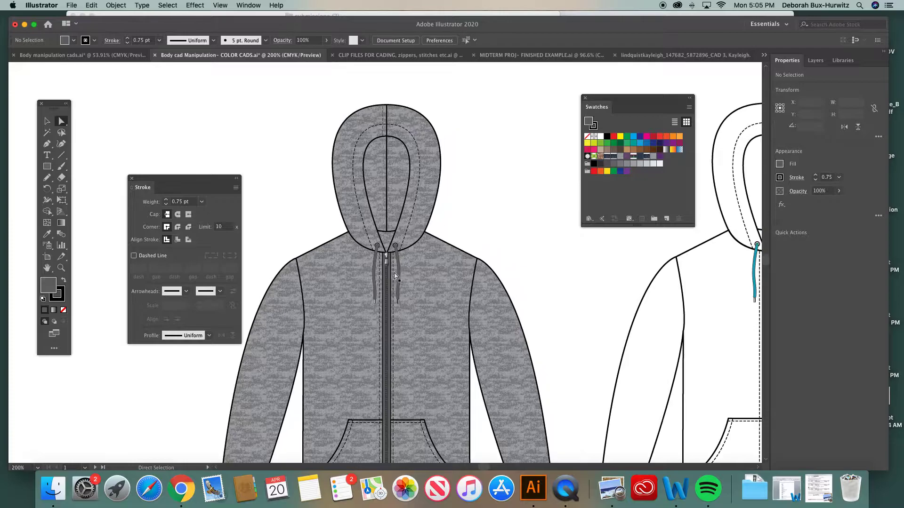
click(390, 301)
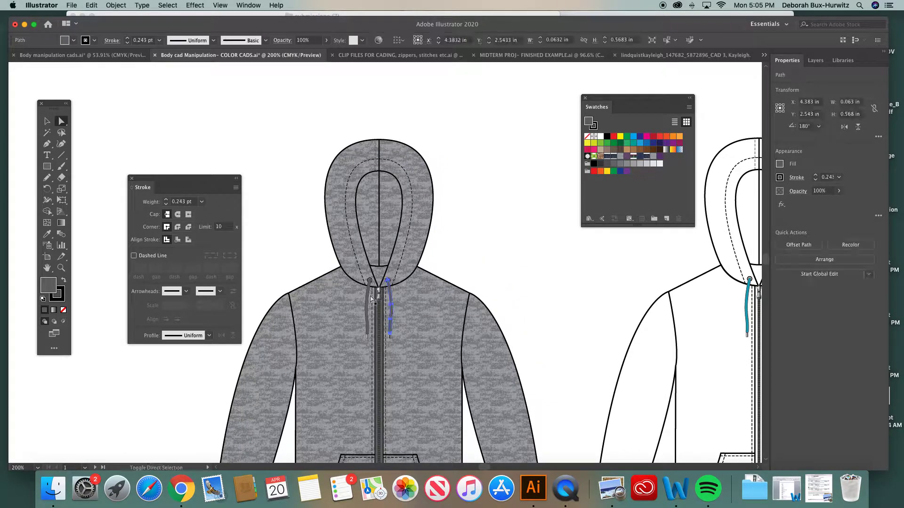
shift+click(368, 301)
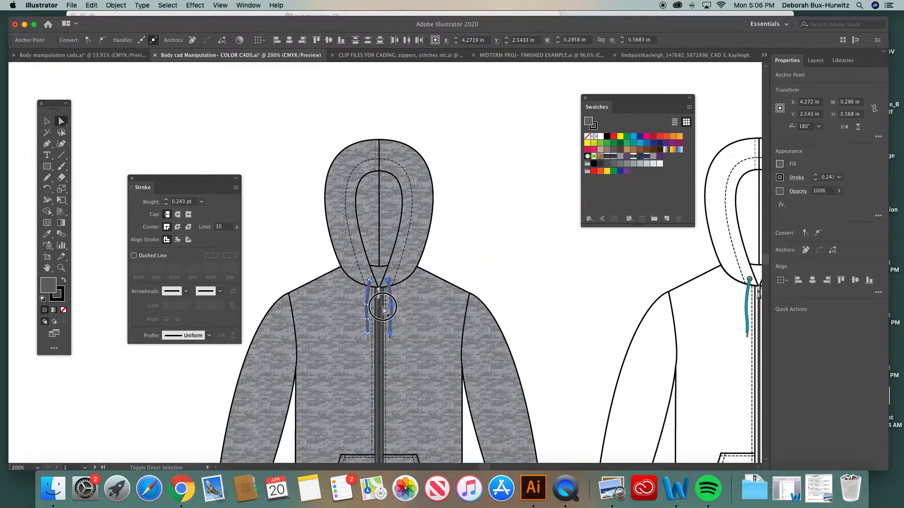
shift+click(380, 311)
double_click(51, 284)
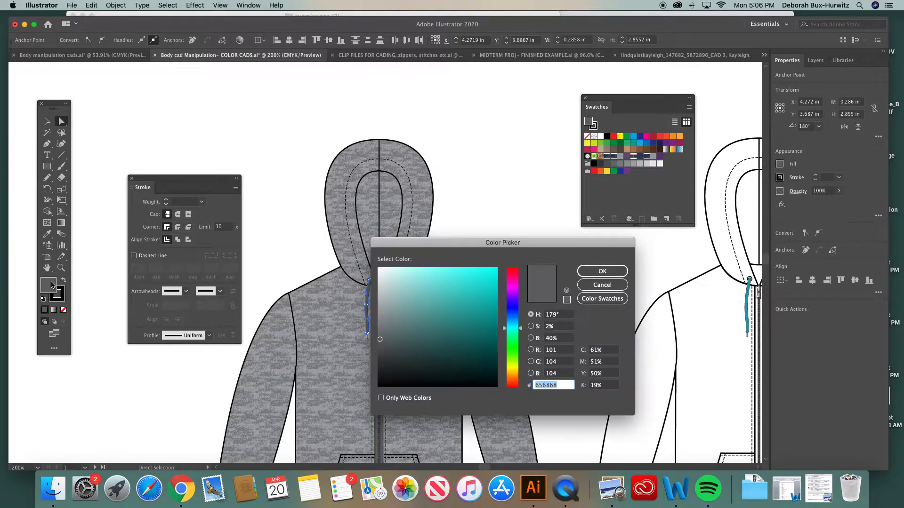
drag(422, 247, 508, 246)
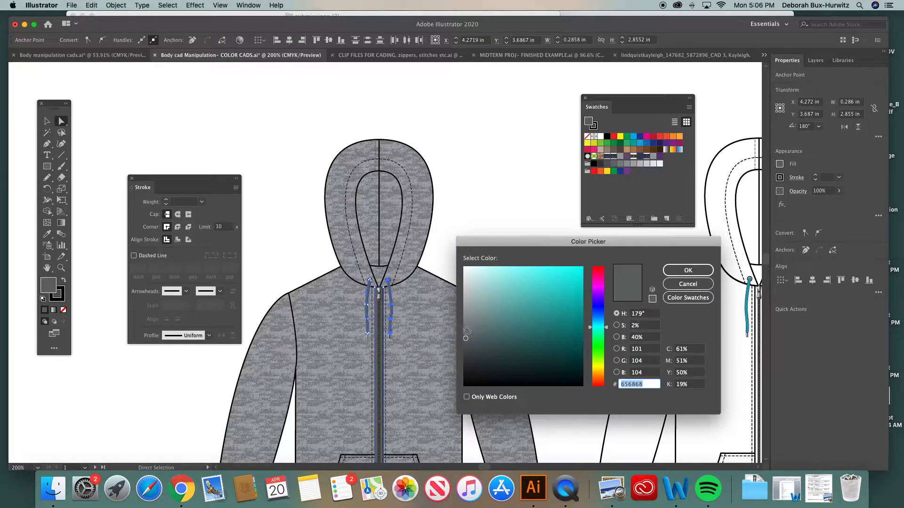
click(669, 272)
click(508, 242)
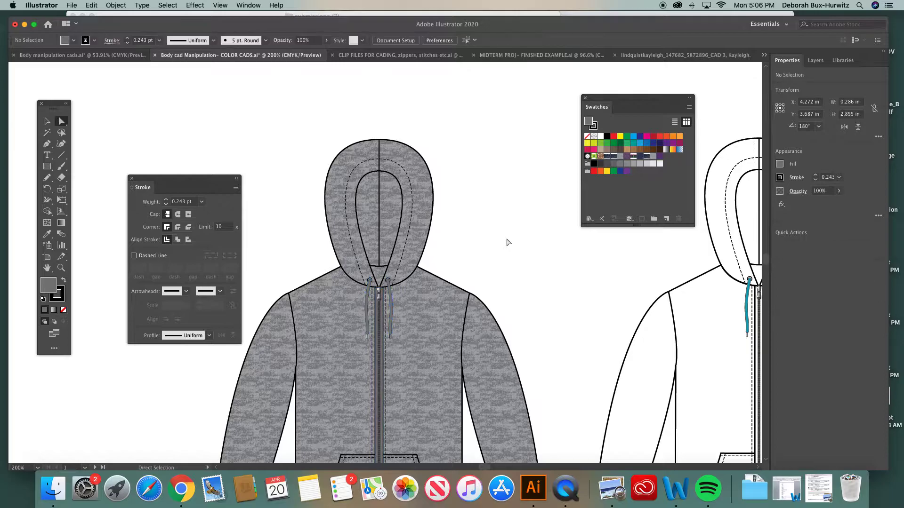
- Bring the plaid button-front shirt into close view and move the Stroke panel clear of it
scroll(410, 320, down, 5)
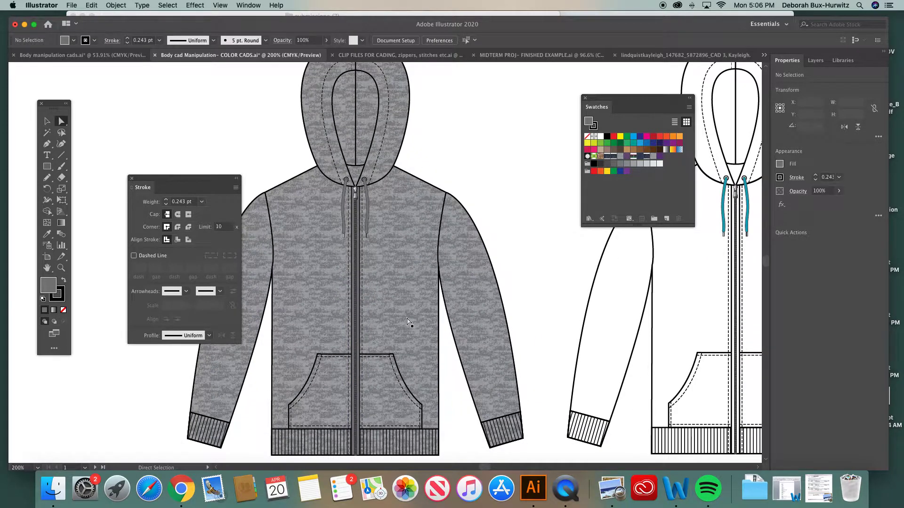
key(super+minus)
key(super+minus)
key(super+minus)
scroll(399, 227, up, 4)
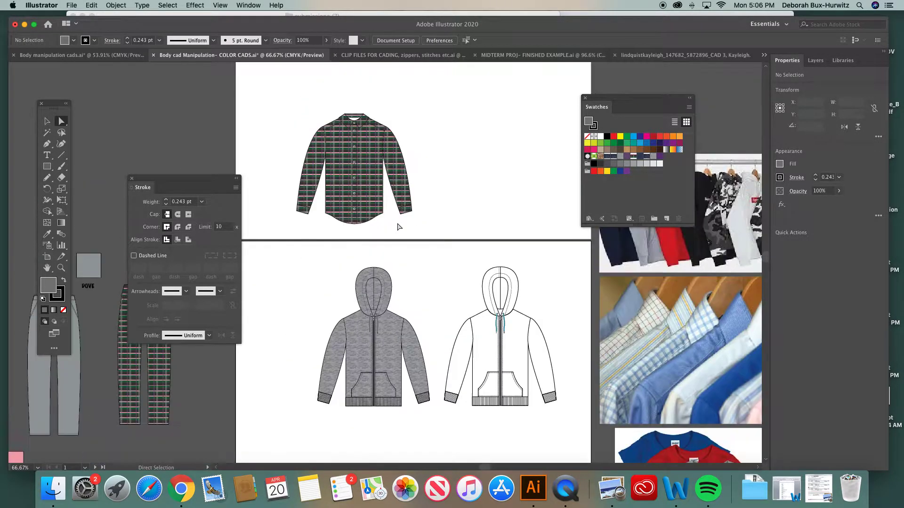
scroll(398, 227, up, 3)
key(z)
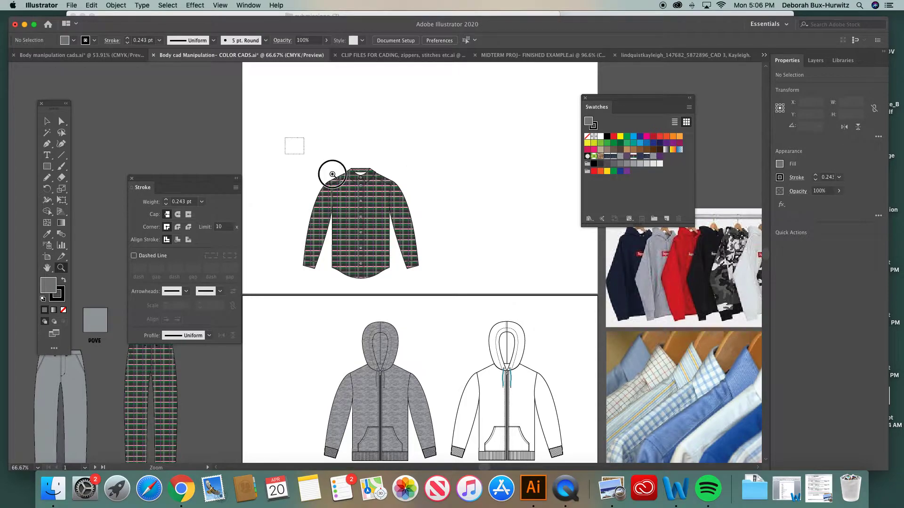
drag(333, 174, 495, 292)
drag(184, 178, 635, 189)
scroll(354, 210, right, 4)
scroll(354, 210, down, 2)
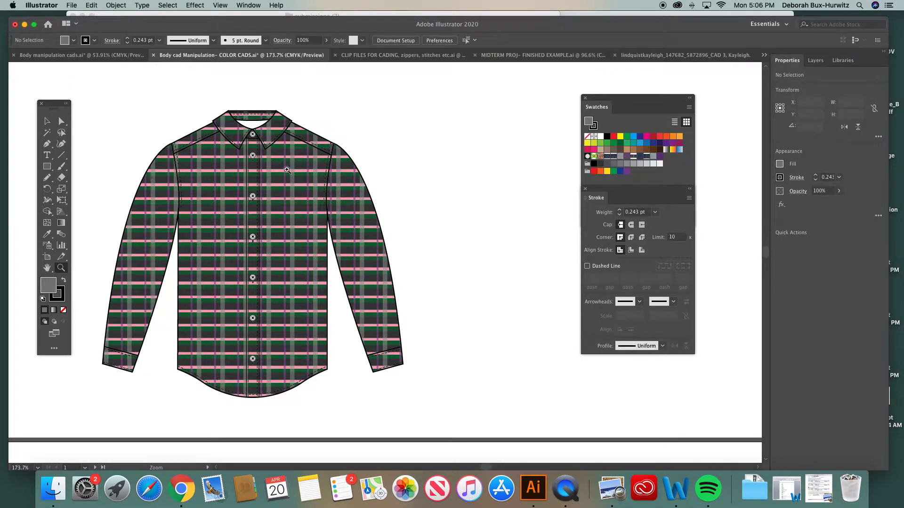
- Rearrange the Swatches and Stroke panels beside the plaid shirt, and check the collar button by selecting and deselecting it
click(61, 121)
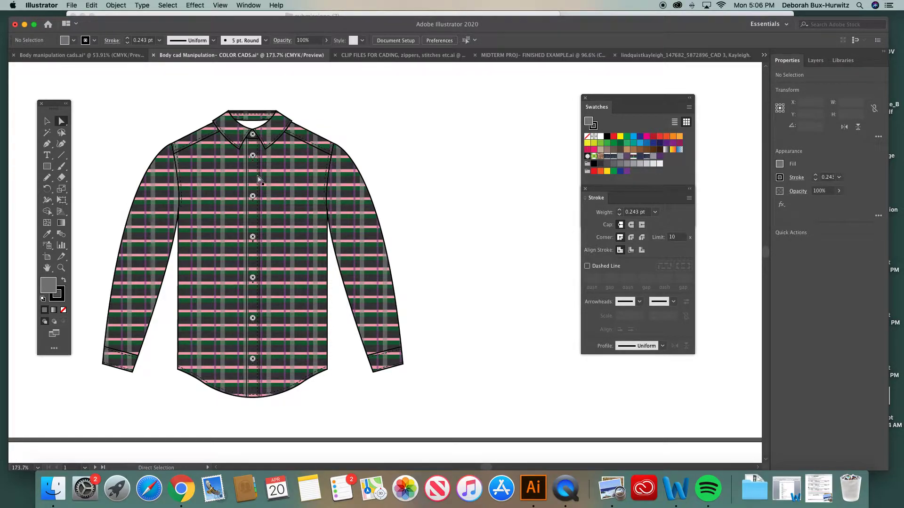
scroll(231, 141, right, 3)
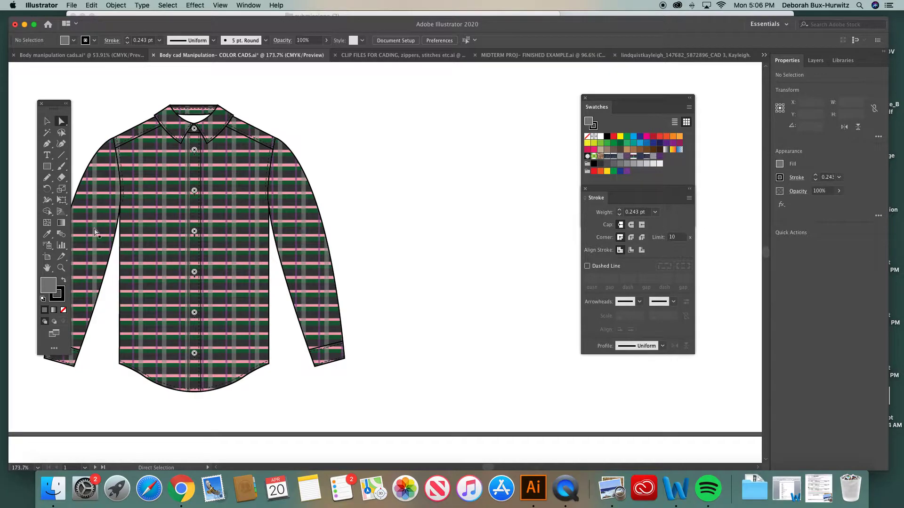
click(61, 268)
drag(143, 99, 459, 389)
drag(611, 94, 665, 95)
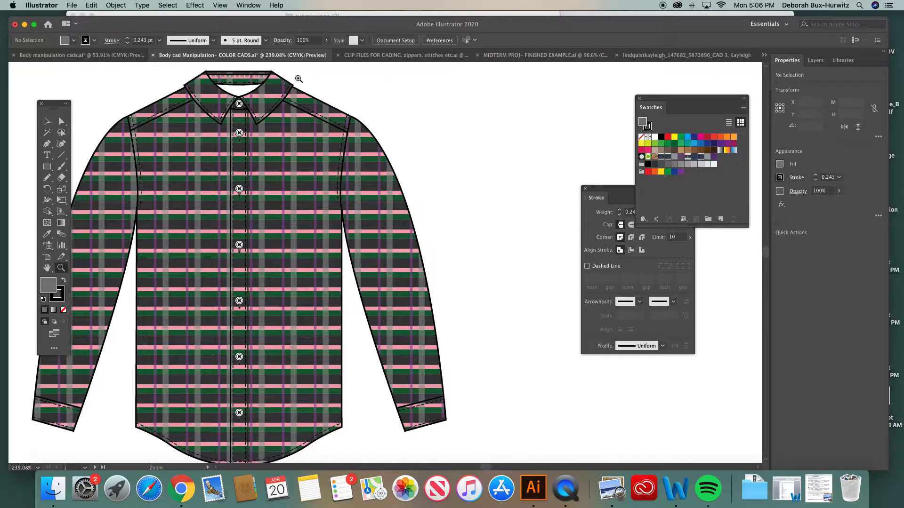
click(47, 121)
click(240, 104)
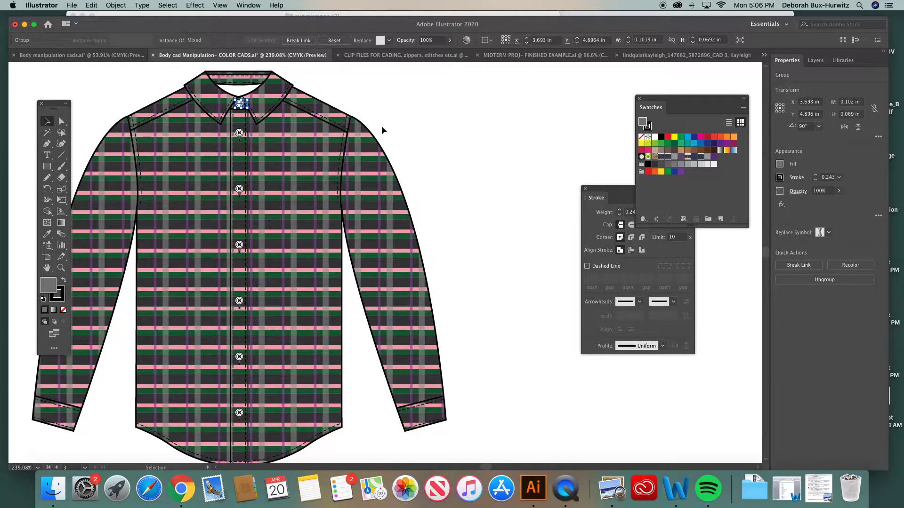
drag(619, 194, 633, 204)
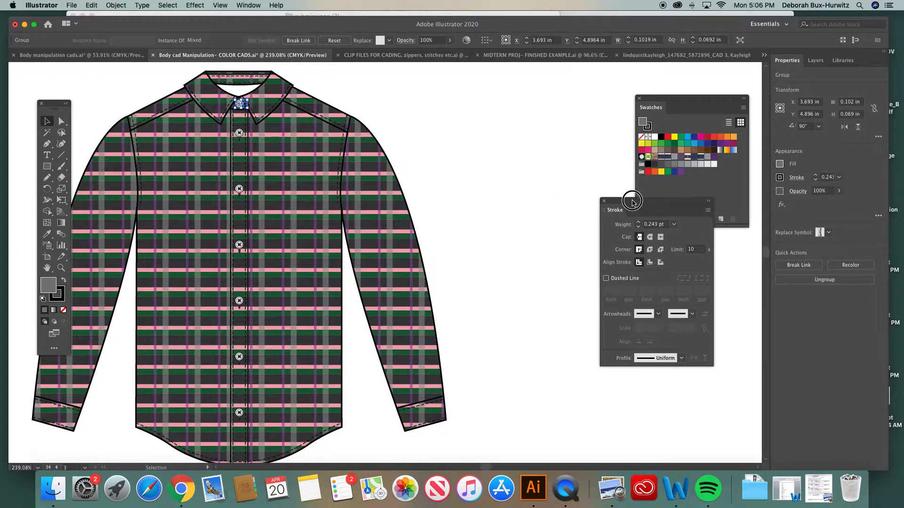
click(394, 116)
- Select the white button group at the collar of the plaid shirt up close
click(61, 268)
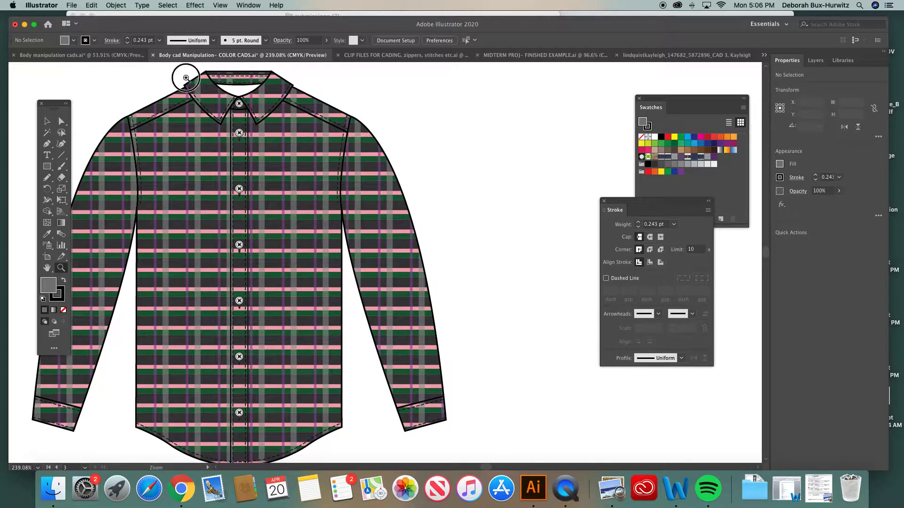
drag(184, 75, 375, 187)
click(47, 122)
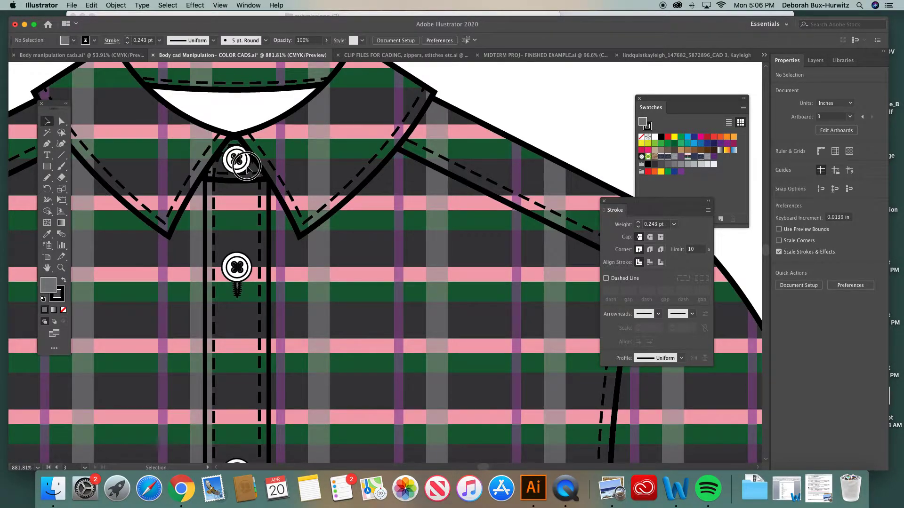
click(241, 162)
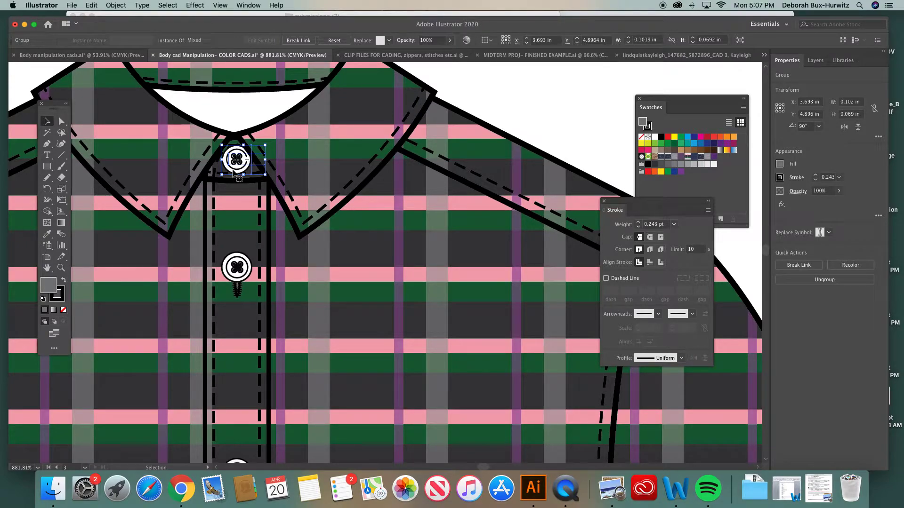
- Examine the button placket and the full front of the plaid shirt
key(super+minus)
key(super+minus)
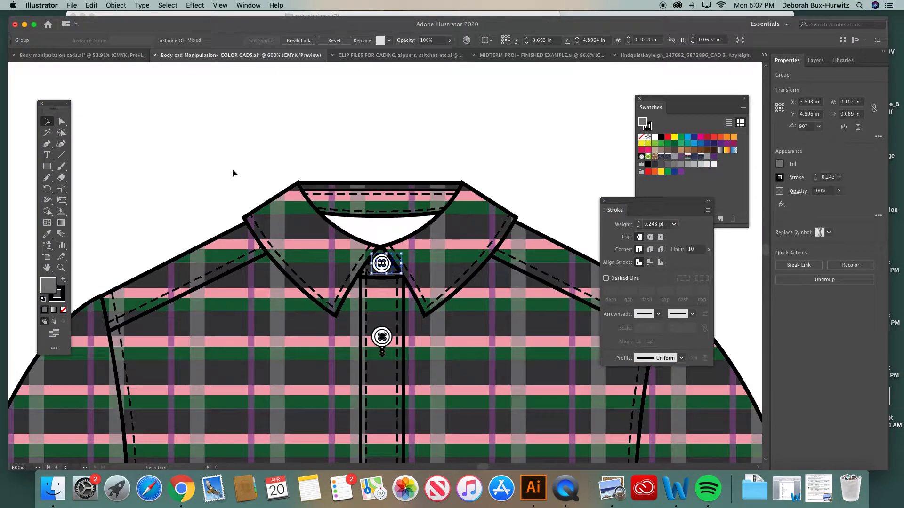
scroll(310, 241, down, 5)
scroll(310, 241, right, 2)
key(super+minus)
key(super+minus)
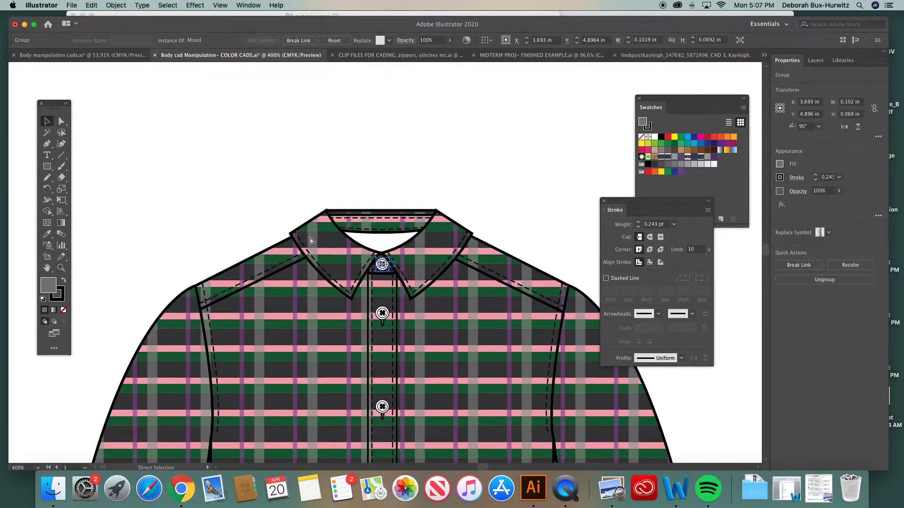
key(super+minus)
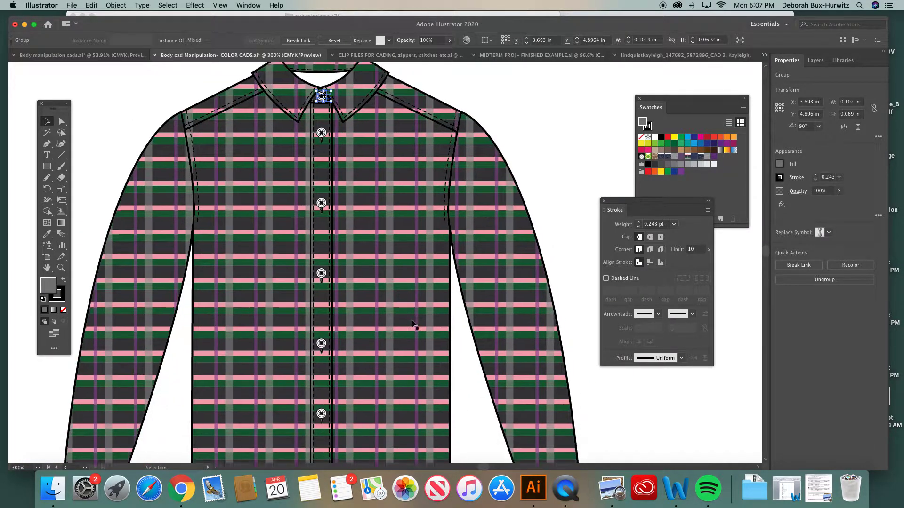
scroll(411, 324, down, 5)
scroll(412, 324, right, 3)
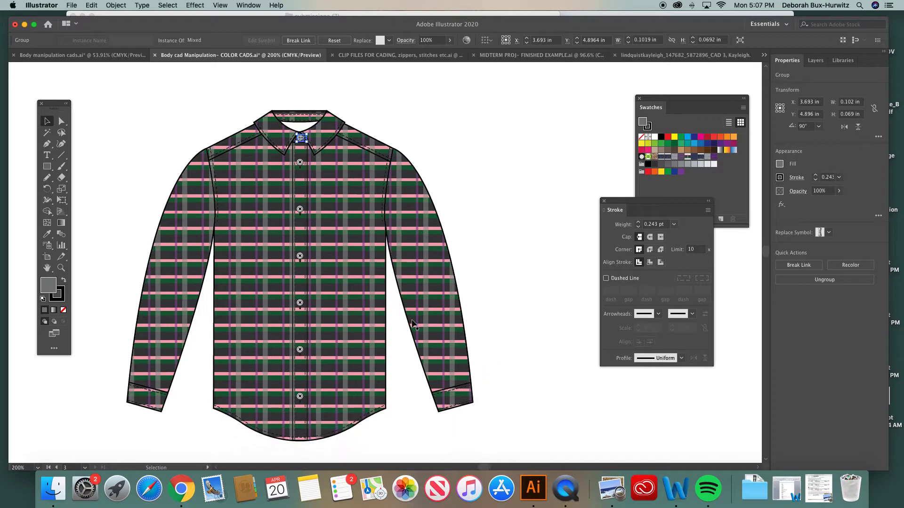
- Select the blended row of buttons down the plaid shirt's placket, release the blend, and deselect everything
click(302, 162)
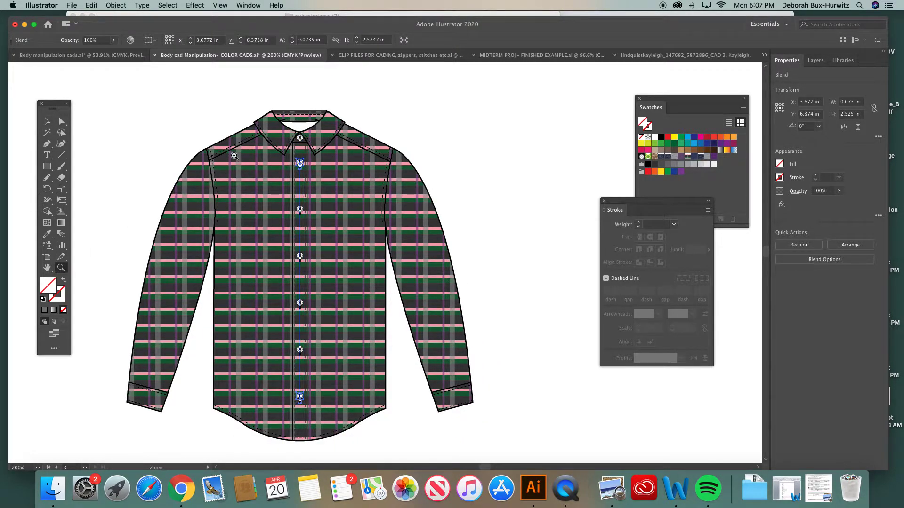
click(47, 122)
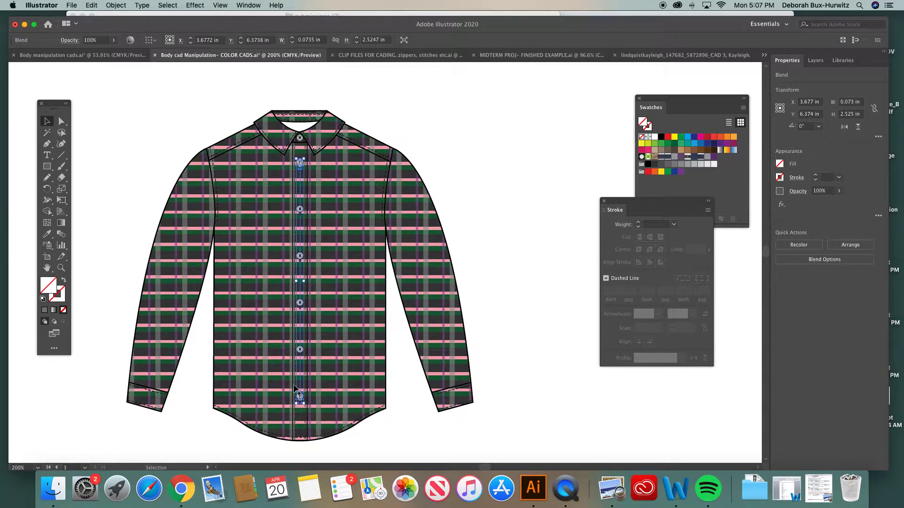
drag(165, 21, 172, 20)
click(116, 6)
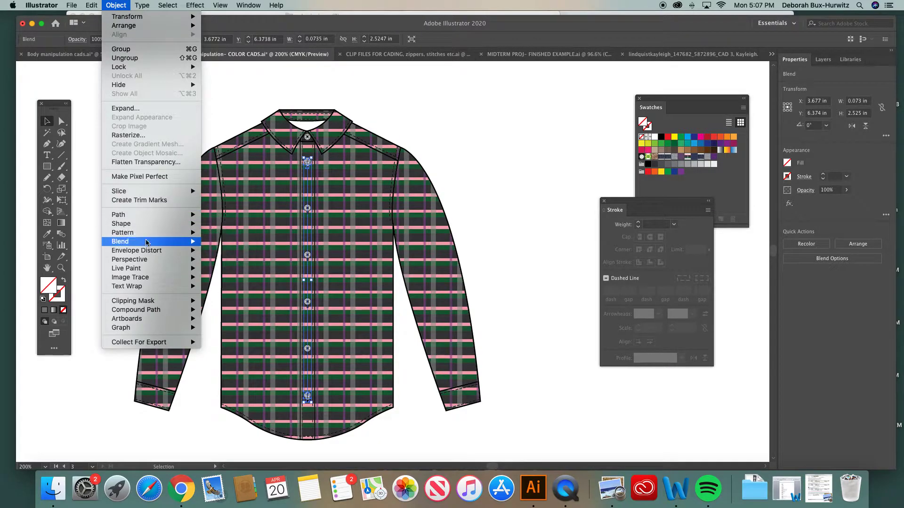
mouse_move(155, 243)
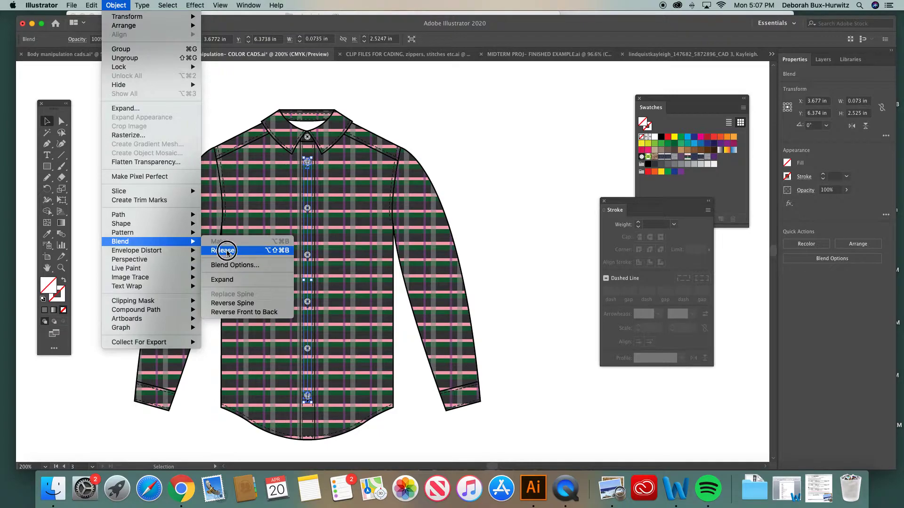
click(227, 251)
scroll(407, 250, right, 2)
scroll(408, 249, right, 3)
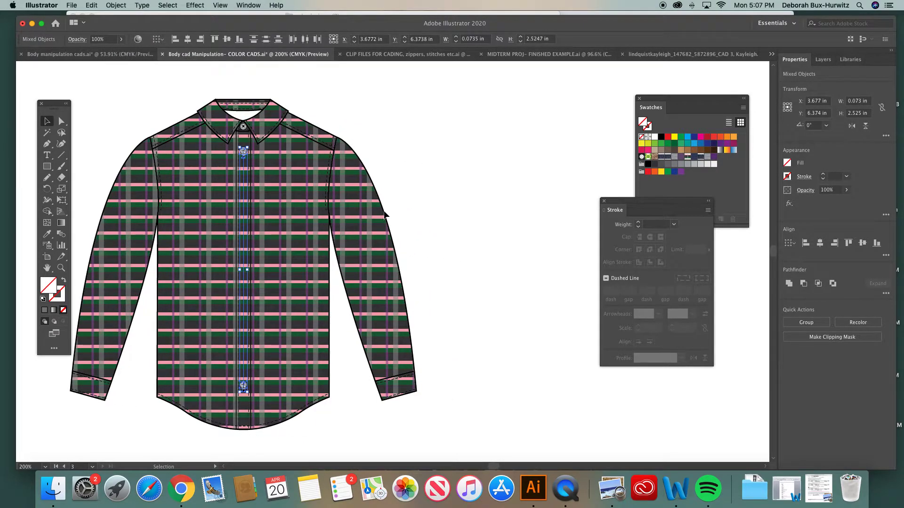
click(450, 159)
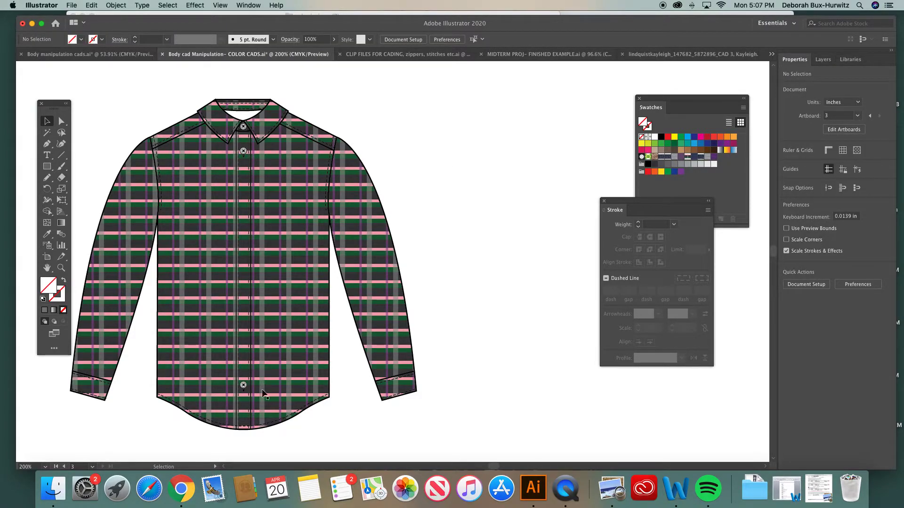
- Try to blend the top and bottom placket buttons, check the blend options, and undo the blend
click(243, 386)
click(243, 152)
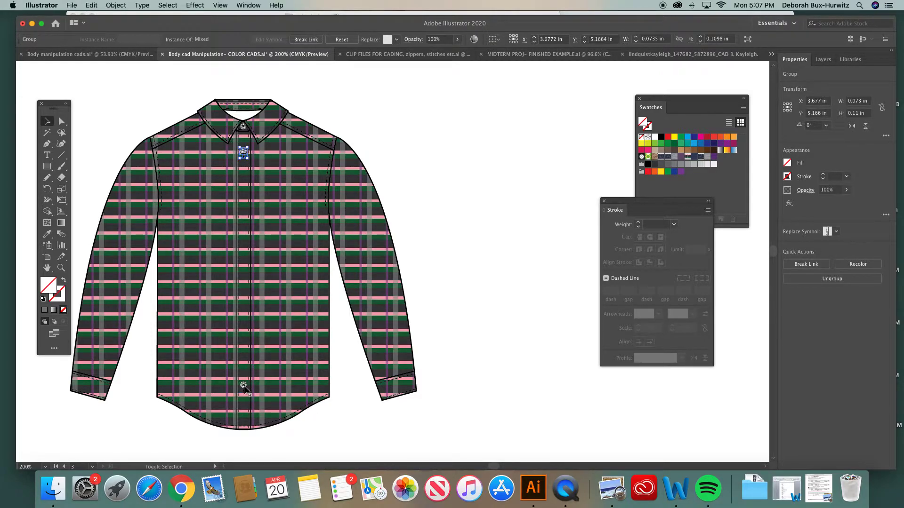
shift+click(243, 386)
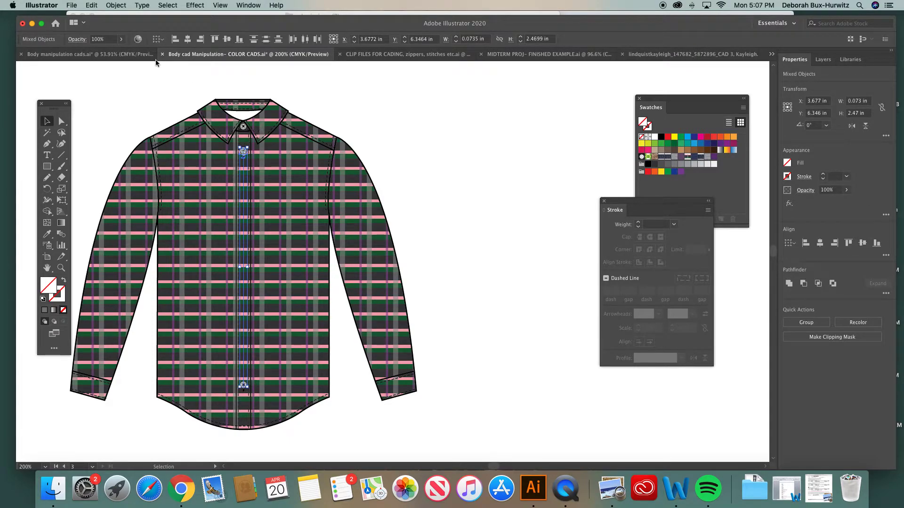
click(126, 5)
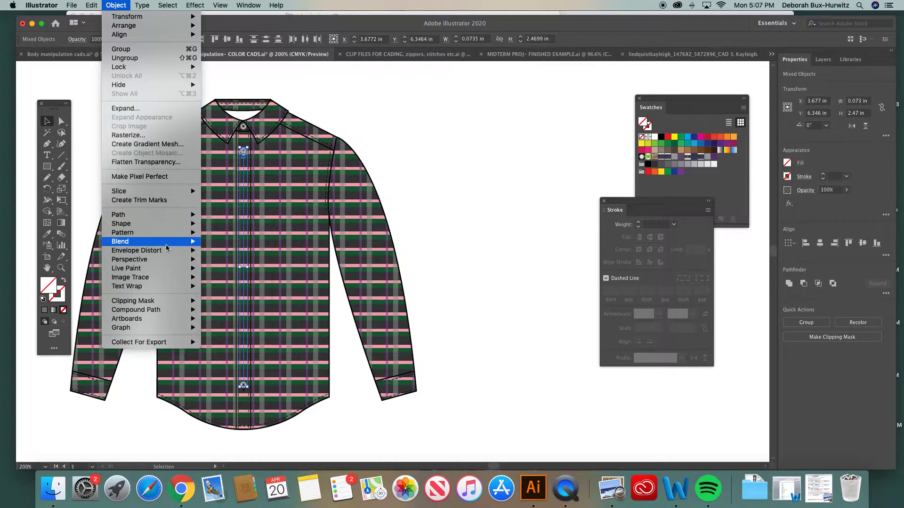
click(220, 241)
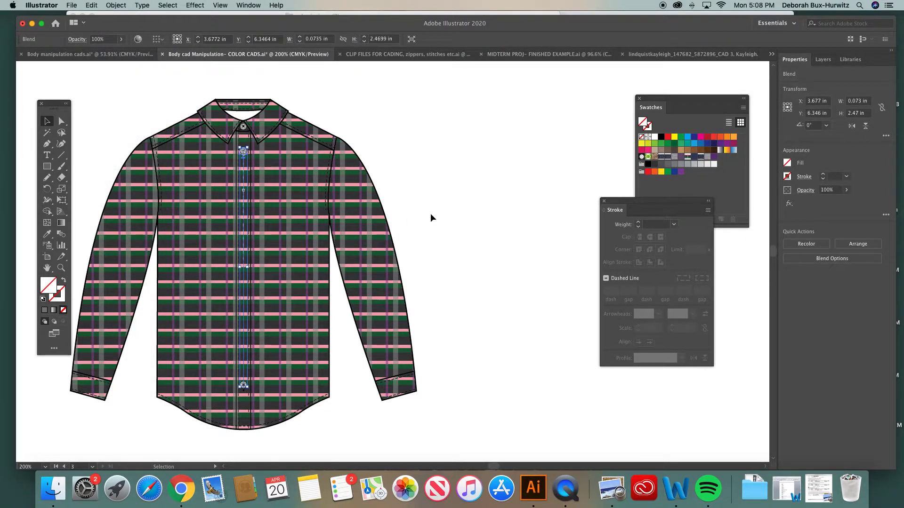
click(118, 5)
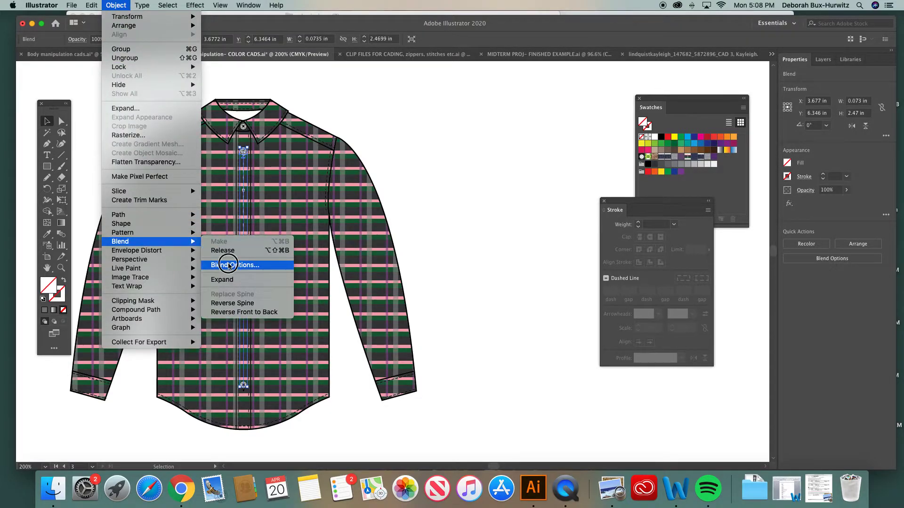
click(240, 265)
click(426, 311)
key(super+z)
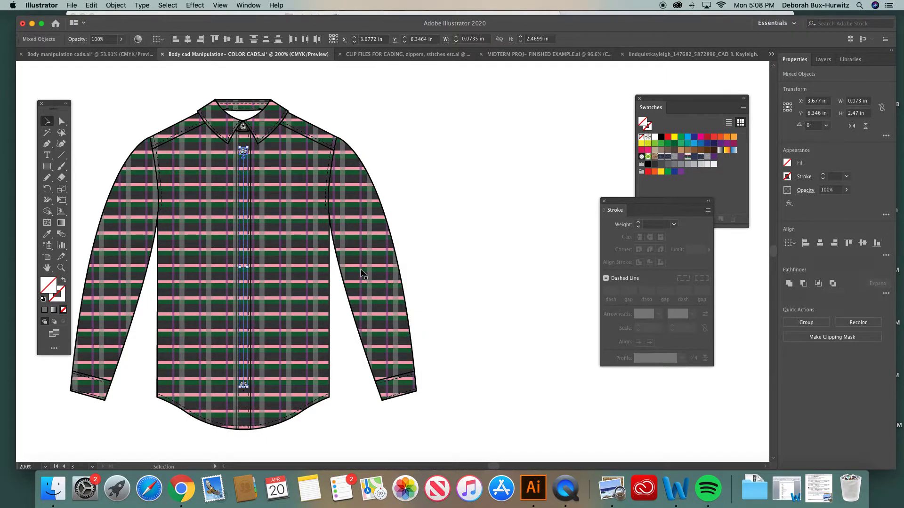
- Set the blend options for the placket buttons to Specified Steps spacing with 4 steps
click(113, 5)
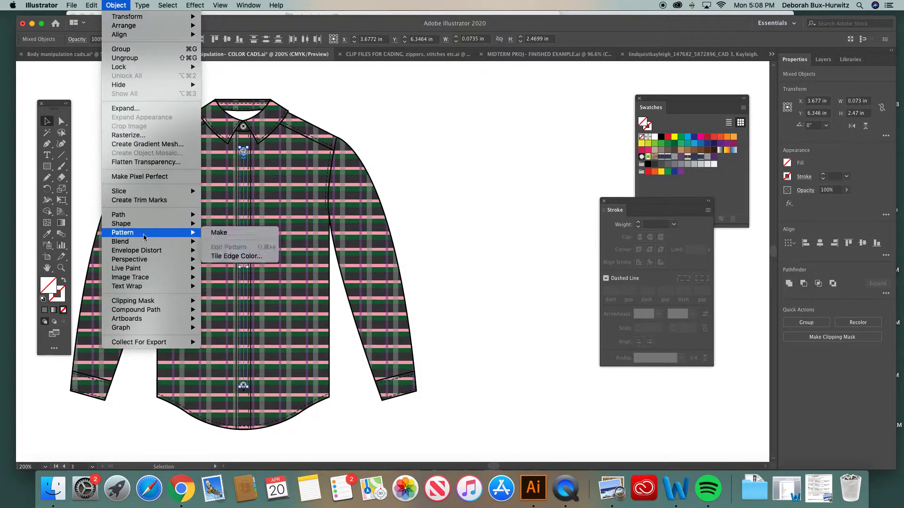
mouse_move(151, 241)
click(234, 264)
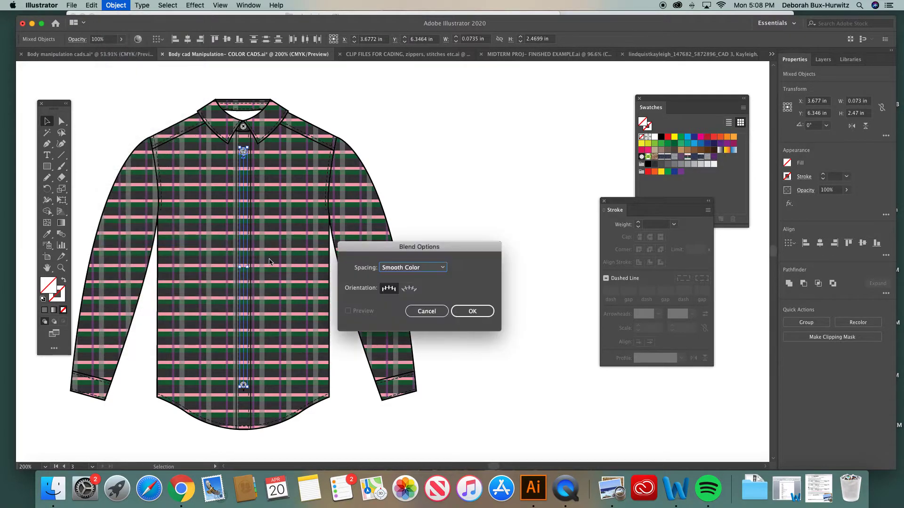
click(441, 267)
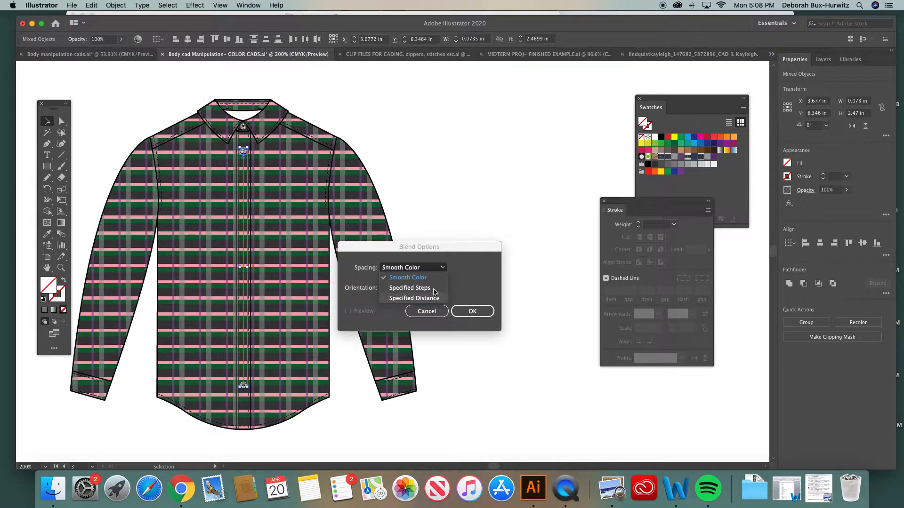
click(434, 288)
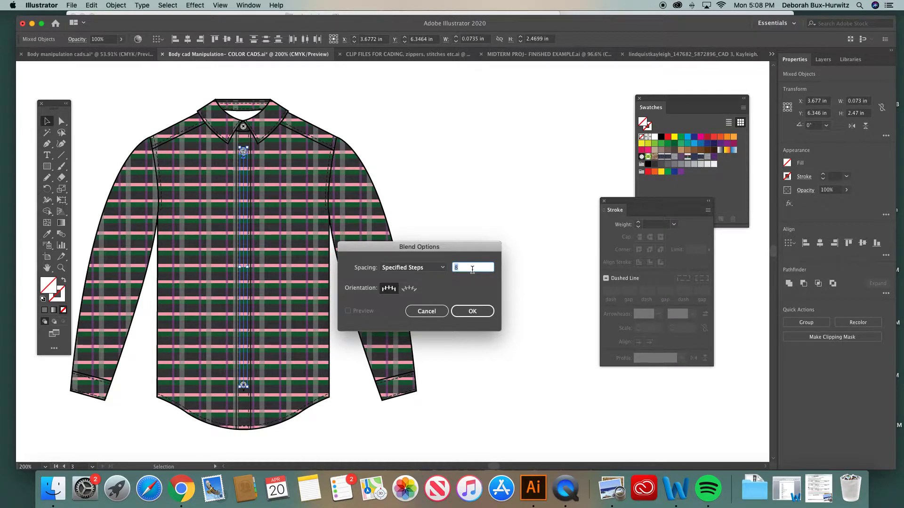
click(473, 312)
click(473, 311)
- Try to make the blend again from the current placket selection, then undo it and clear the selection
click(116, 5)
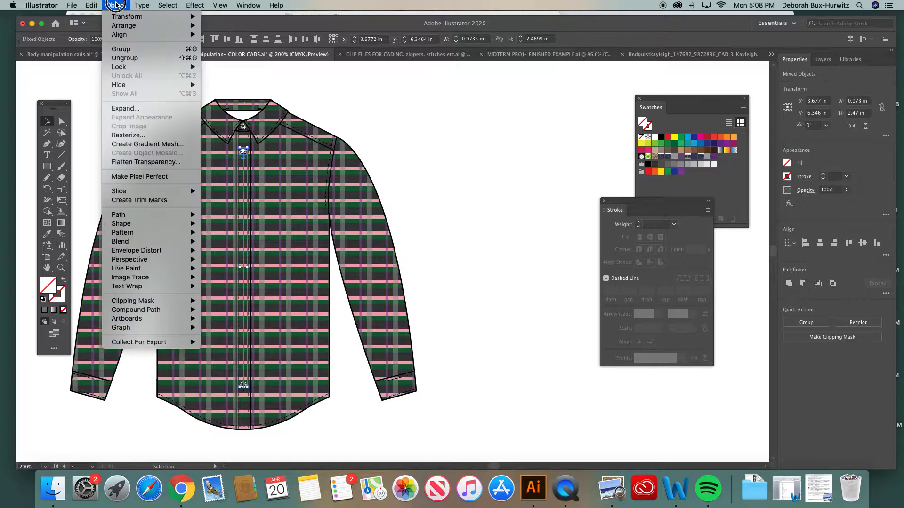
mouse_move(150, 241)
click(219, 243)
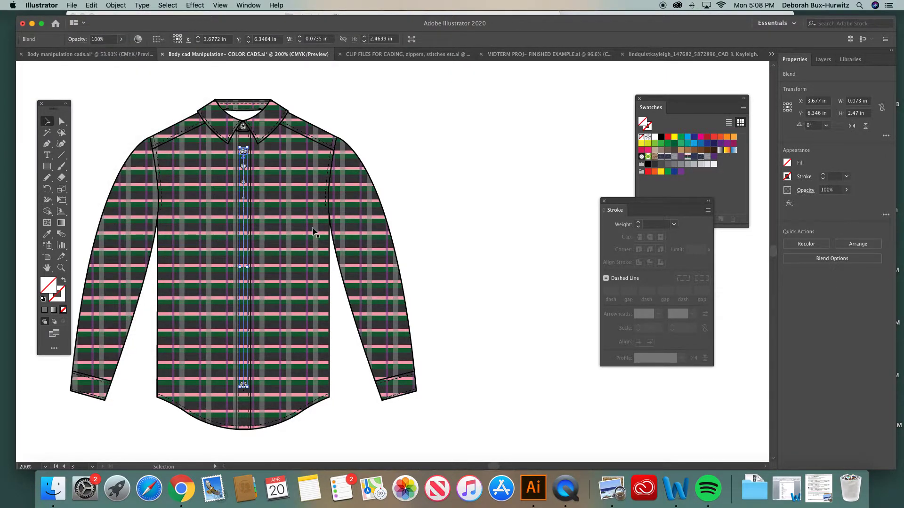
click(398, 105)
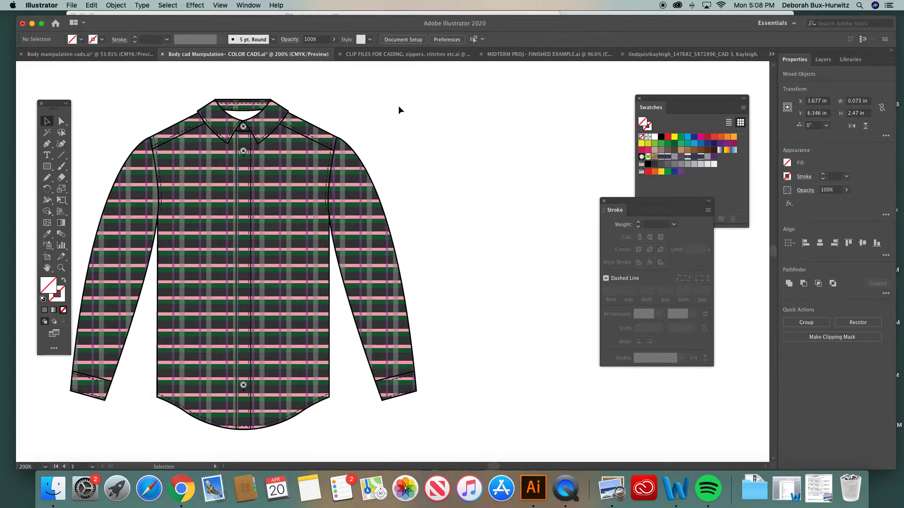
- Select the top and bottom placket button groups and blend them using Specified Steps spacing of 4
click(243, 151)
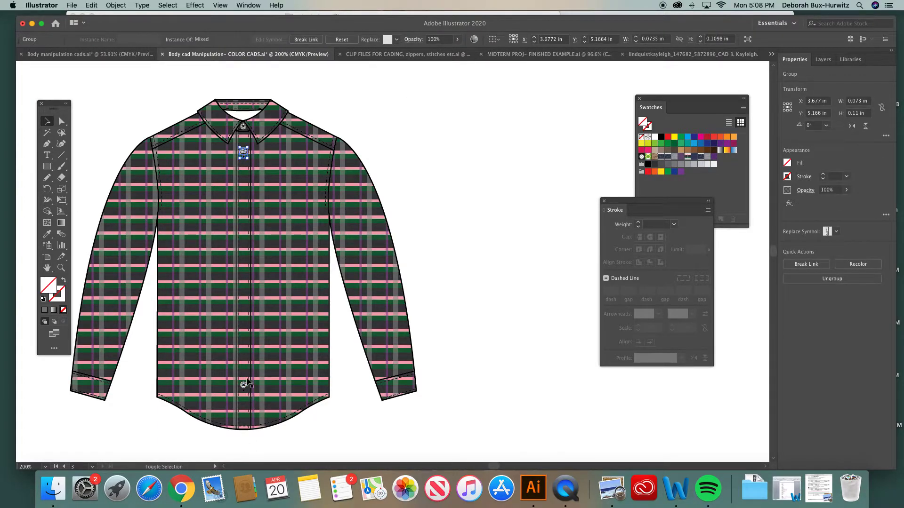
shift+click(244, 386)
click(117, 5)
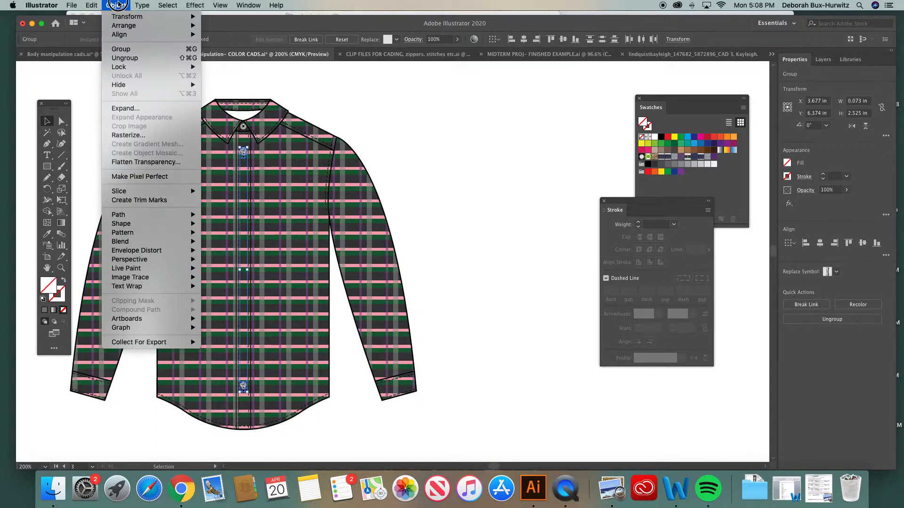
mouse_move(160, 242)
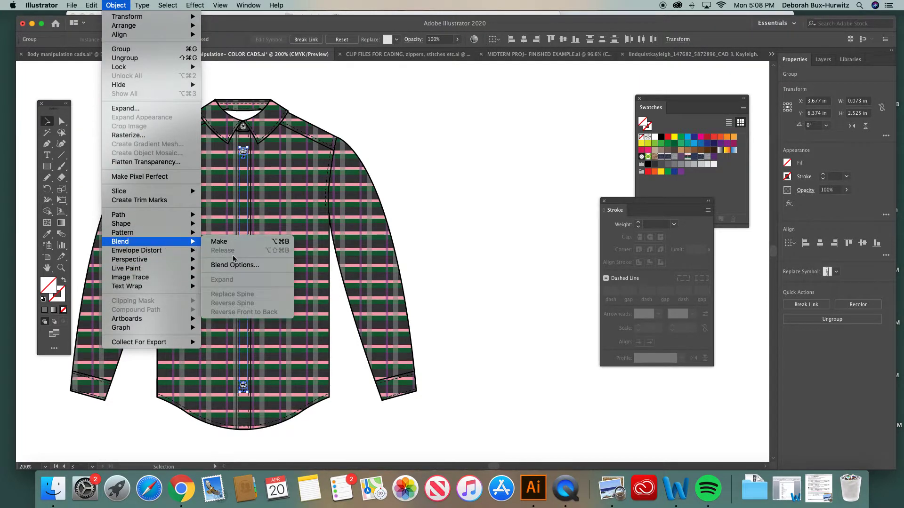
click(236, 265)
click(472, 311)
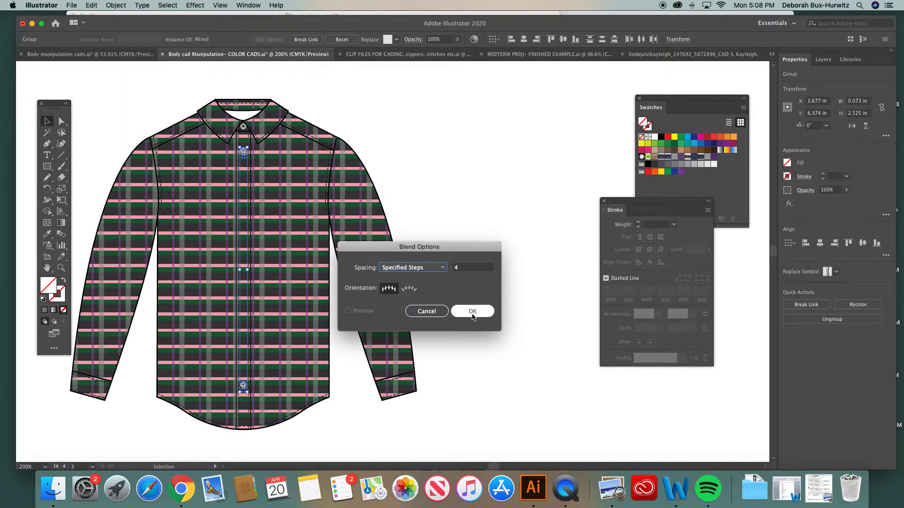
click(116, 5)
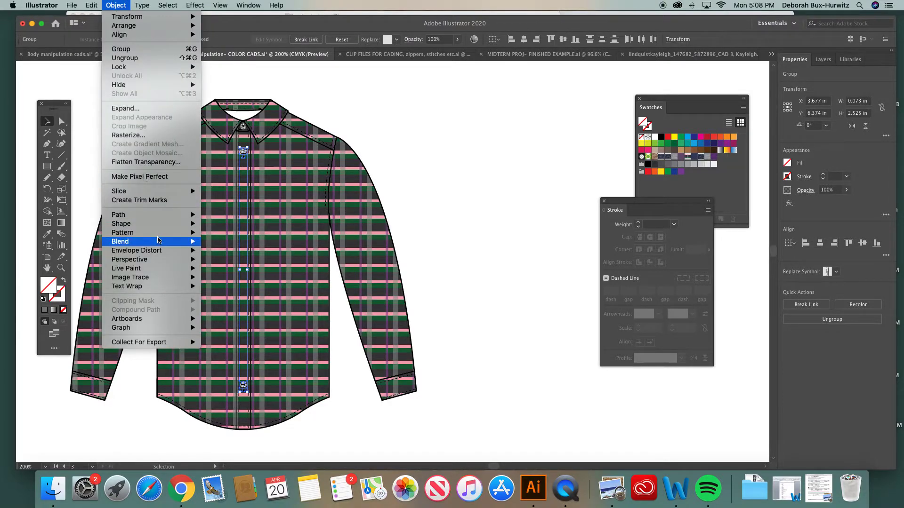
mouse_move(156, 241)
click(219, 242)
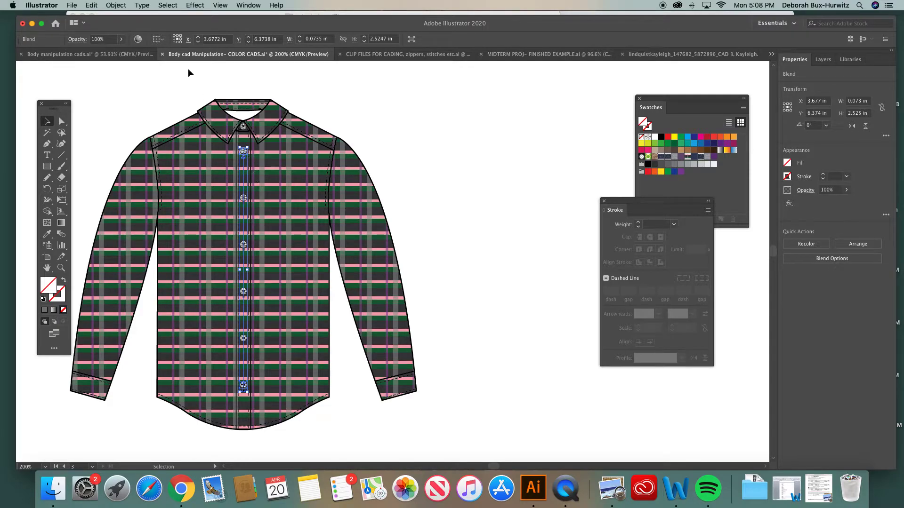
- Release the remade placket button blend and deselect the remaining buttons
click(116, 5)
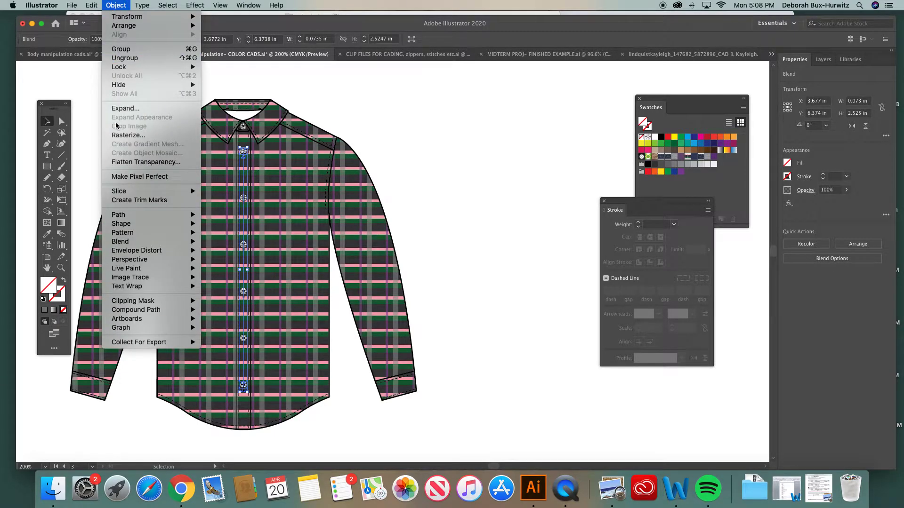
mouse_move(137, 254)
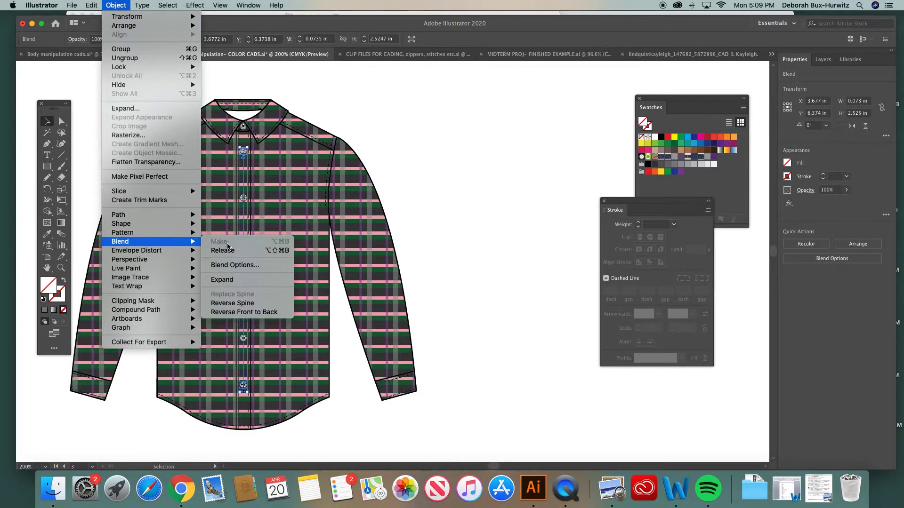
click(224, 250)
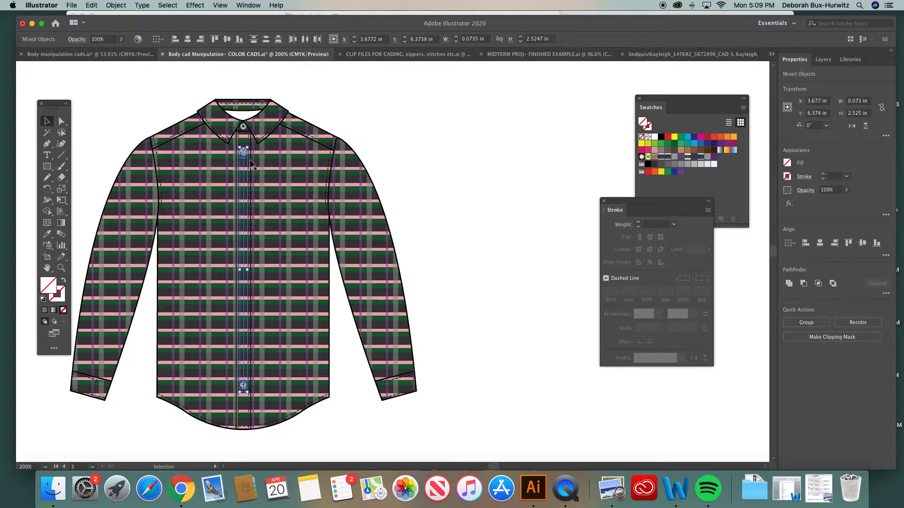
click(409, 144)
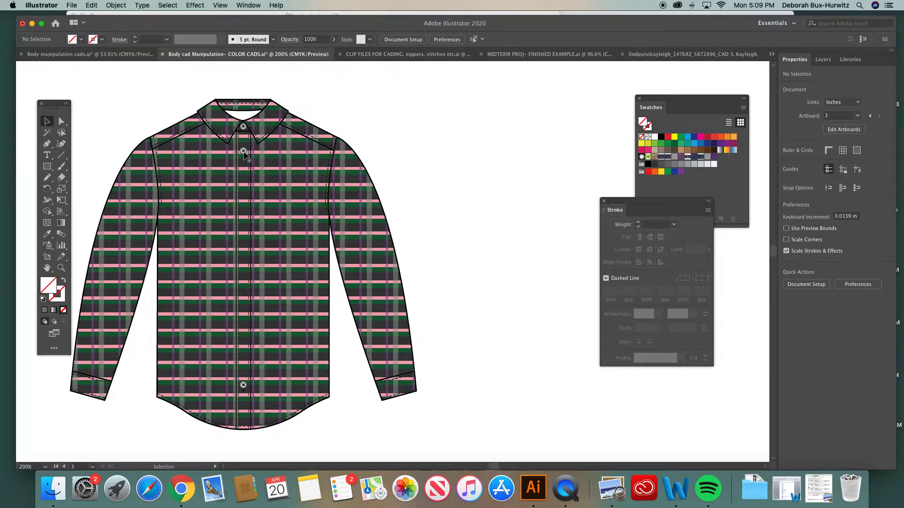
- Move the leftover blend path and the top placket button off the shirt beside the sleeve, and select the button group up close
click(380, 147)
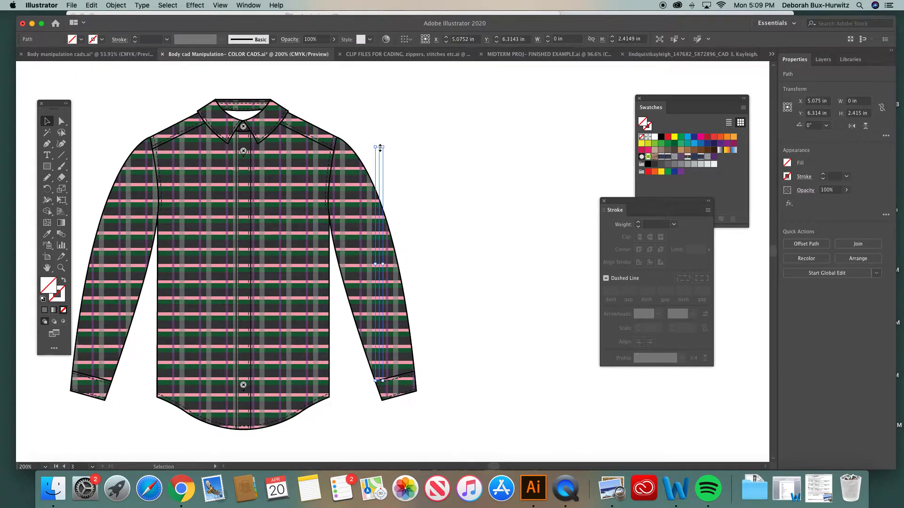
click(370, 148)
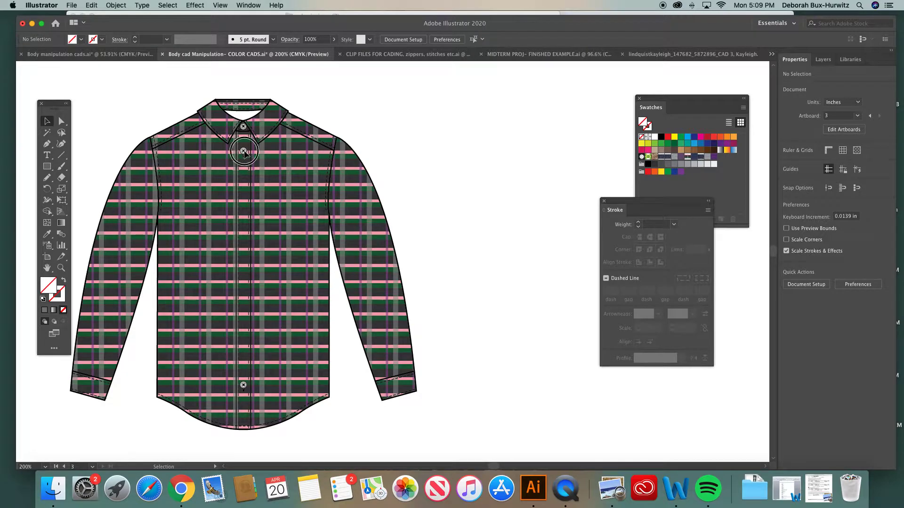
drag(385, 139, 387, 138)
key(z)
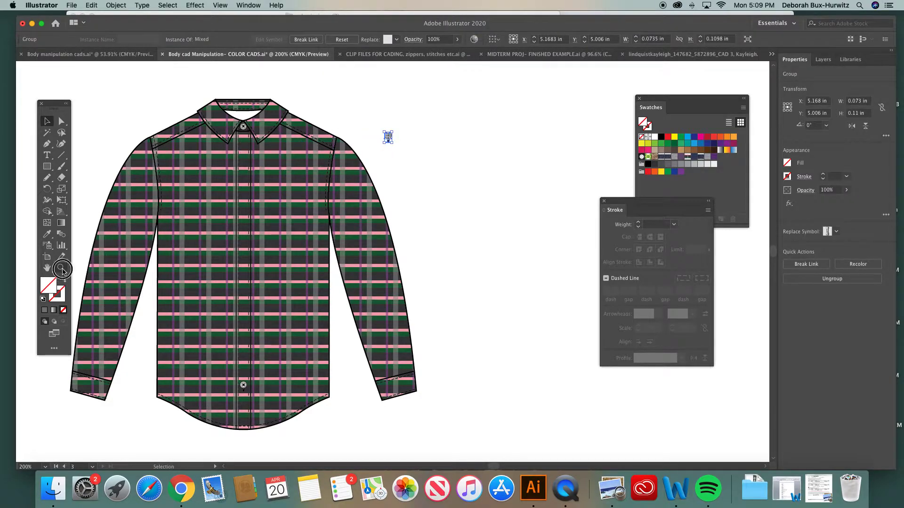
drag(370, 99, 463, 194)
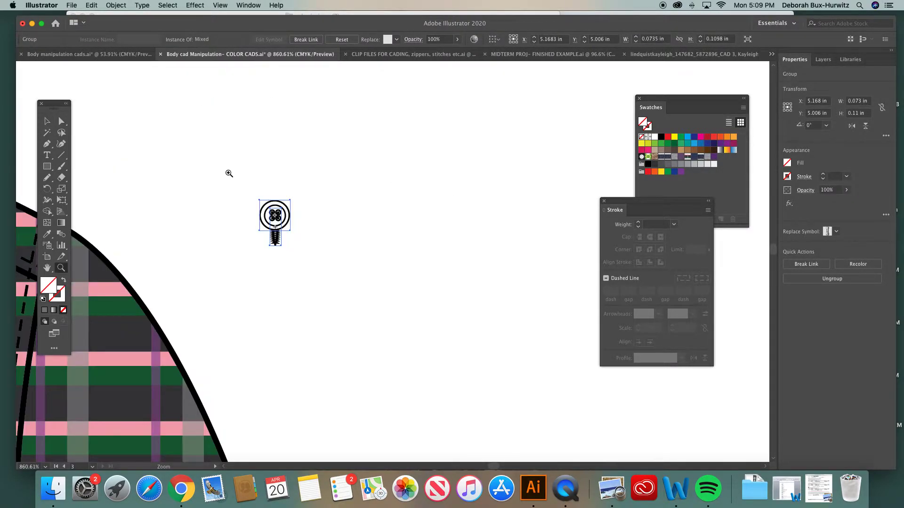
click(47, 121)
click(320, 183)
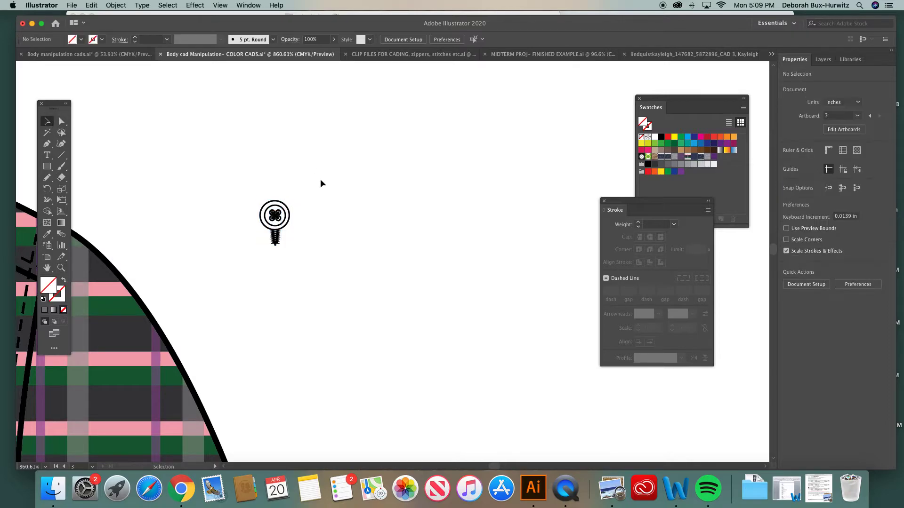
click(284, 215)
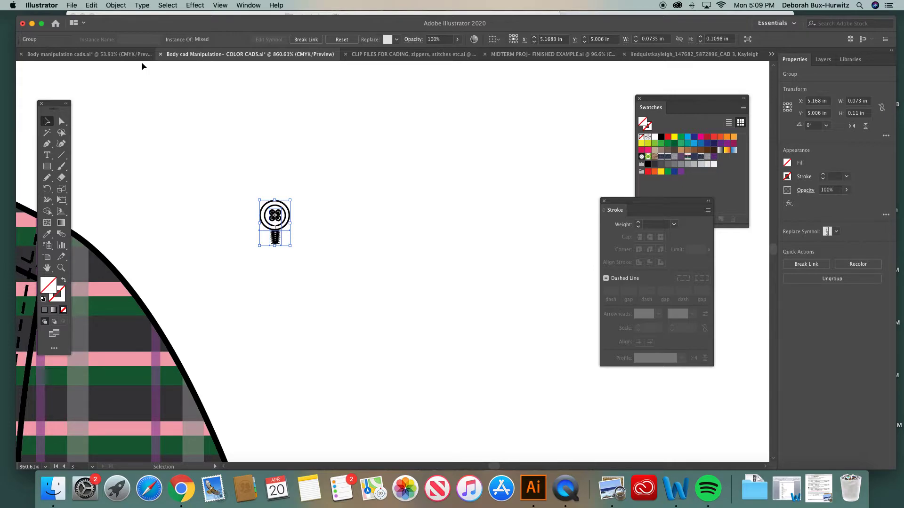
- Ungroup the button from its buttonhole and move the button clear of the buttonhole
click(116, 5)
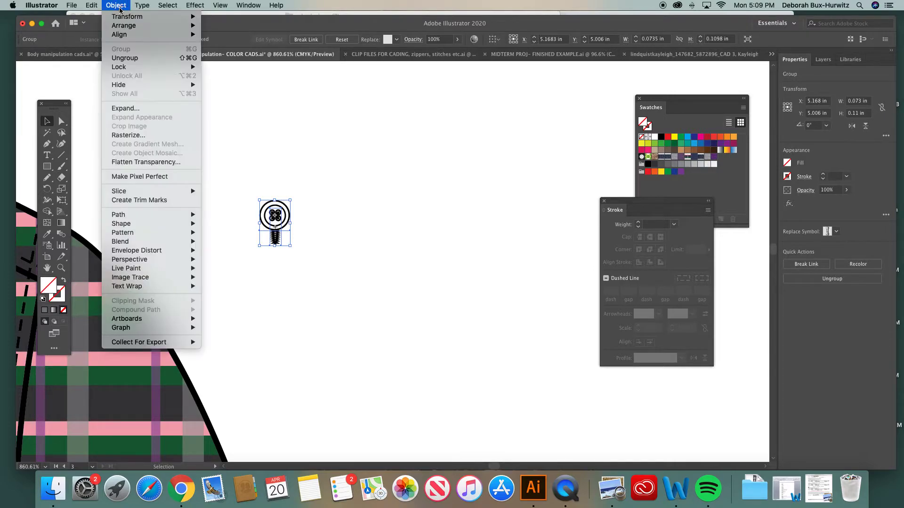
click(129, 58)
click(337, 201)
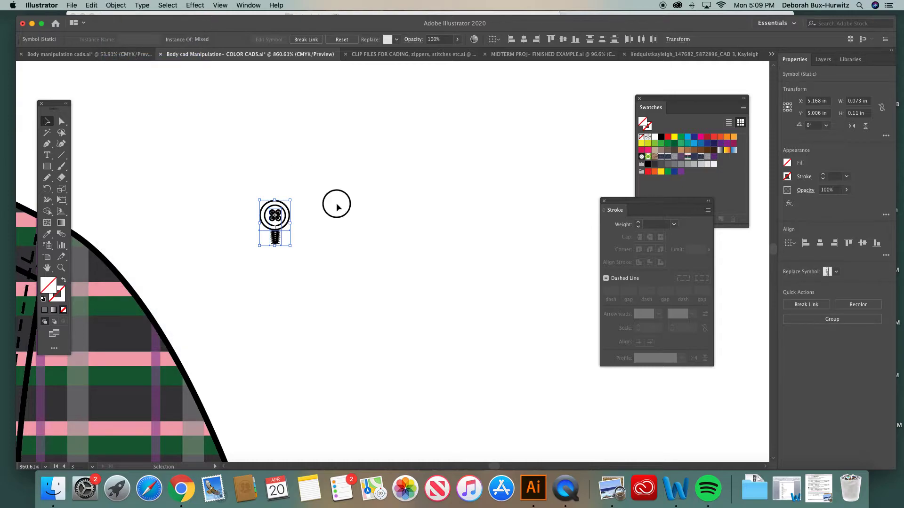
click(284, 202)
drag(285, 202, 313, 180)
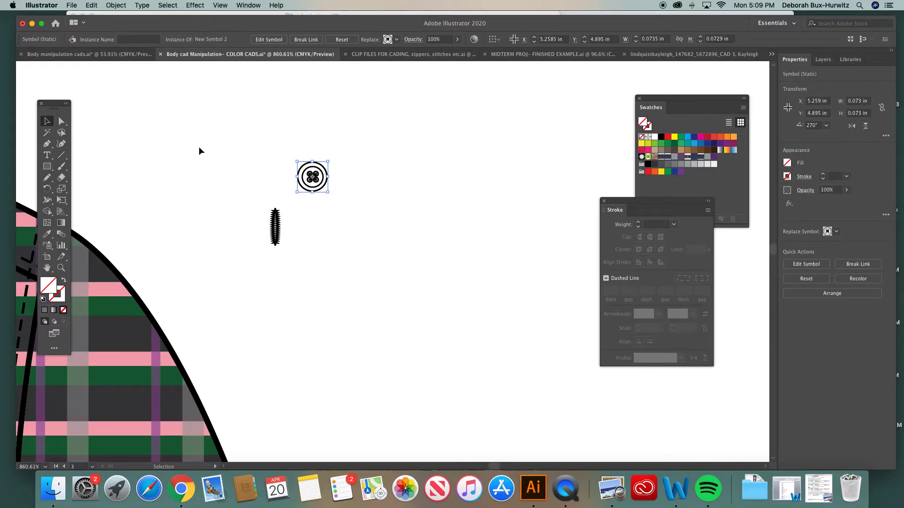
- Display the Symbols panel on its own beside the button and close the Align panel group that comes with it
click(249, 6)
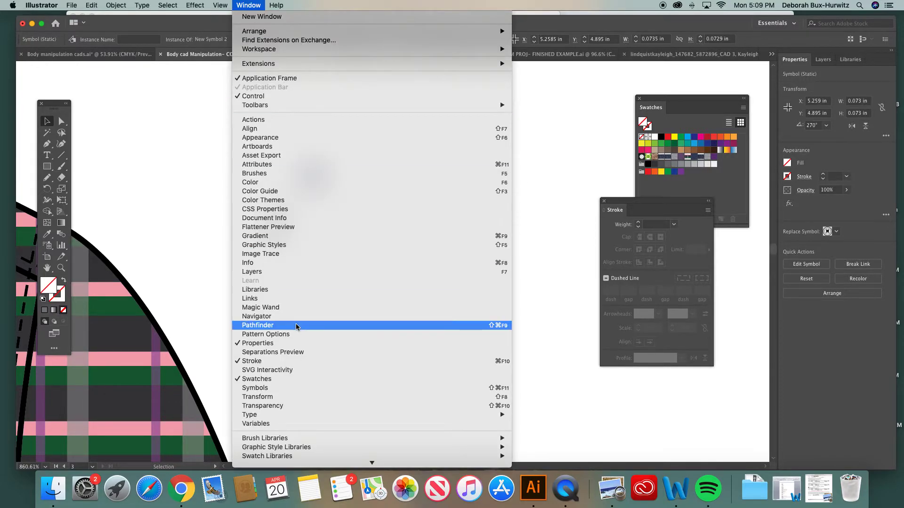
click(281, 388)
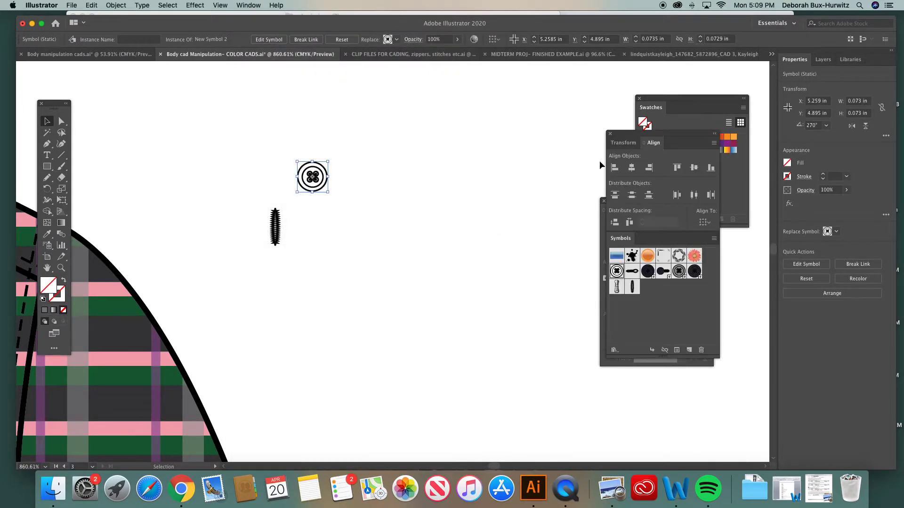
drag(625, 136, 460, 132)
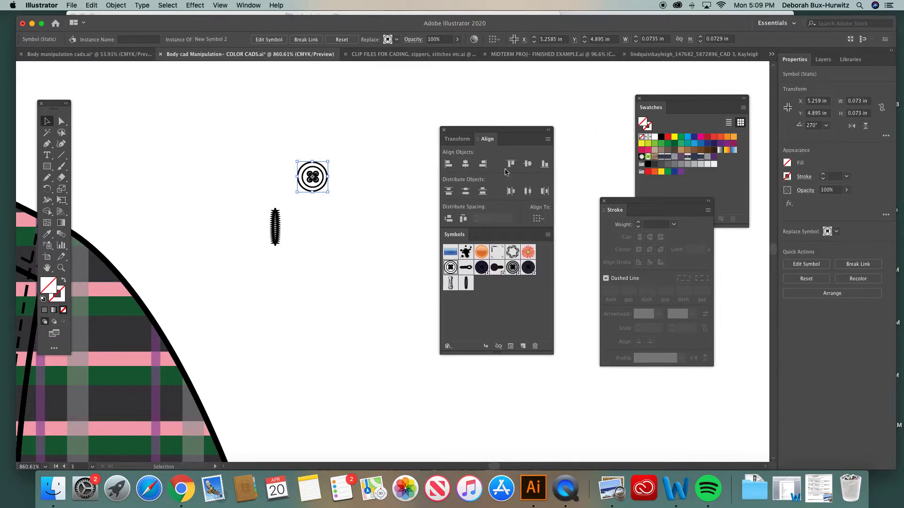
drag(456, 235, 425, 156)
click(444, 130)
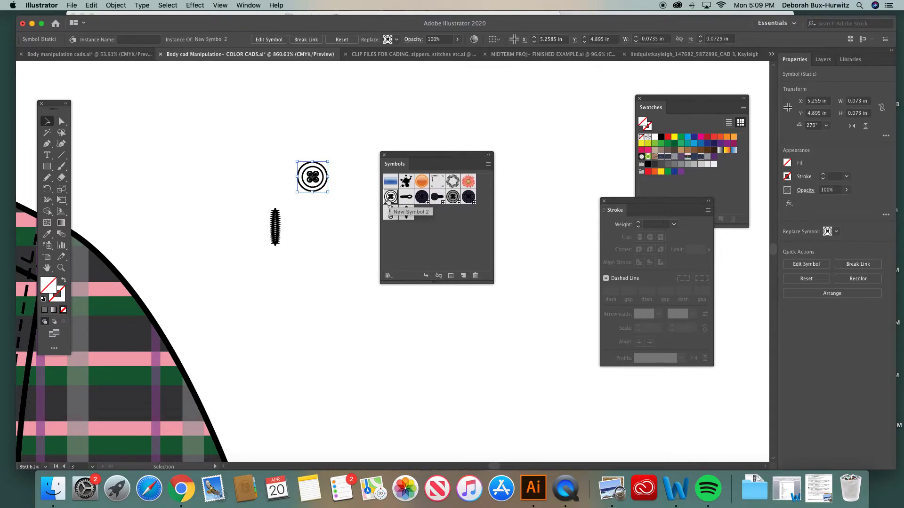
- Break the loose button's link to its symbol, then deselect it
scroll(172, 347, left, 2)
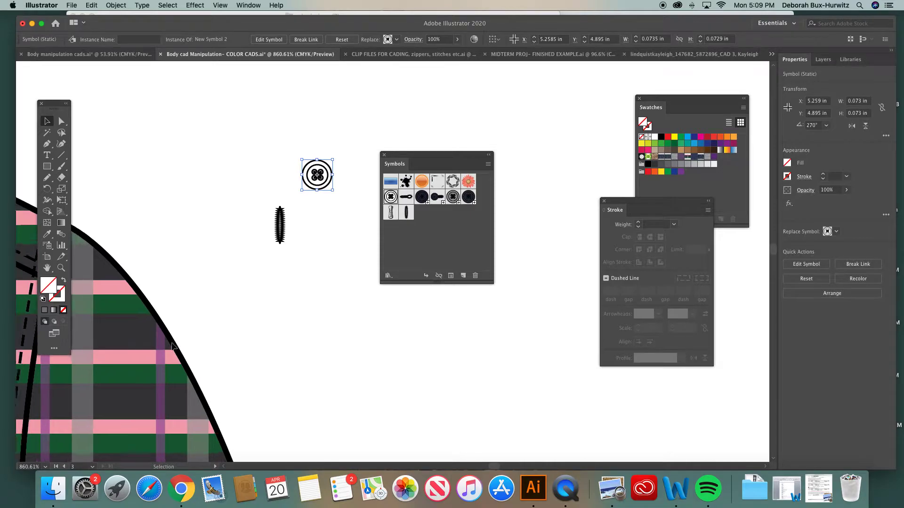
scroll(169, 283, left, 10)
scroll(176, 259, right, 1)
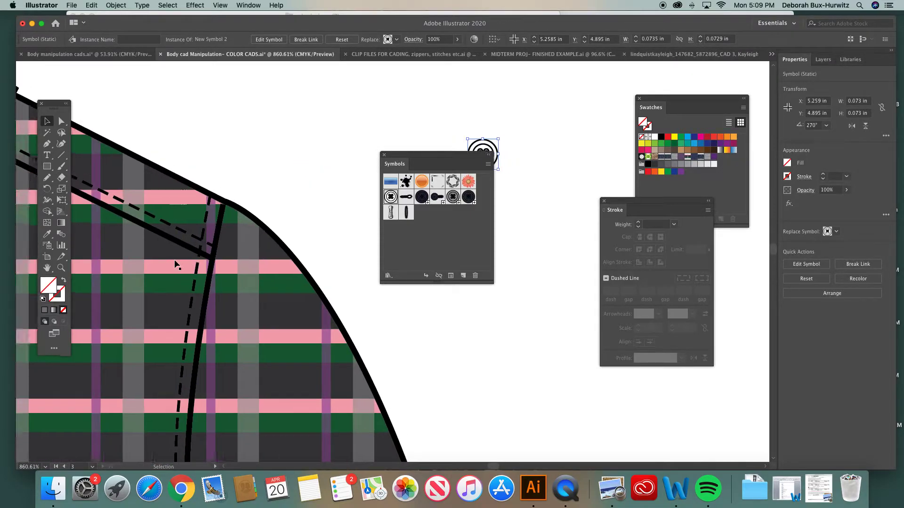
scroll(177, 265, right, 6)
drag(425, 161, 477, 159)
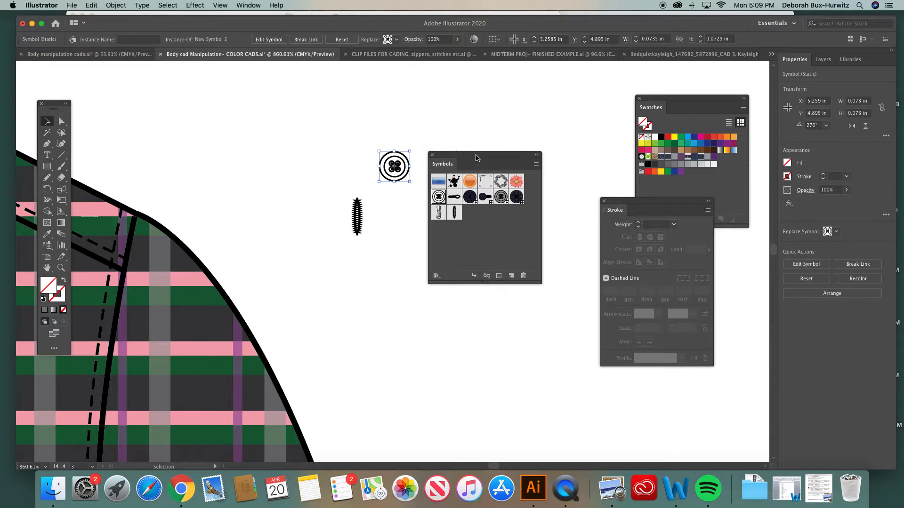
click(487, 275)
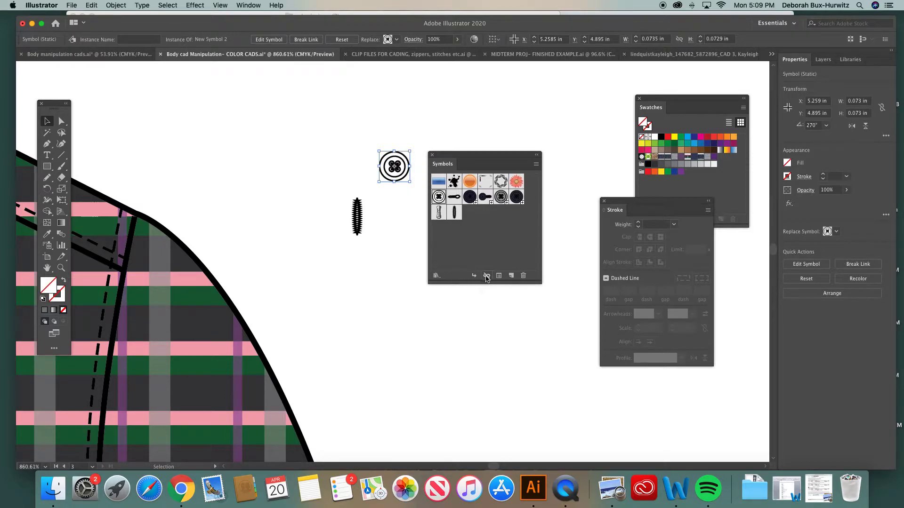
click(413, 211)
drag(464, 156, 488, 155)
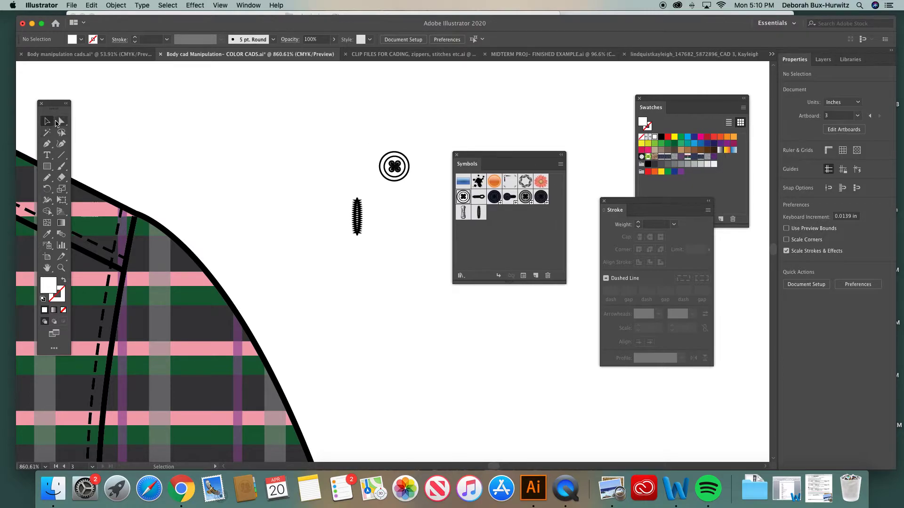
- Select the loose button's outer and inner circles with the Direct Selection tool
click(61, 121)
click(410, 167)
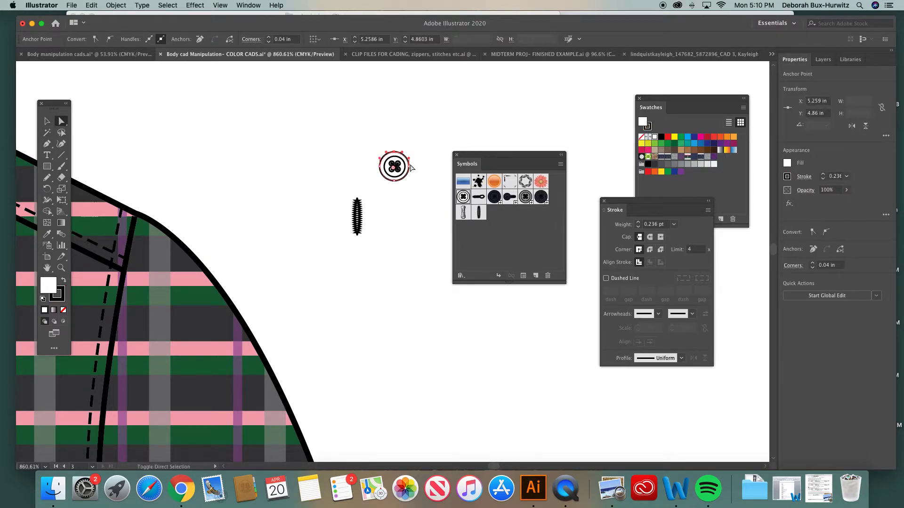
shift+click(400, 159)
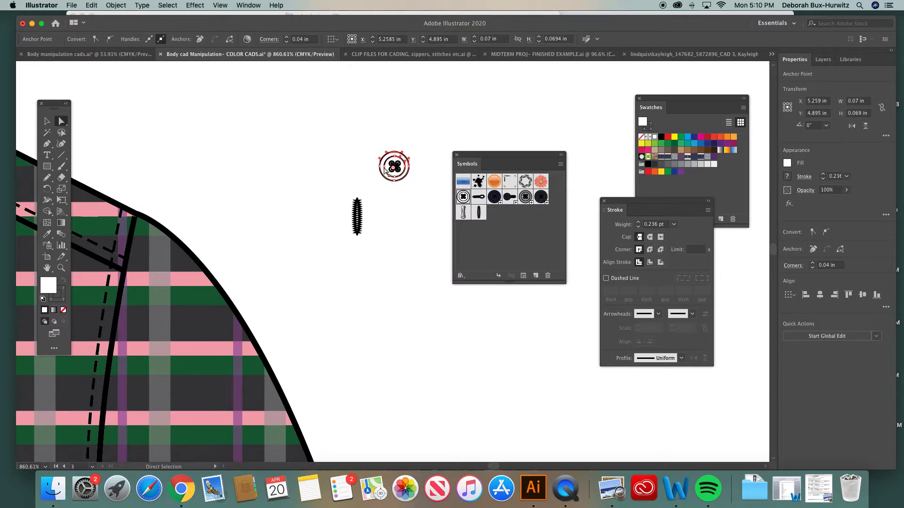
key(super+minus)
key(super+minus)
key(super+minus)
key(super+minus)
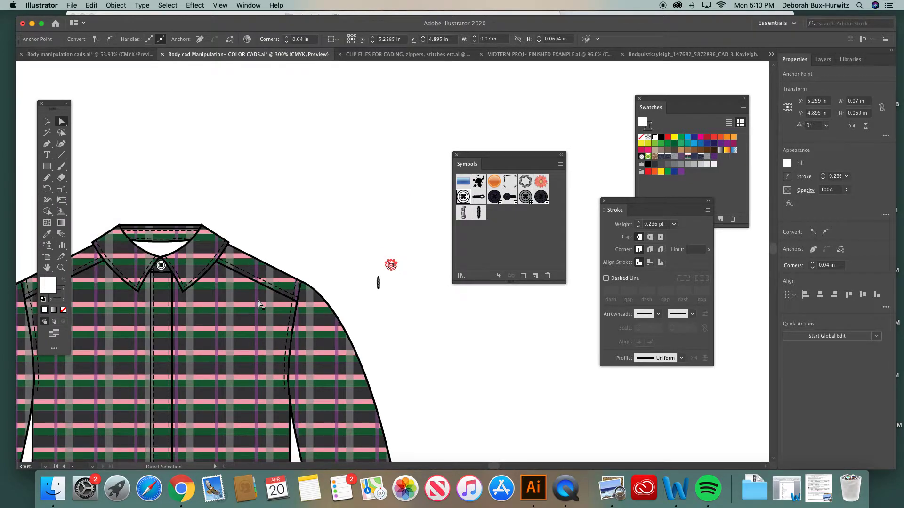
scroll(262, 303, down, 3)
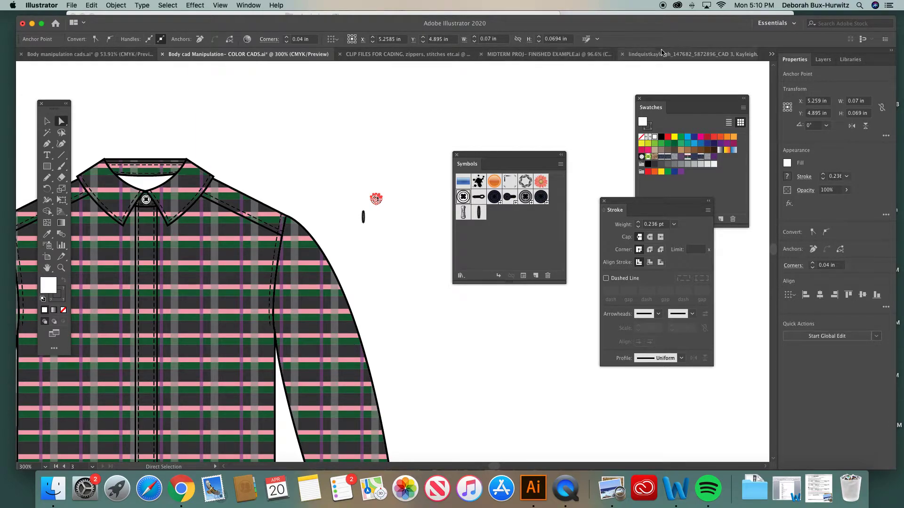
- Copy the CHARCOAL color square with its label from MIDTERM PROJ- FINISHED EXAMPLE.ai and return to Body cad Manipulation- COLOR CADS.ai
click(556, 55)
click(47, 121)
click(325, 280)
drag(297, 278, 331, 353)
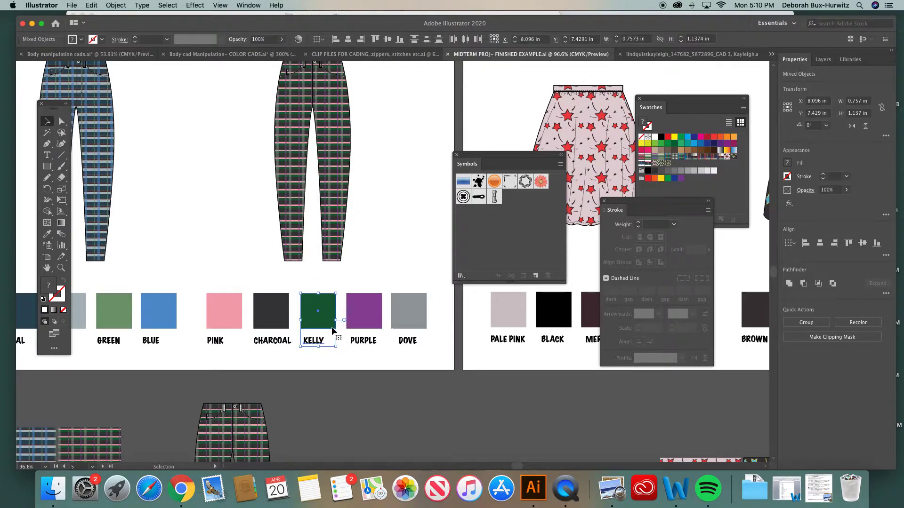
click(276, 284)
drag(240, 274, 284, 354)
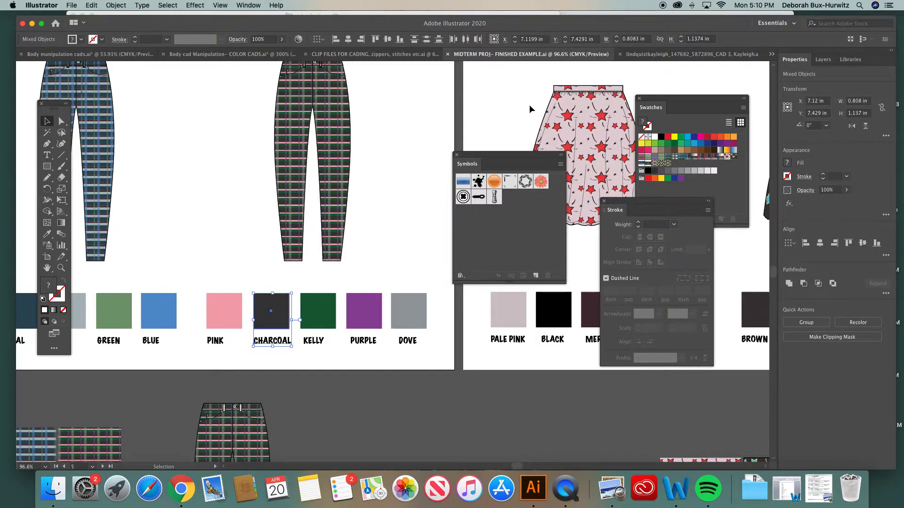
click(239, 55)
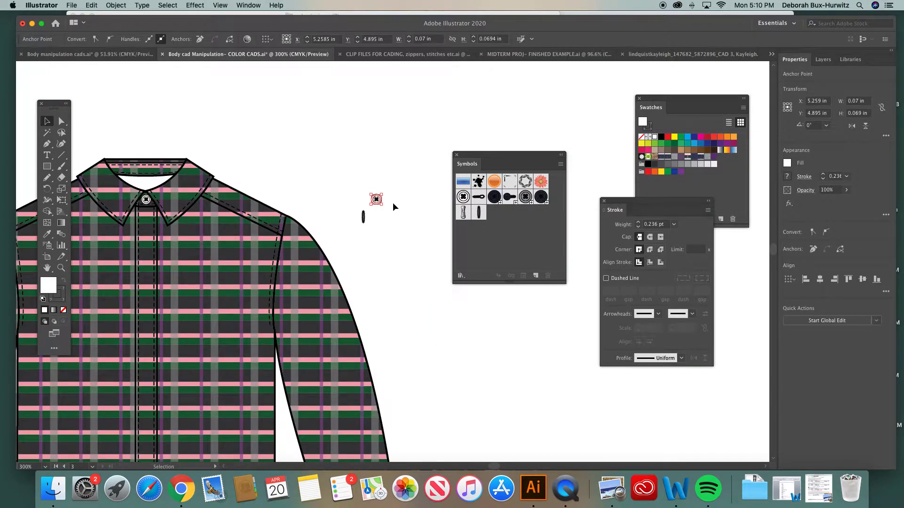
- Paste the charcoal square beside the shirt, delete its CHARCOAL label, and place the square just above the loose button
scroll(392, 203, up, 5)
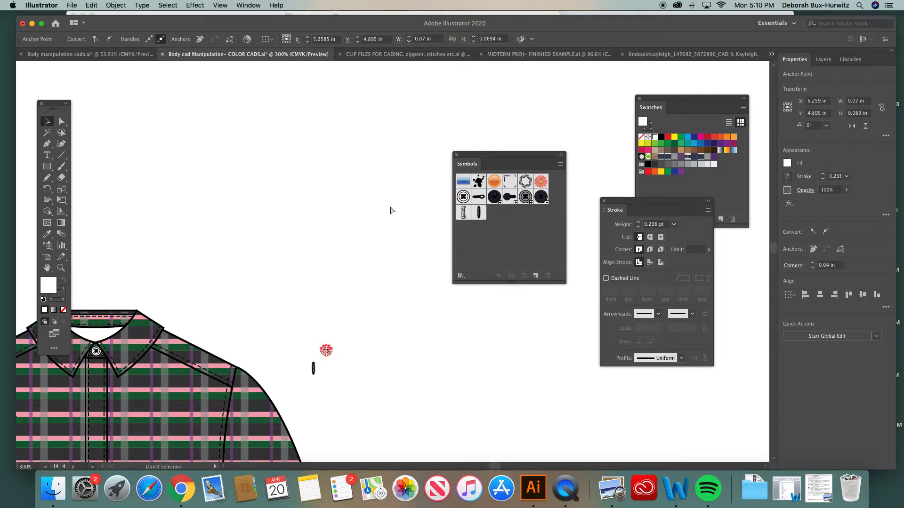
key(cmd+v)
drag(388, 213, 311, 175)
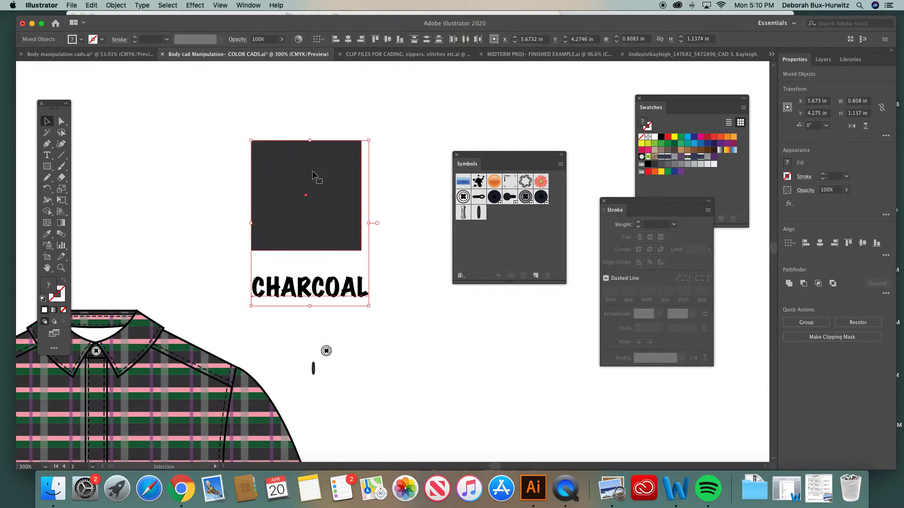
click(397, 277)
click(335, 299)
key(Delete)
drag(319, 207, 338, 288)
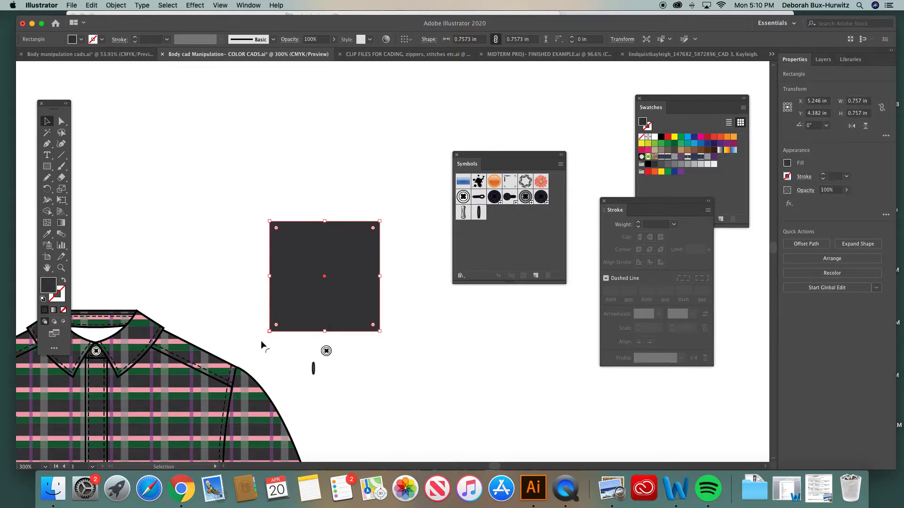
- Give the charcoal square a black stroke and deselect it
key(z)
drag(253, 202, 466, 432)
click(60, 121)
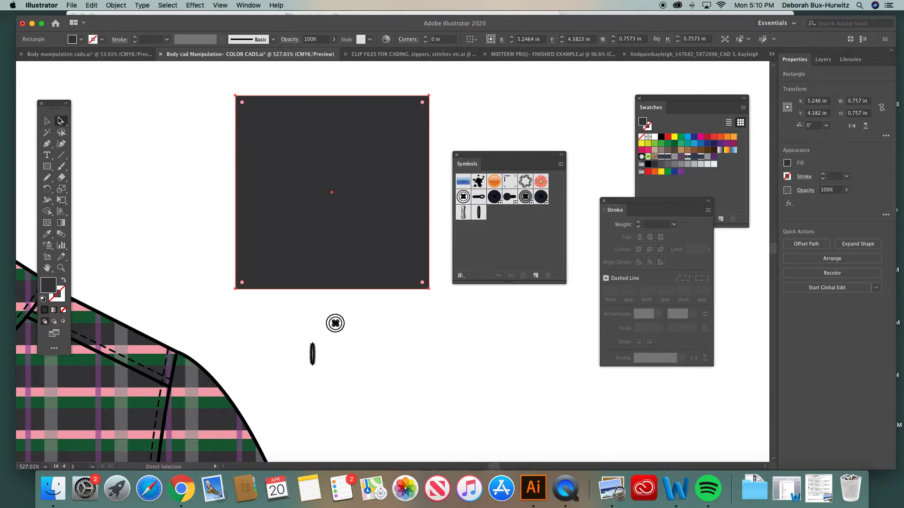
click(62, 298)
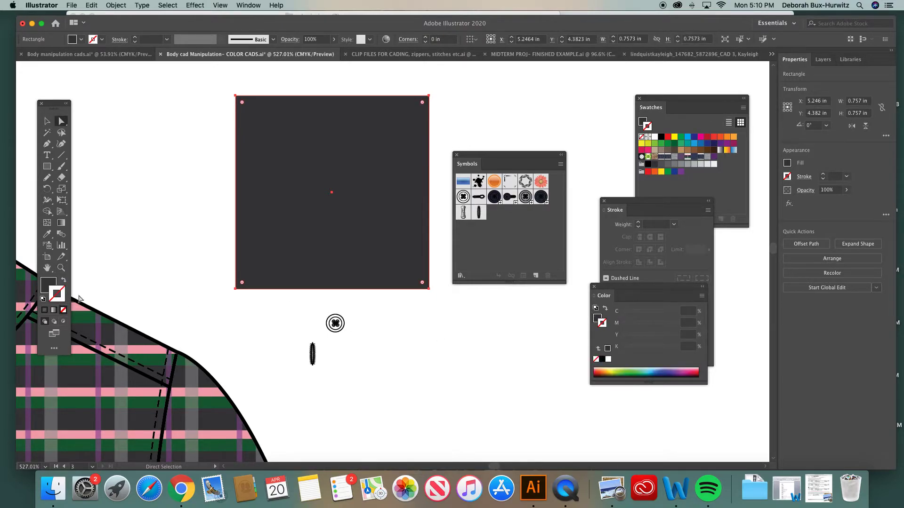
click(601, 360)
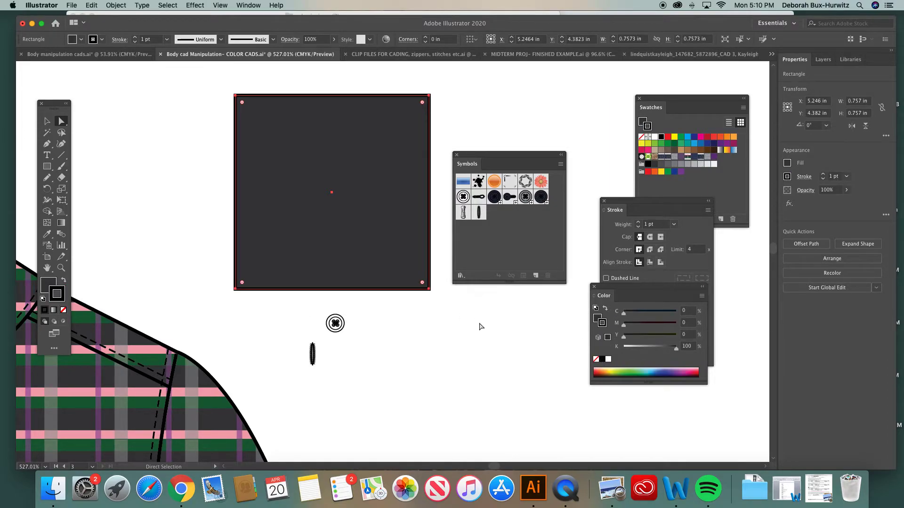
click(382, 329)
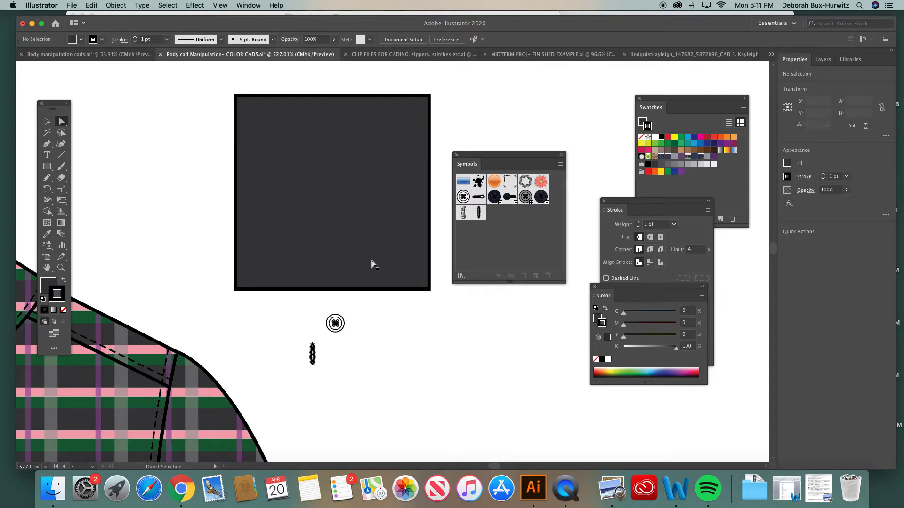
- Select the loose button's outer and inner circles and apply the charcoal square's fill and black stroke to them with the Eyedropper
click(61, 268)
drag(273, 271, 492, 398)
click(61, 121)
click(252, 203)
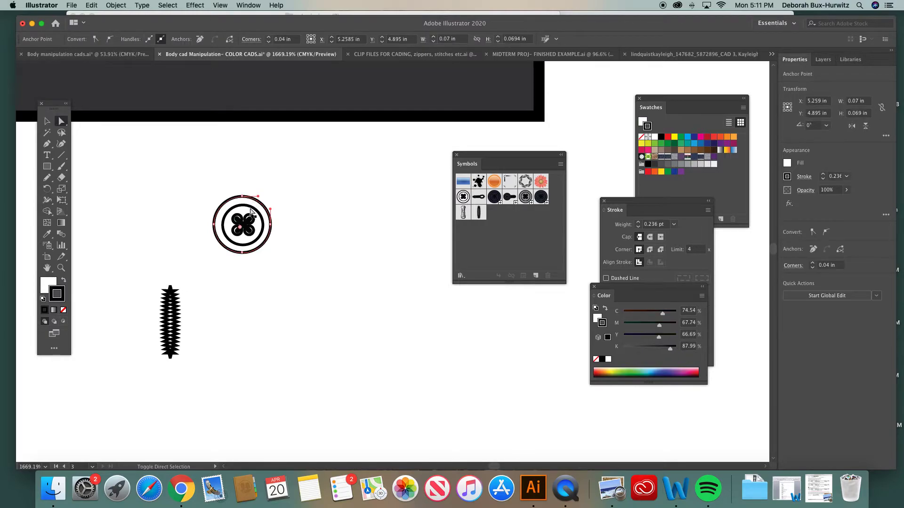
shift+click(252, 210)
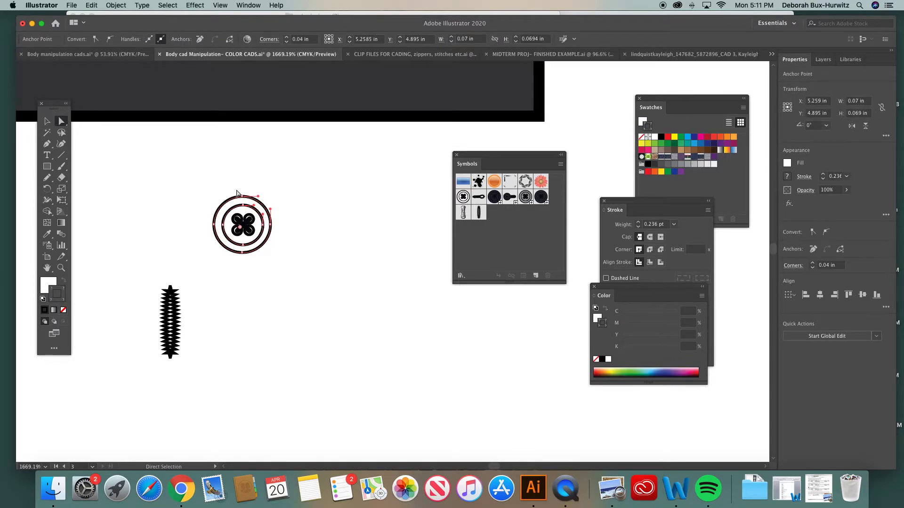
click(44, 286)
click(47, 234)
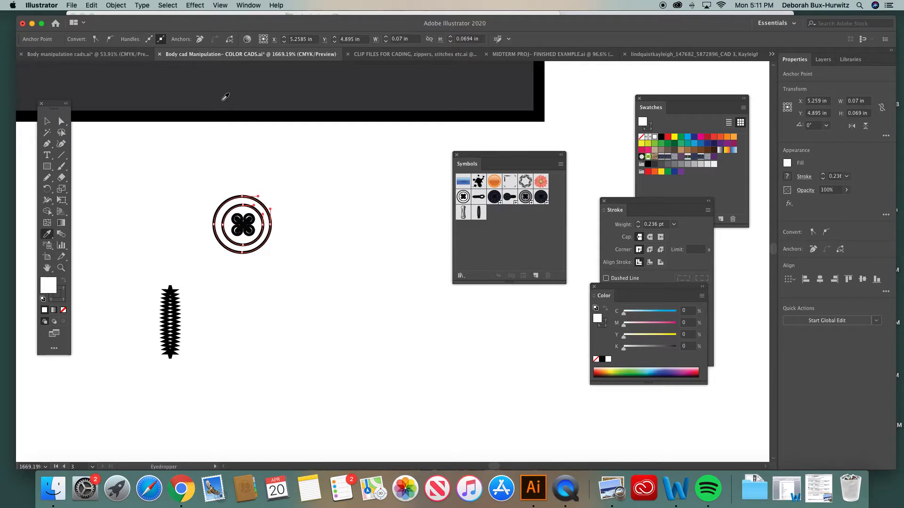
click(269, 86)
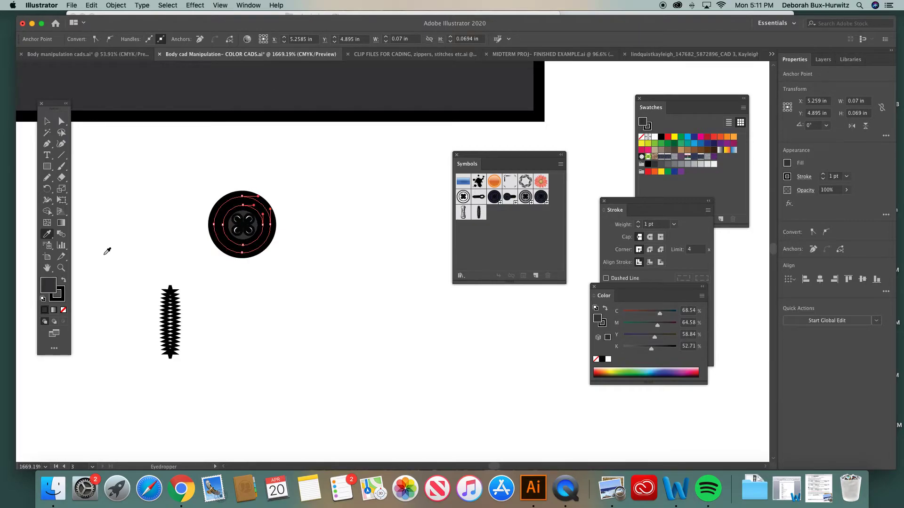
click(60, 296)
click(61, 121)
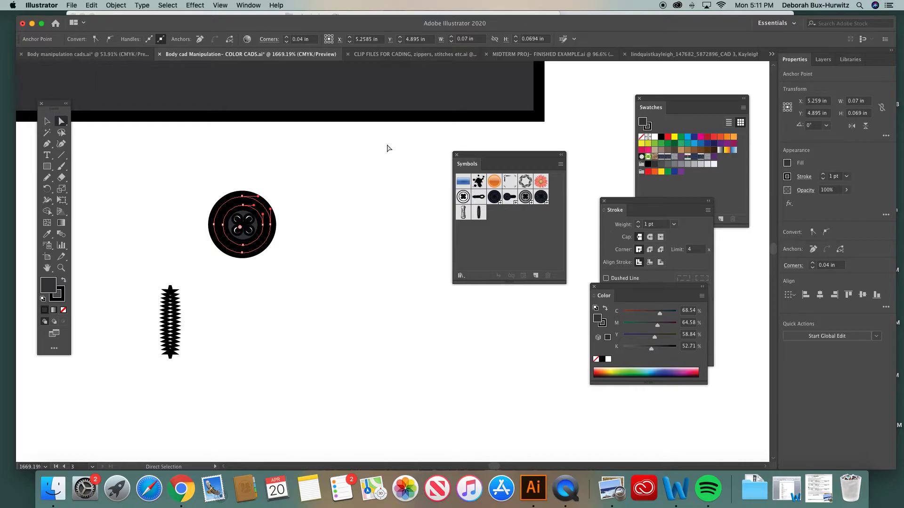
- Set the stroke weight of the button's two circles to 0.25 pt and deselect them
click(254, 6)
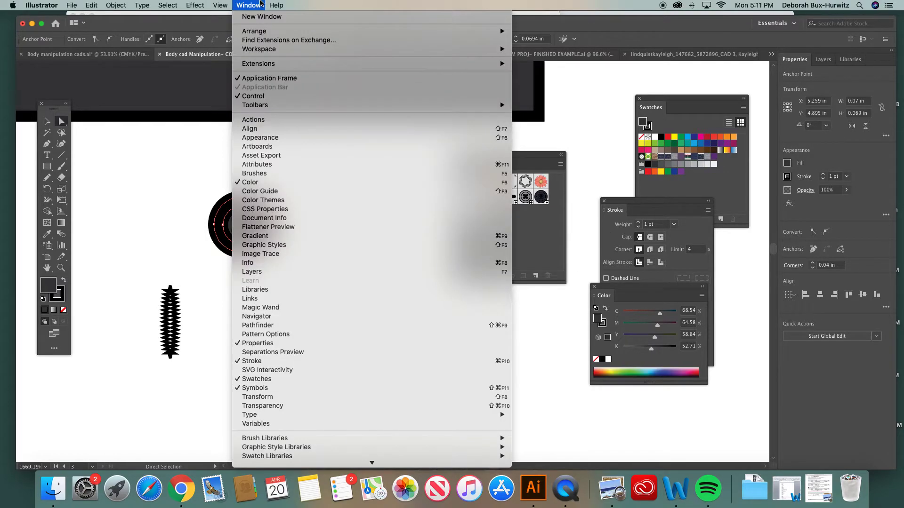
click(261, 4)
drag(619, 202, 340, 193)
click(391, 215)
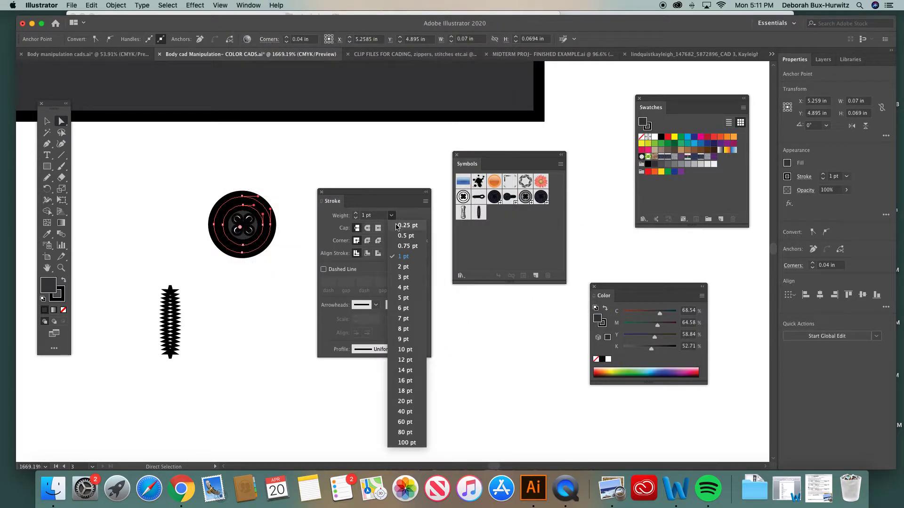
click(397, 228)
click(297, 193)
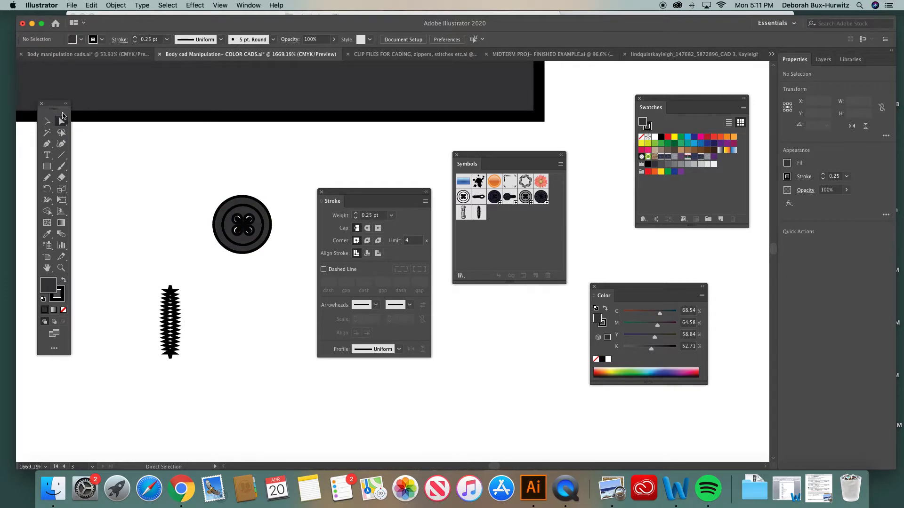
- Select all parts of the charcoal button and group them
click(47, 121)
drag(188, 182, 275, 257)
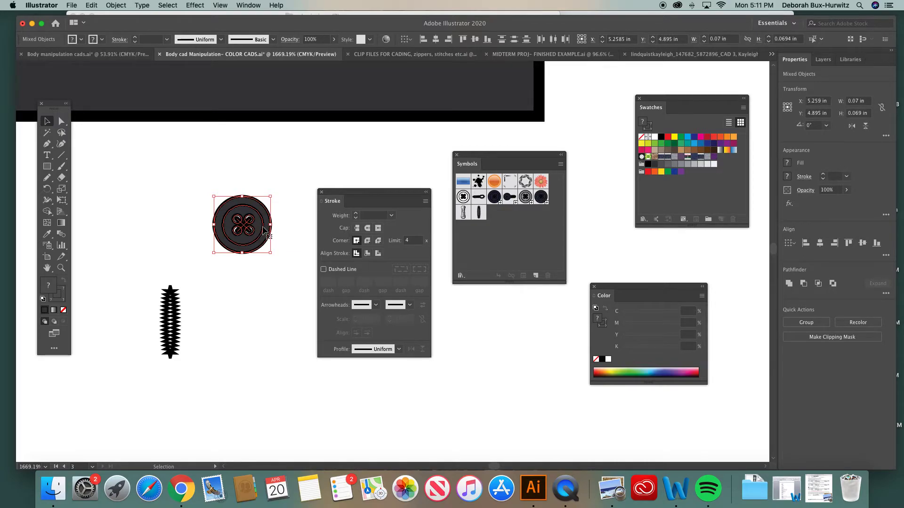
drag(356, 192, 529, 192)
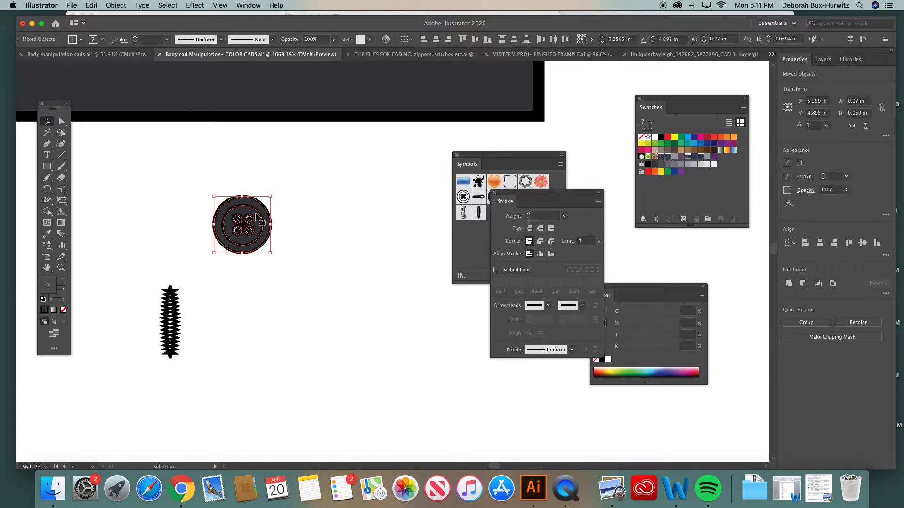
click(329, 194)
drag(201, 192, 298, 265)
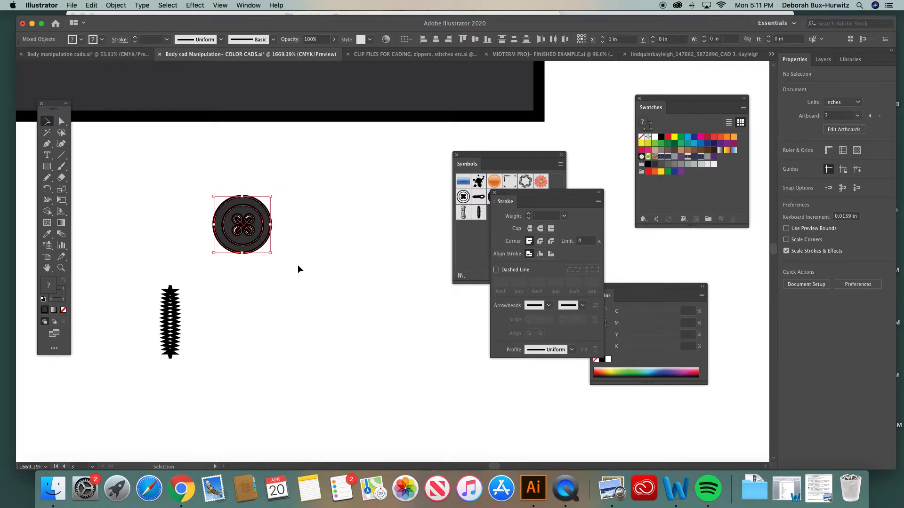
click(115, 5)
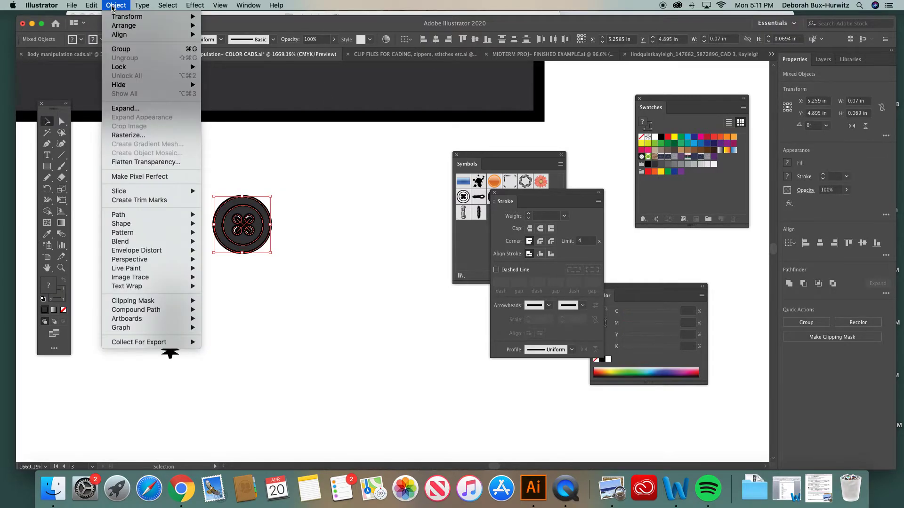
click(123, 49)
- Save the grouped charcoal button as a new dynamic symbol with the Graphic export type
drag(556, 194, 702, 177)
drag(480, 154, 337, 173)
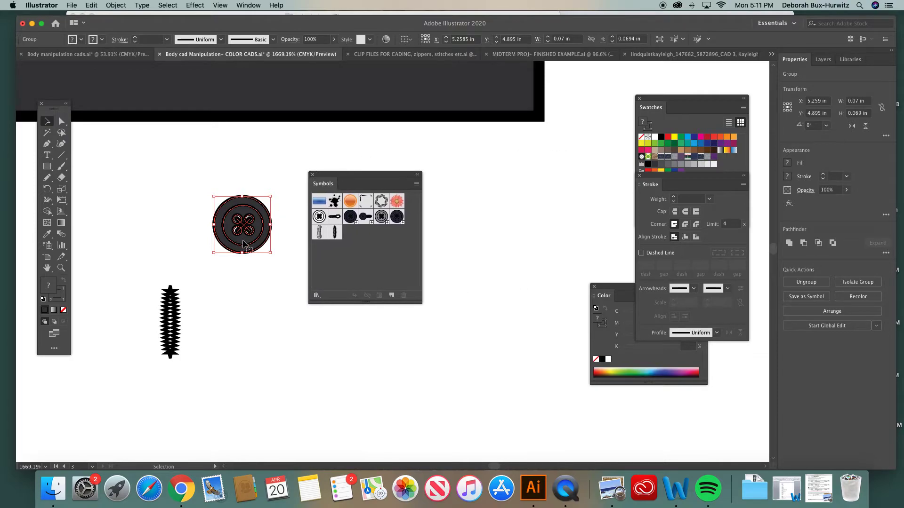
drag(244, 235, 370, 237)
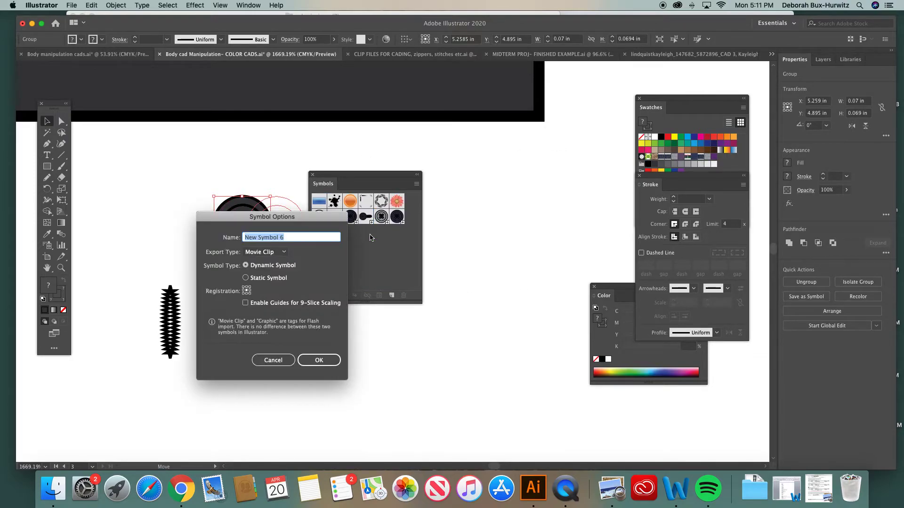
click(285, 254)
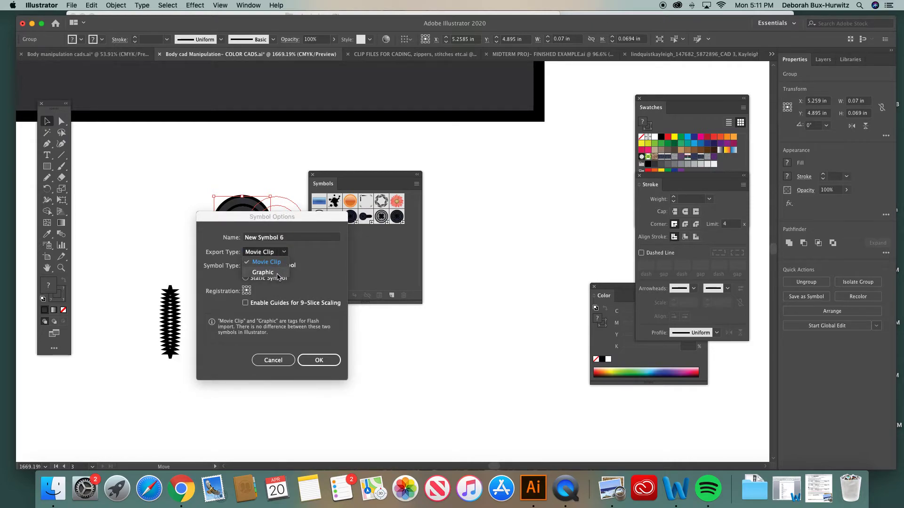
click(278, 274)
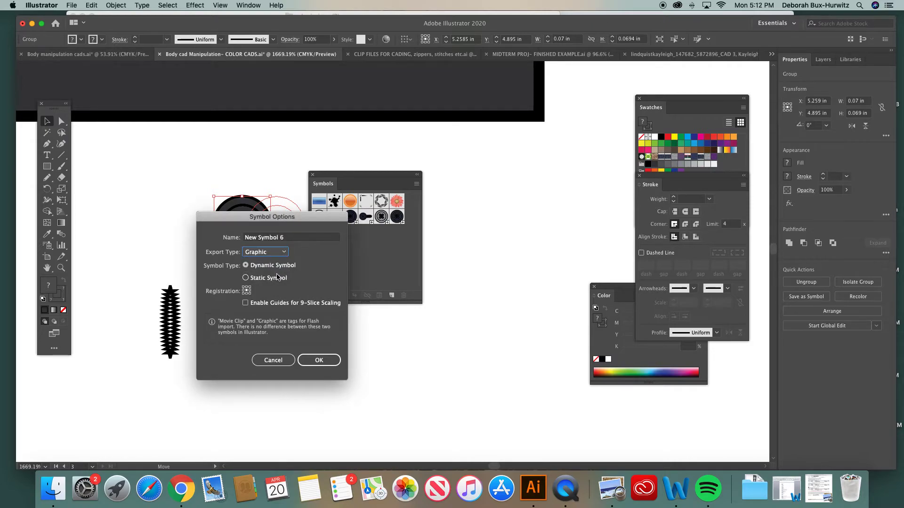
click(324, 364)
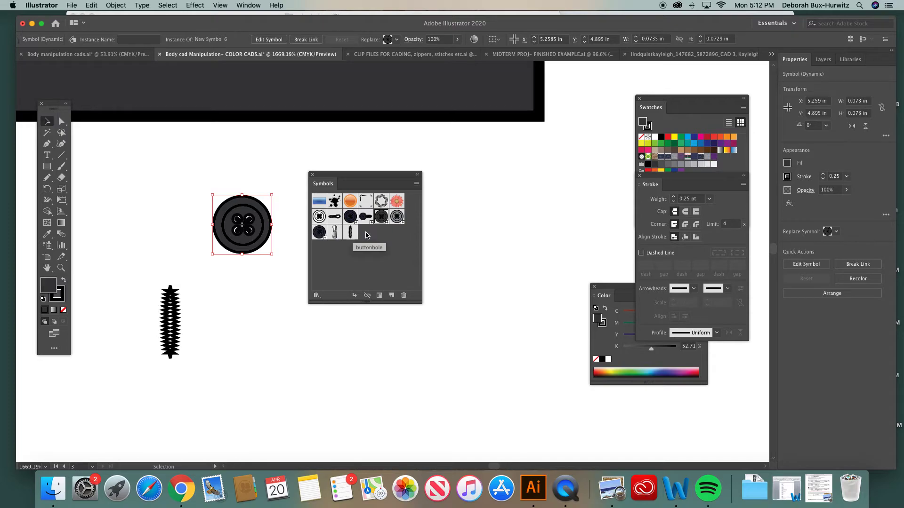
drag(444, 173, 456, 173)
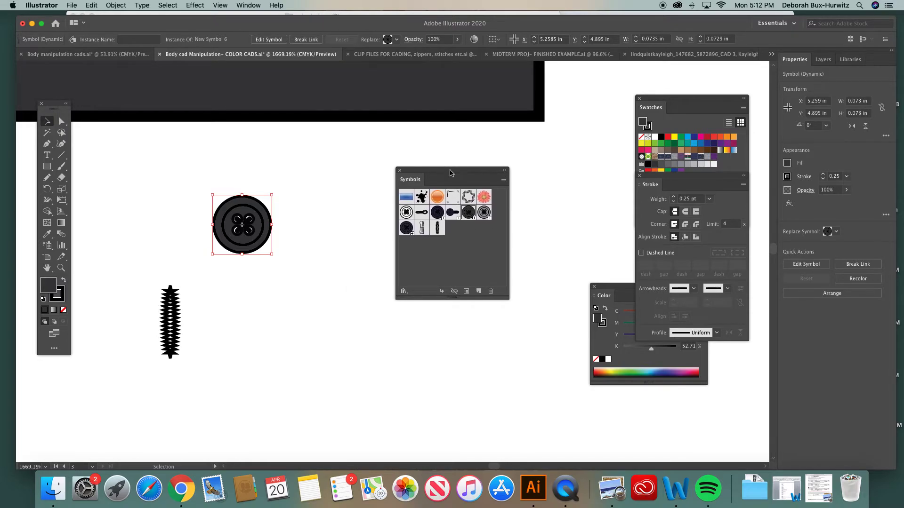
- Place the charcoal button over the upper end of the loose buttonhole, shift it slightly down, and deselect it
click(333, 232)
drag(241, 235, 188, 286)
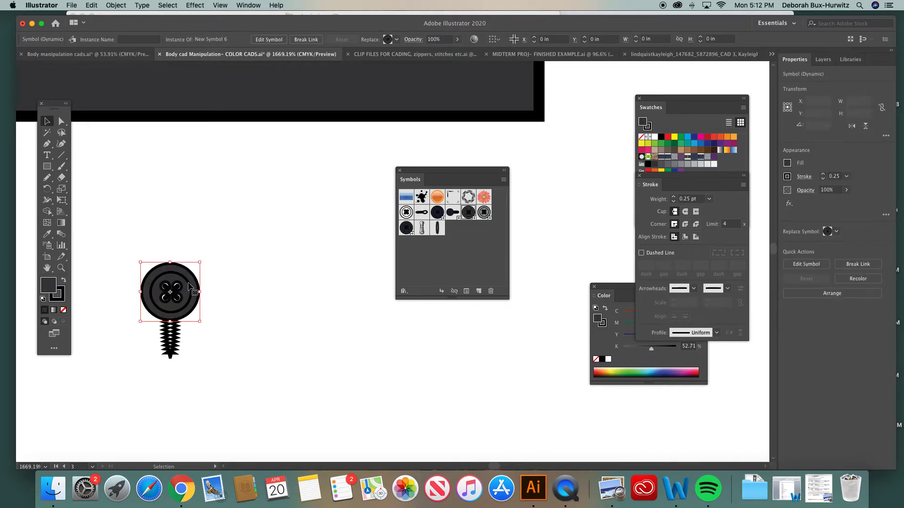
click(257, 278)
key(super+minus)
key(super+minus)
key(super+minus)
key(super+minus)
key(super+minus)
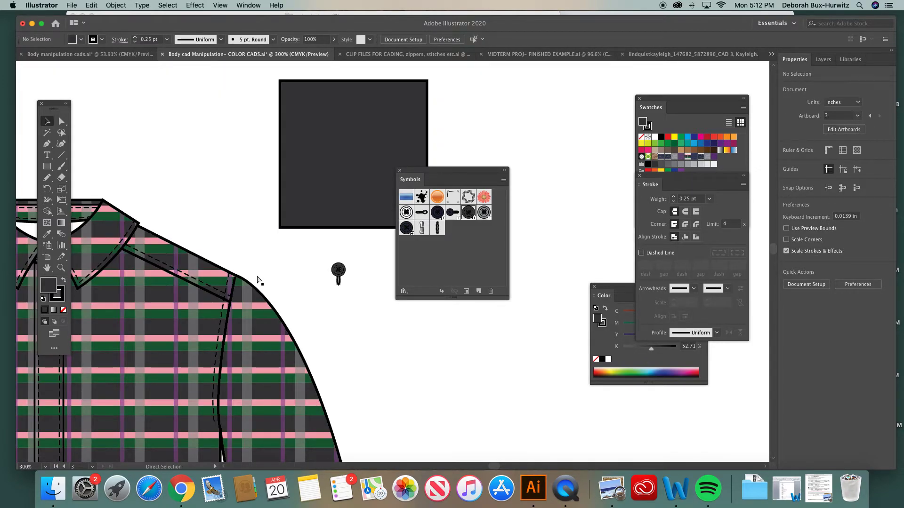
key(super+minus)
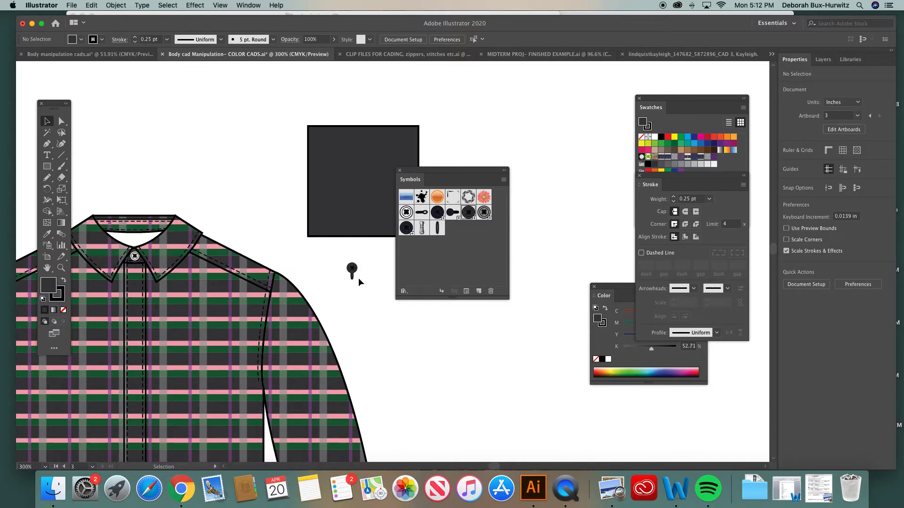
click(62, 268)
drag(333, 249, 405, 309)
click(47, 121)
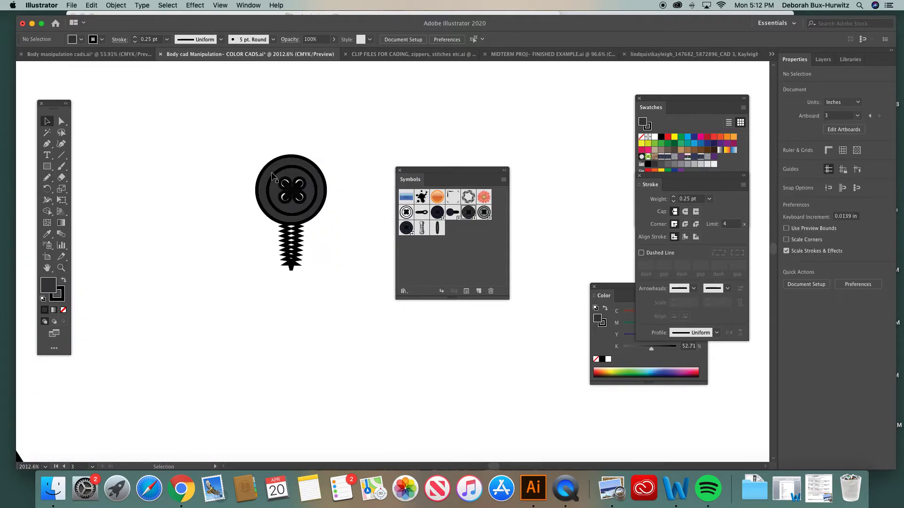
drag(291, 189, 291, 193)
click(305, 138)
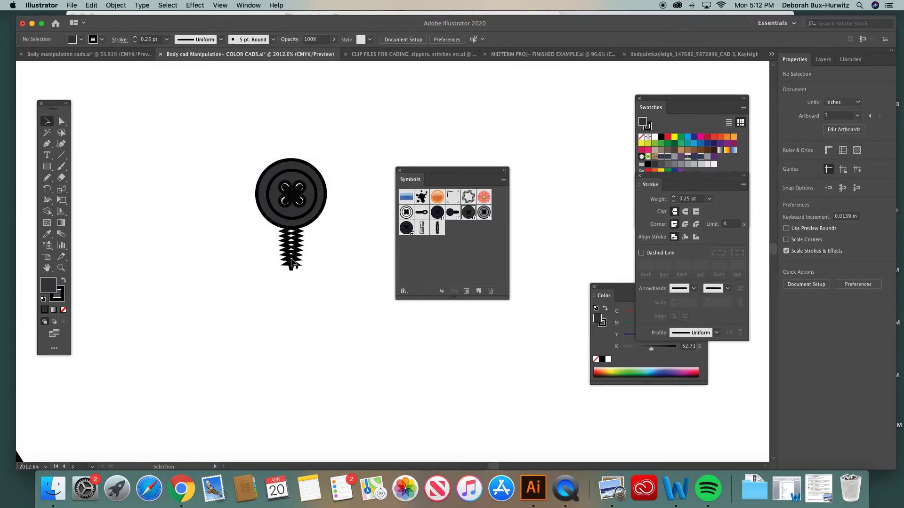
- Try to group the button with its buttonhole, undo the resize, and ungroup the pair
drag(425, 170, 469, 165)
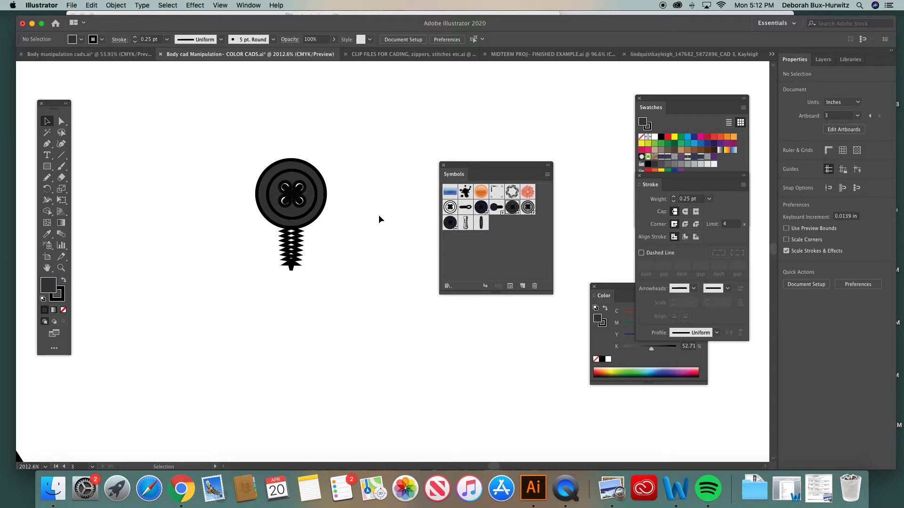
drag(235, 145, 358, 288)
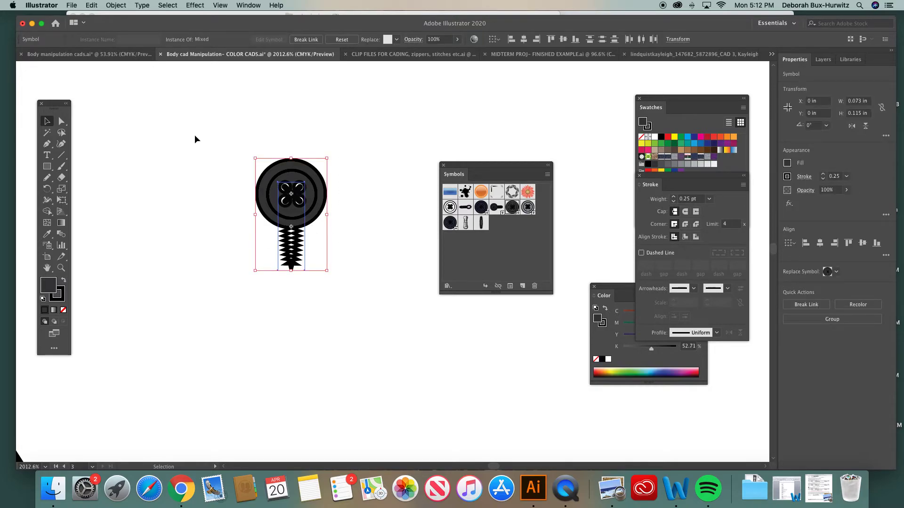
click(116, 5)
click(125, 51)
drag(328, 158, 324, 160)
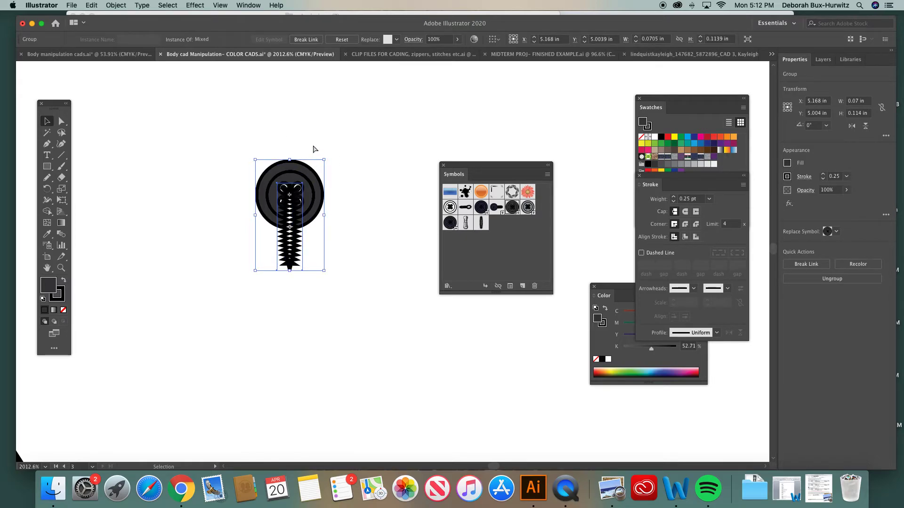
key(super+z)
click(364, 192)
click(297, 197)
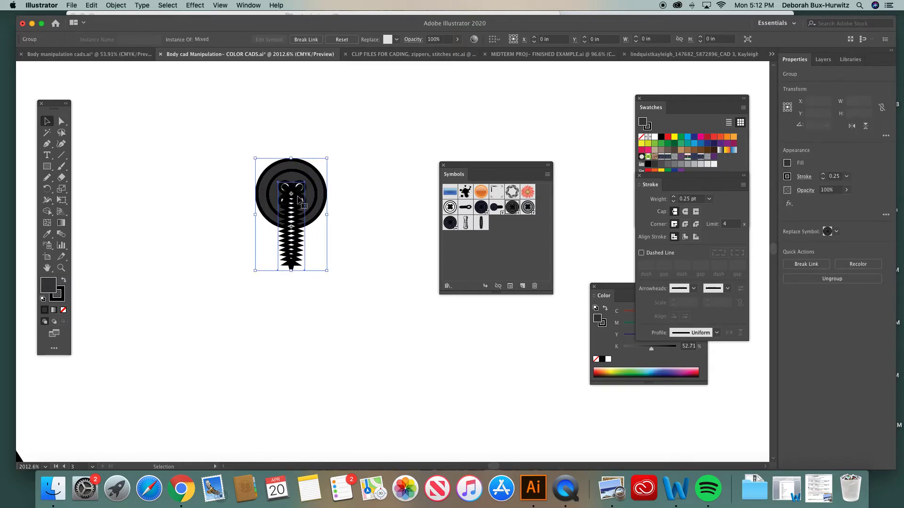
click(115, 5)
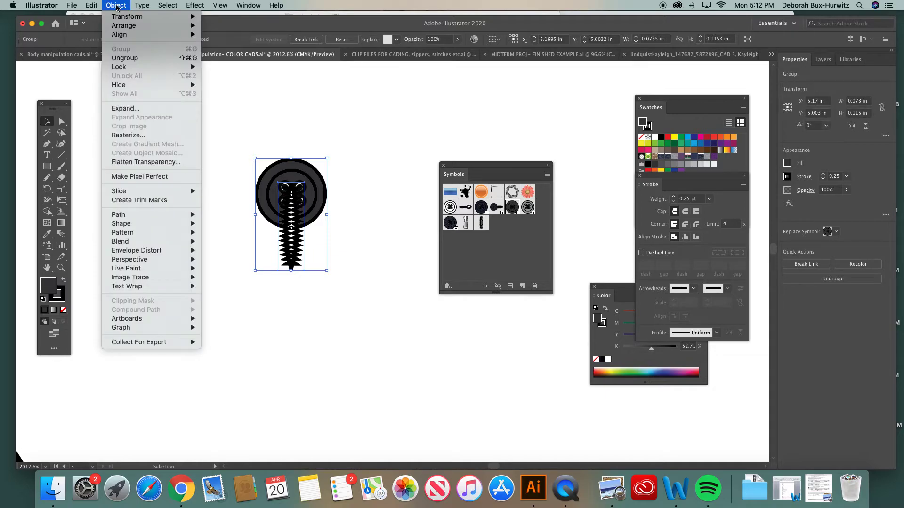
click(130, 59)
- Bring the charcoal button to the front of its buttonhole and deselect it
click(334, 140)
click(306, 170)
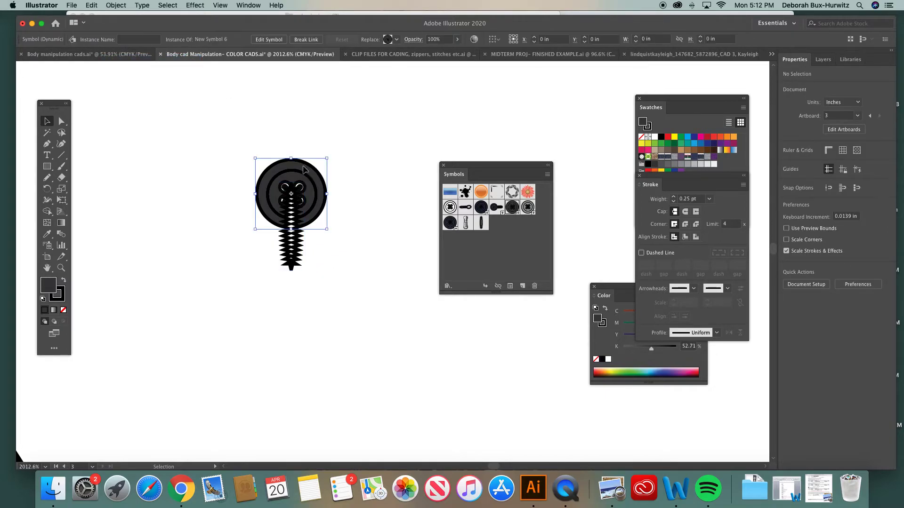
click(123, 5)
mouse_move(126, 27)
click(222, 26)
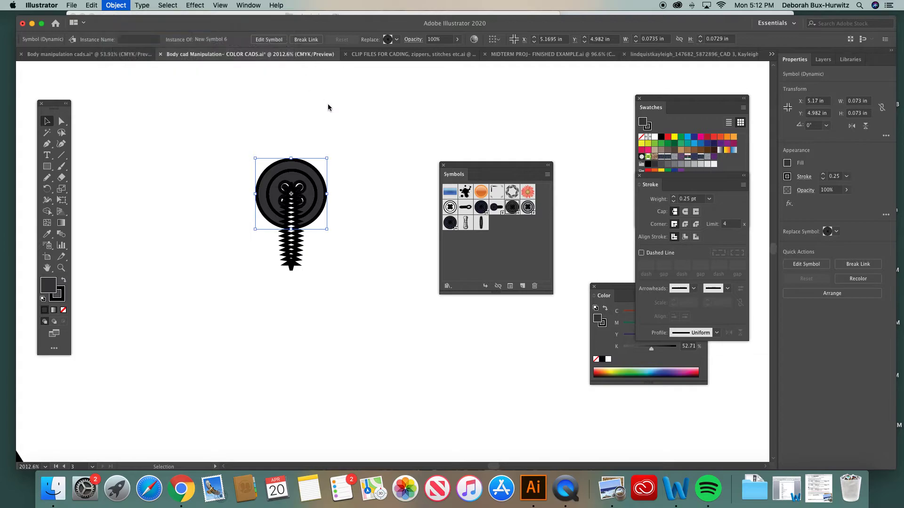
click(335, 112)
- Group the charcoal button together with its buttonhole and deselect the group
drag(249, 159, 367, 295)
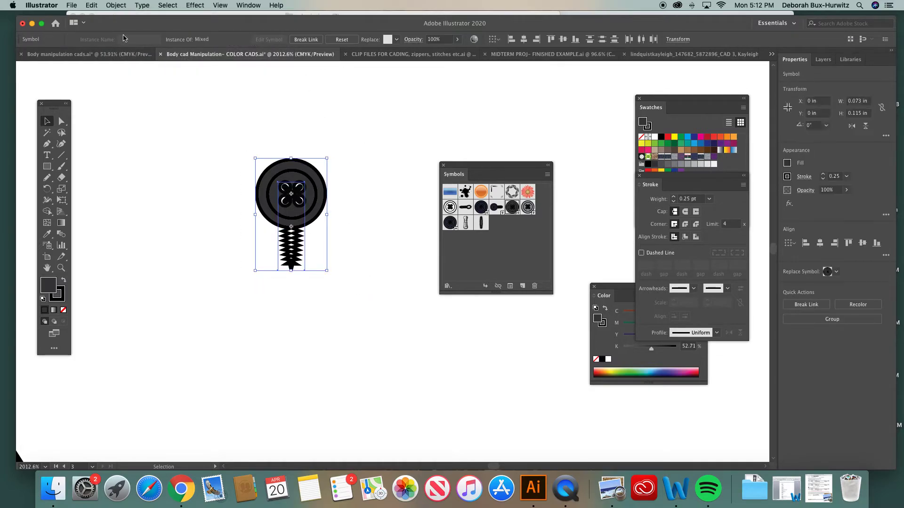
click(116, 5)
click(121, 49)
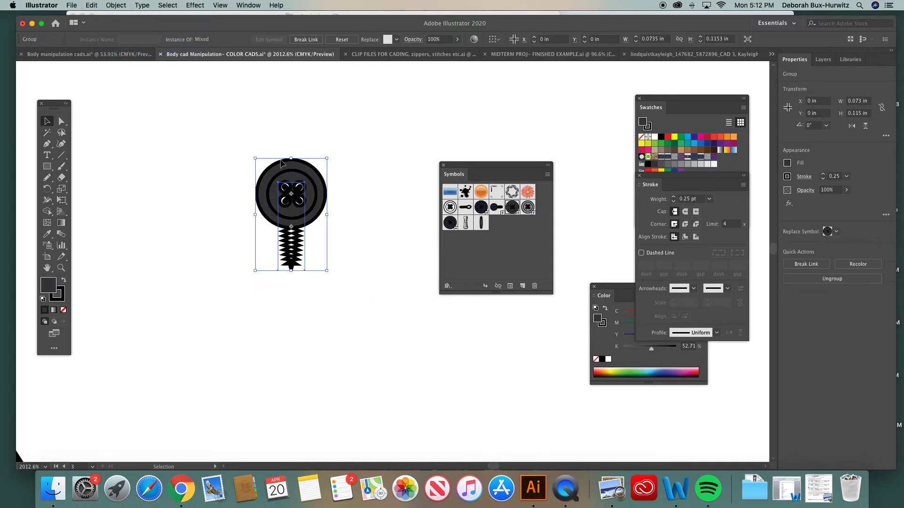
click(287, 134)
- Delete the white button at the shirt's collar and put a copy of the charcoal button group there, rotated 90° so the buttonhole is horizontal
key(super+minus)
key(super+minus)
key(super+minus)
key(super+minus)
key(super+minus)
key(super+minus)
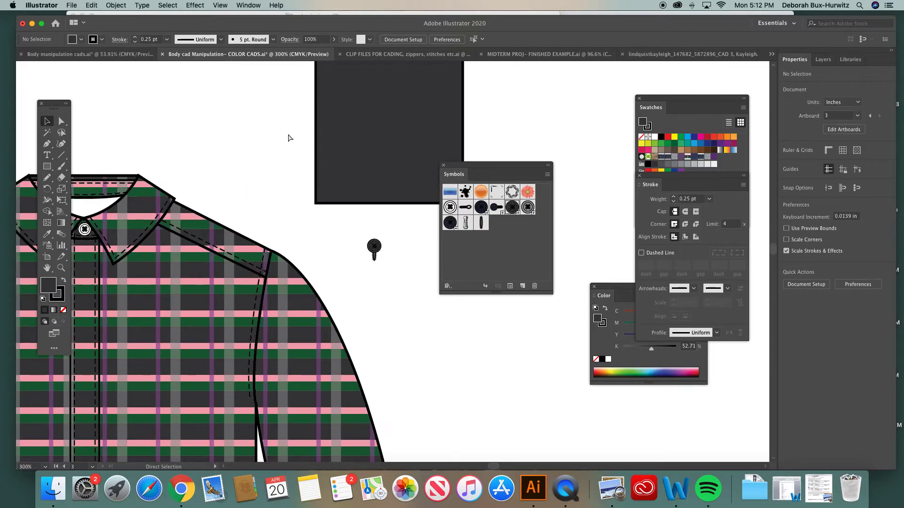
scroll(356, 273, down, 4)
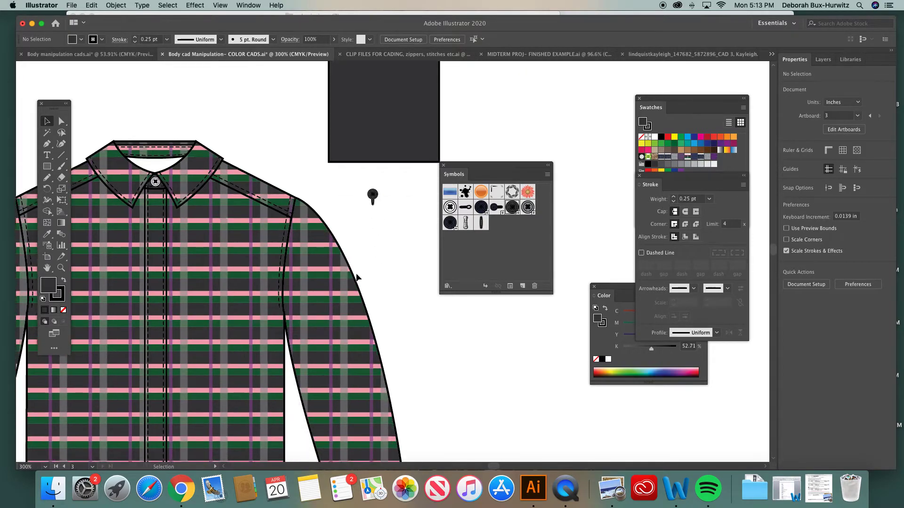
click(156, 164)
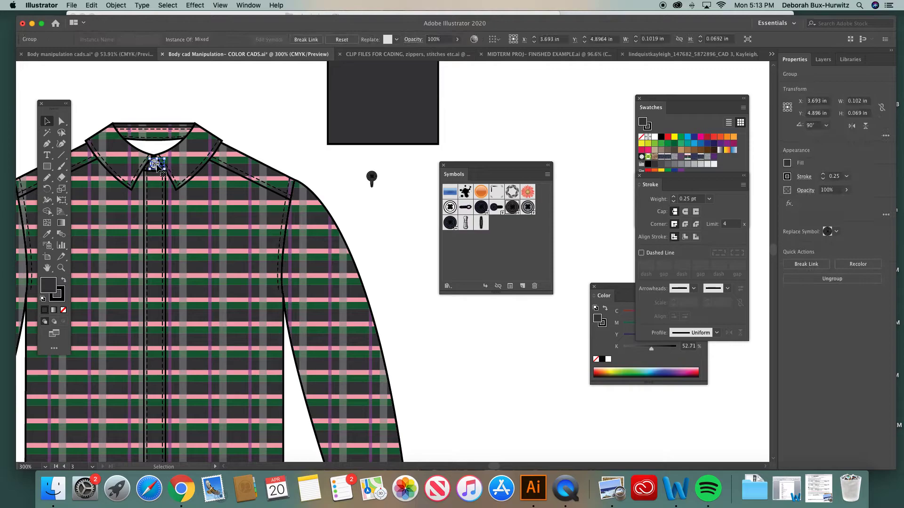
click(372, 178)
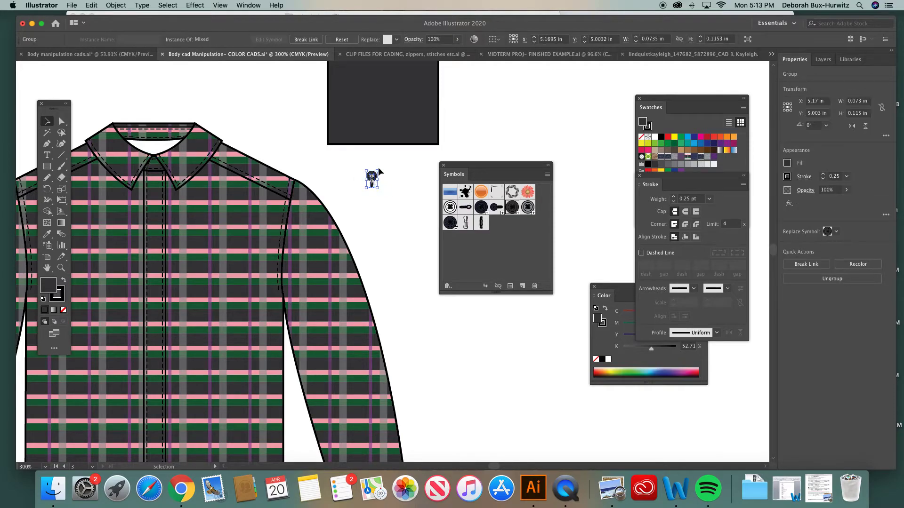
drag(379, 171, 154, 166)
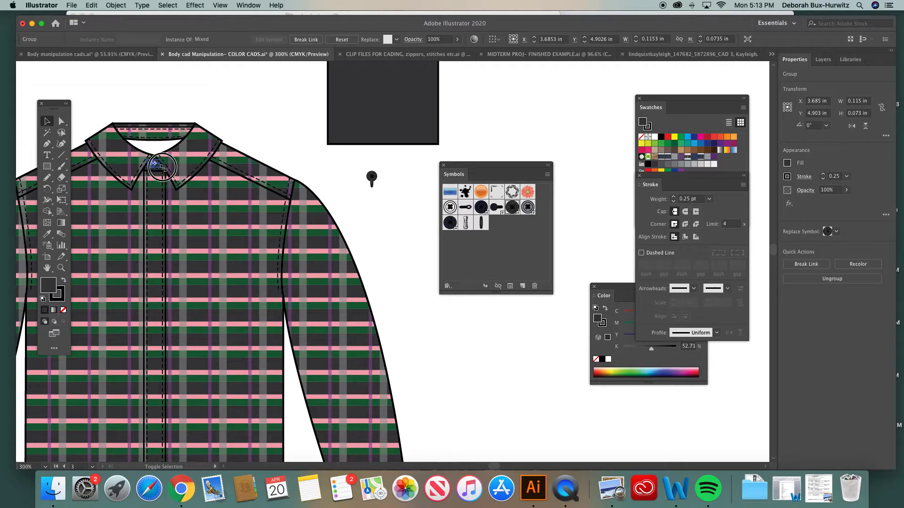
- Scale the collar's charcoal button group down to about 0.084 × 0.053 in, position it on the collar band, and check the fit
drag(152, 164, 153, 163)
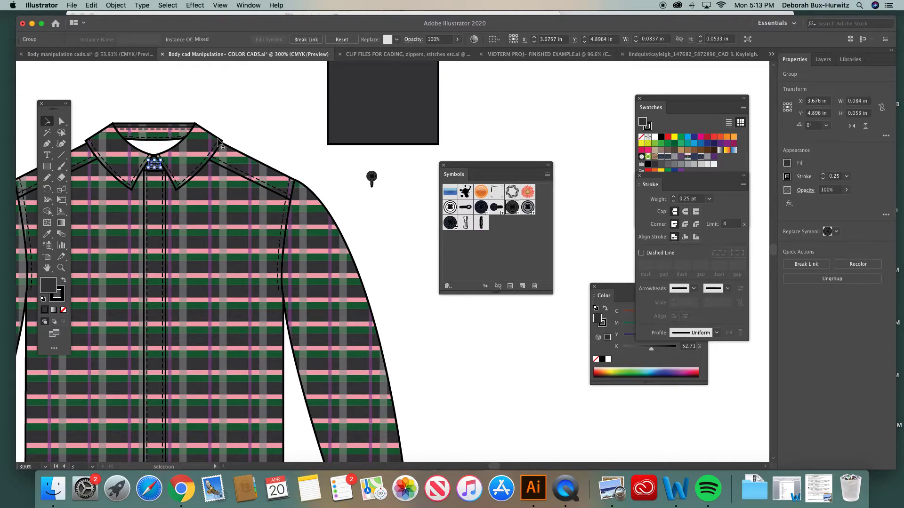
click(245, 135)
click(61, 267)
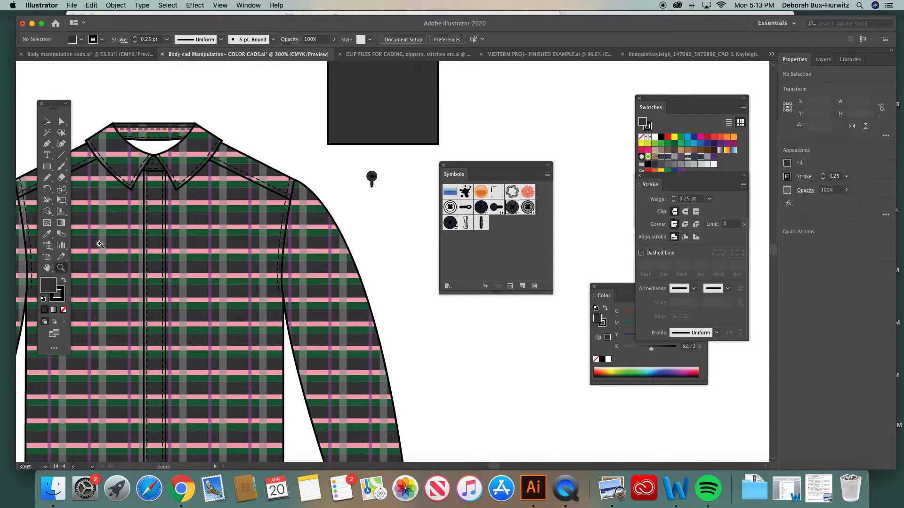
drag(145, 141, 252, 235)
click(47, 121)
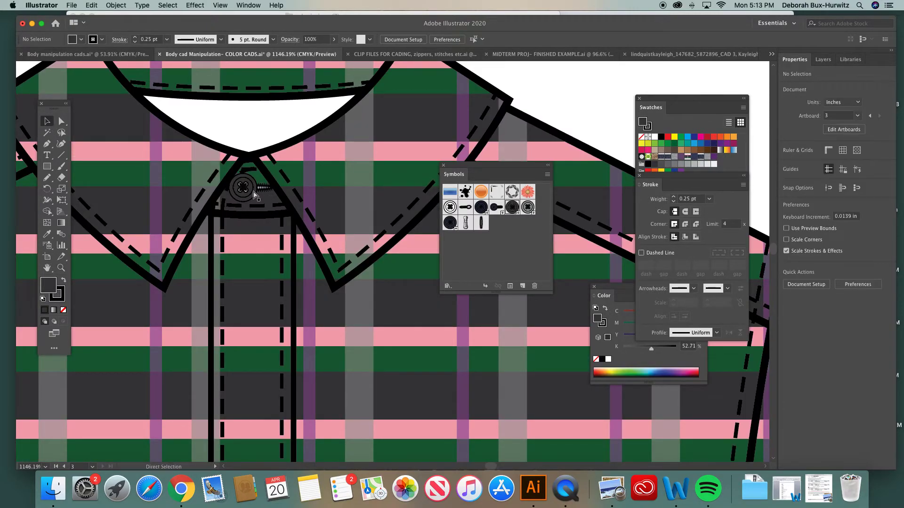
key(super+minus)
key(super+minus)
key(super+minus)
key(super+minus)
- Put away the symbol collection and delete the remaining white button column from the shirt's front placket
drag(475, 168, 158, 145)
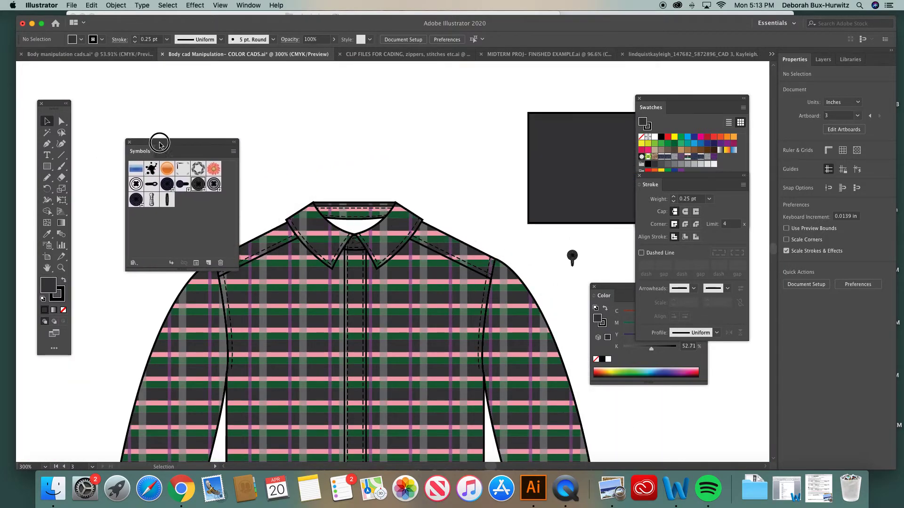
click(129, 143)
scroll(370, 282, down, 5)
scroll(370, 282, right, 4)
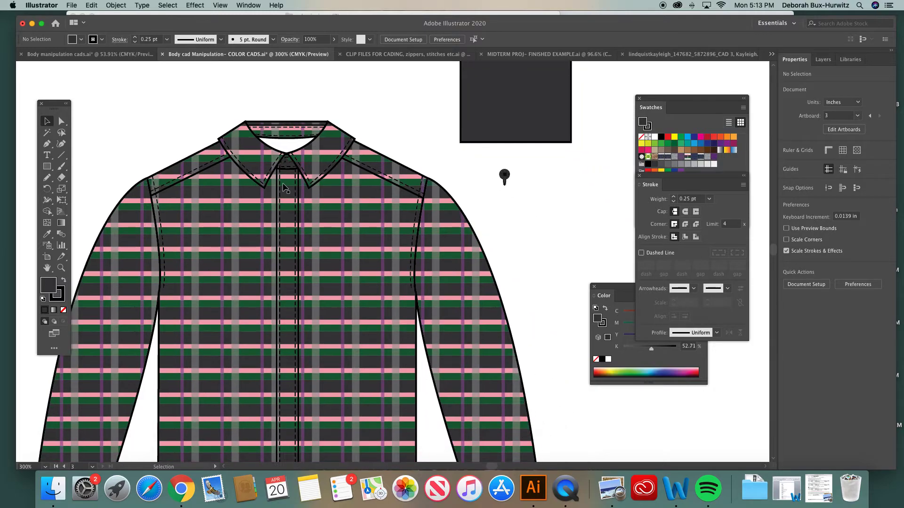
key(super+minus)
scroll(282, 414, down, 3)
scroll(282, 414, right, 1)
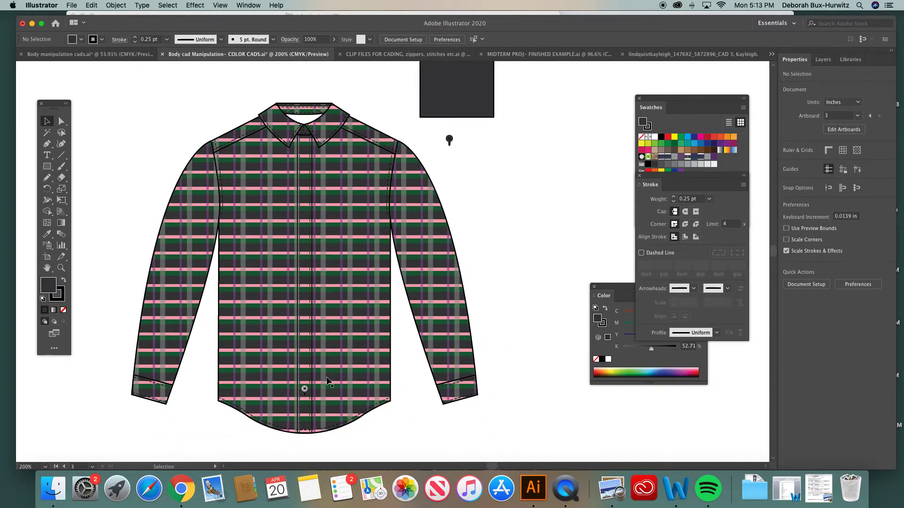
click(304, 389)
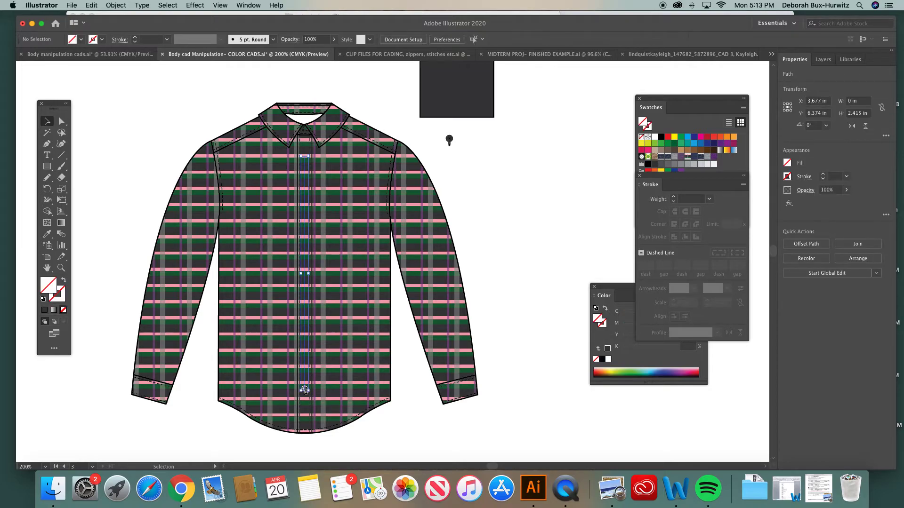
key(Delete)
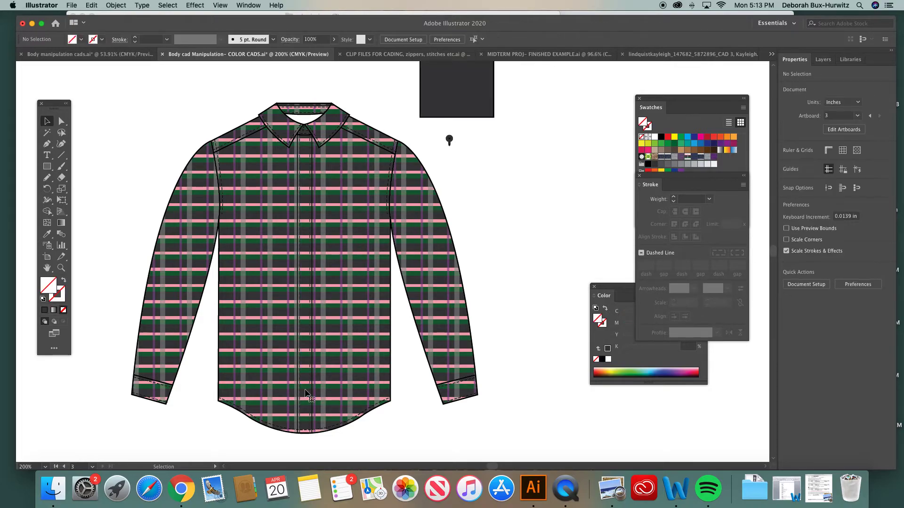
- Place the charcoal button group at the top of the front placket and a copy near its hem, then deselect
click(450, 140)
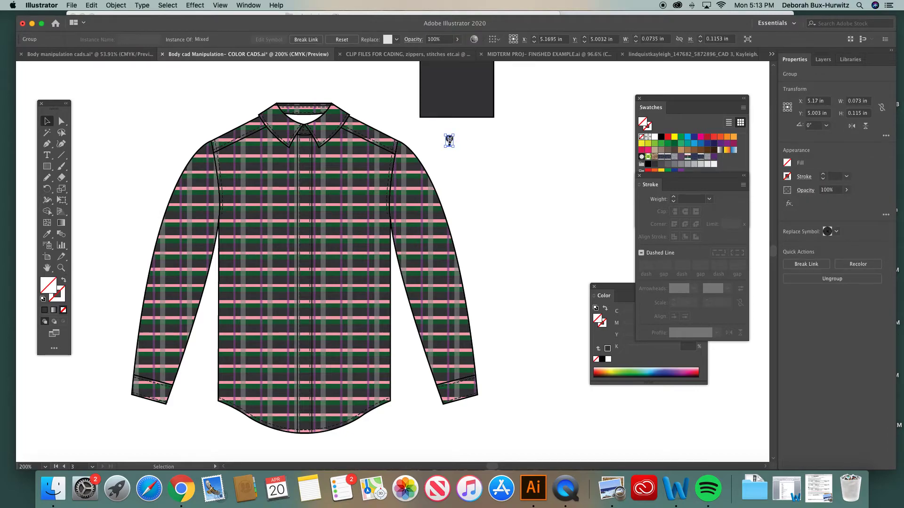
click(472, 139)
drag(450, 140, 304, 154)
key(a)
drag(304, 155, 393, 261)
drag(393, 262, 304, 395)
click(403, 350)
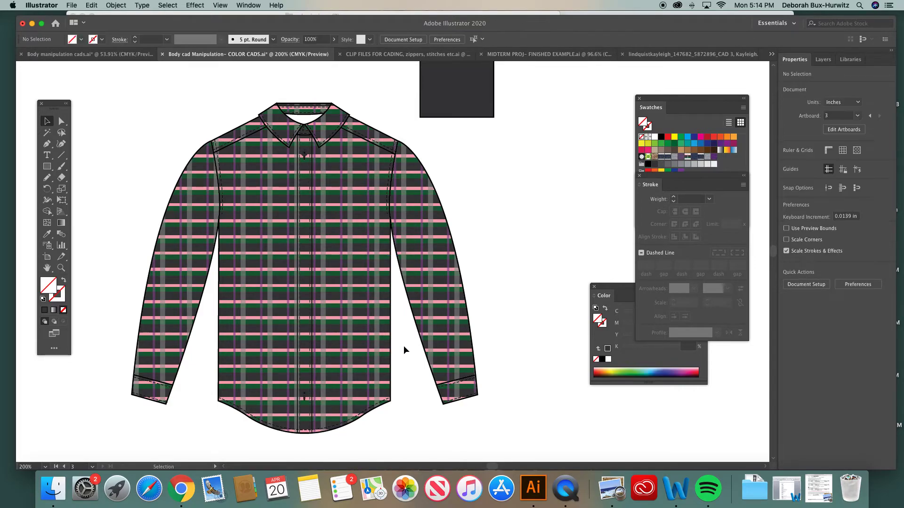
- Select both charcoal button groups on the placket and align them to each other's horizontal center
click(304, 395)
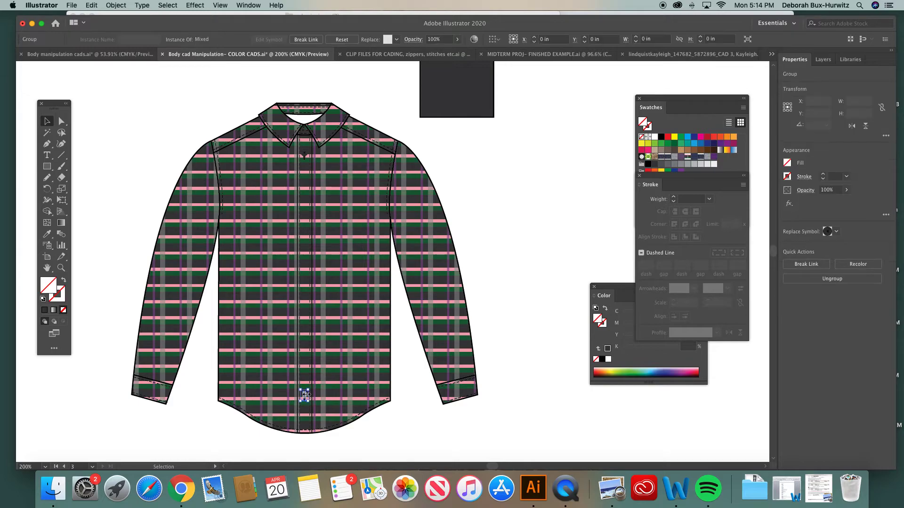
shift+click(305, 157)
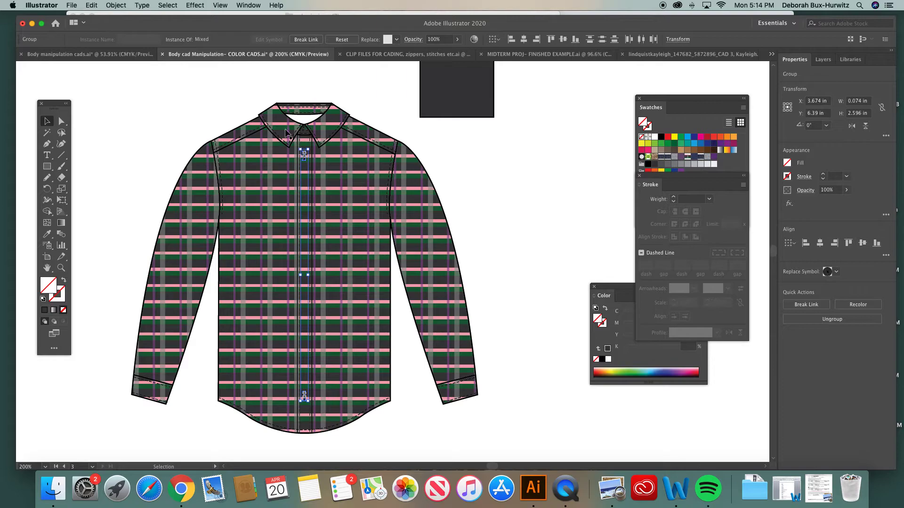
click(248, 5)
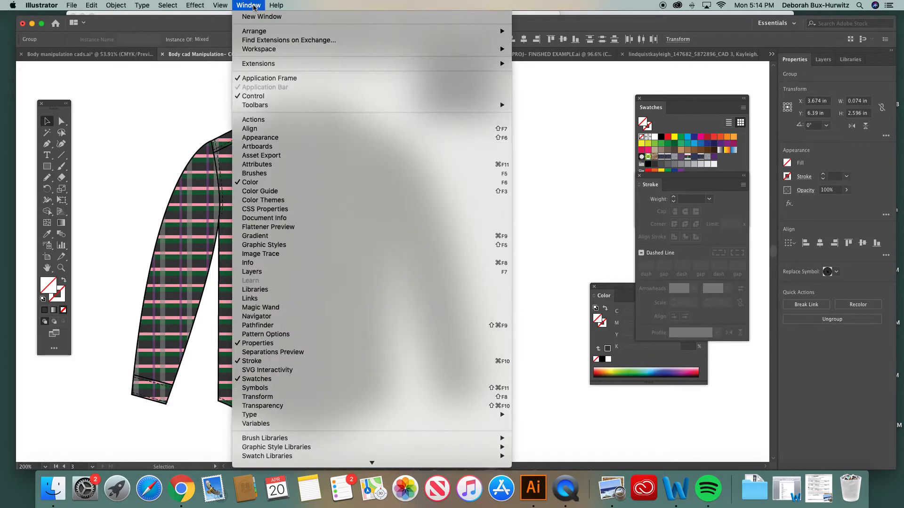
click(278, 128)
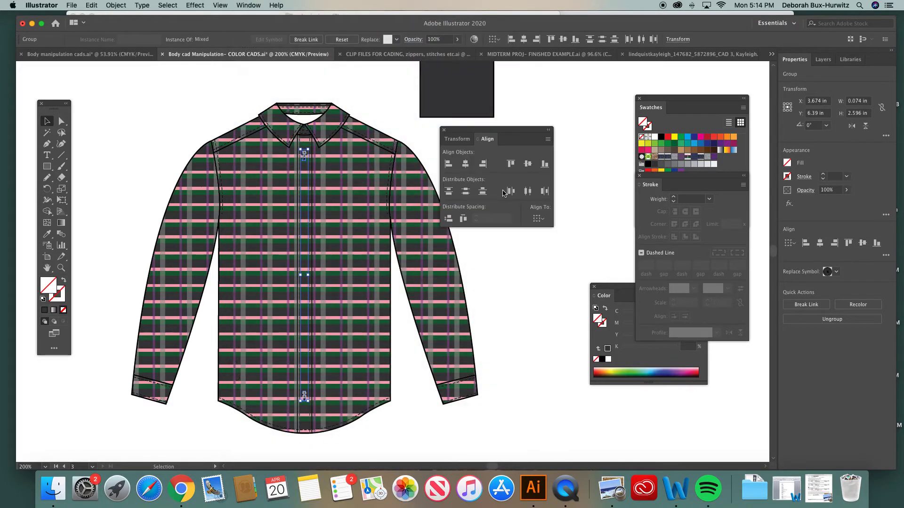
click(464, 169)
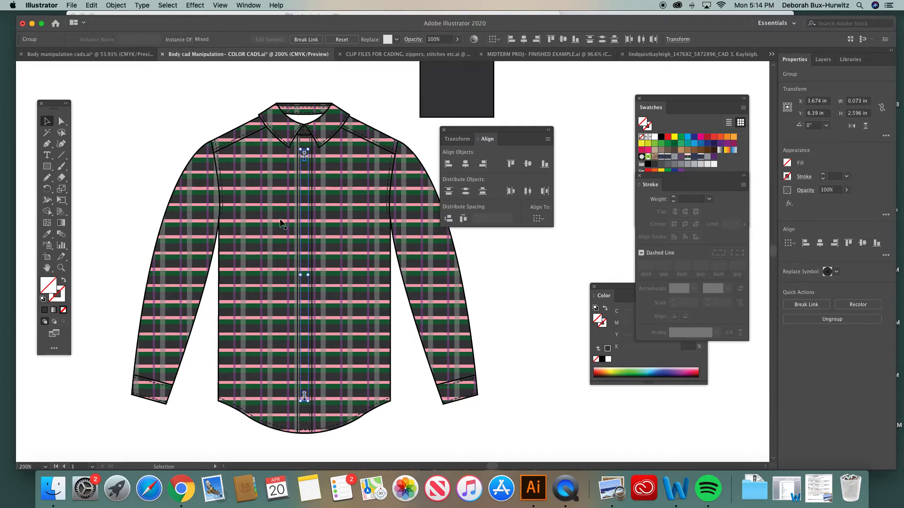
drag(459, 131, 527, 131)
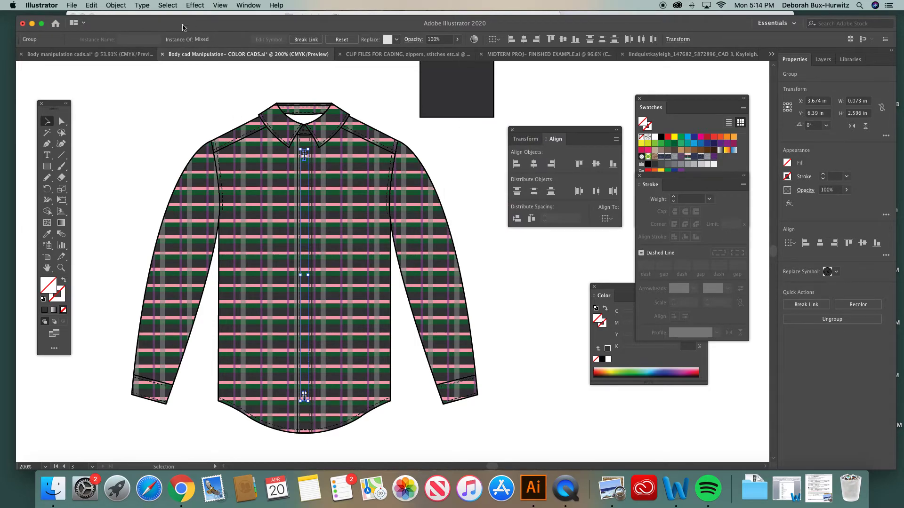
- Configure the blend options for the two button groups to Specified Steps spacing with 4 steps
click(117, 6)
mouse_move(141, 242)
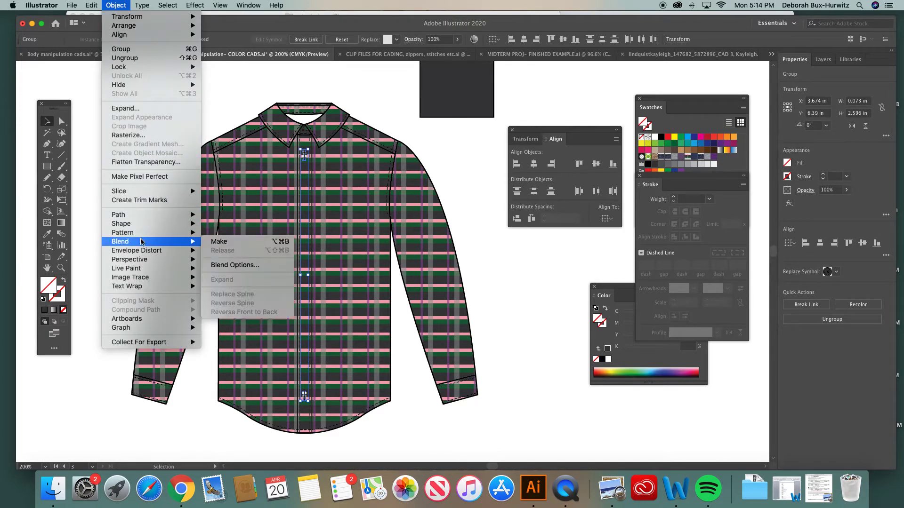
click(242, 266)
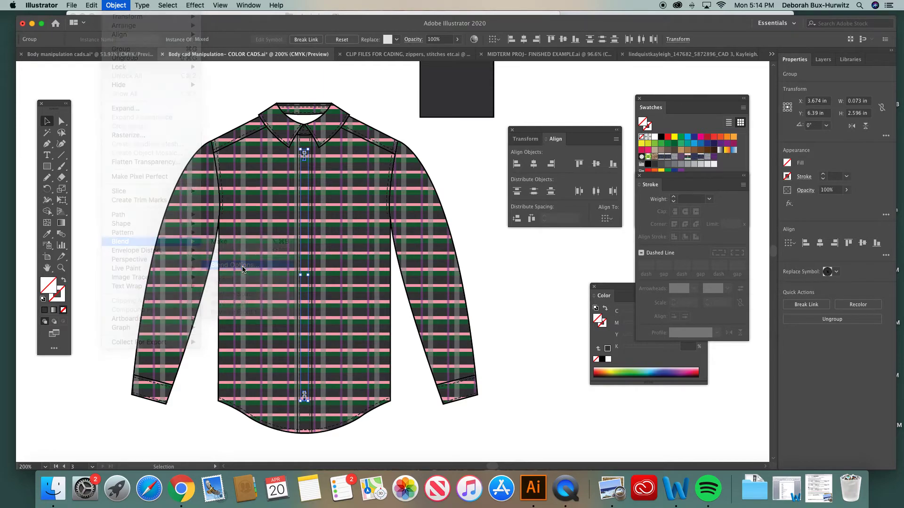
click(444, 266)
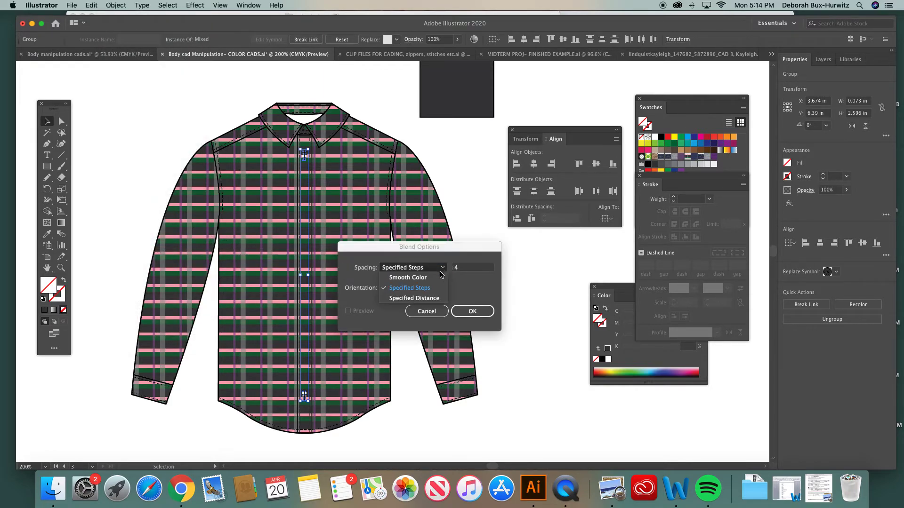
click(430, 275)
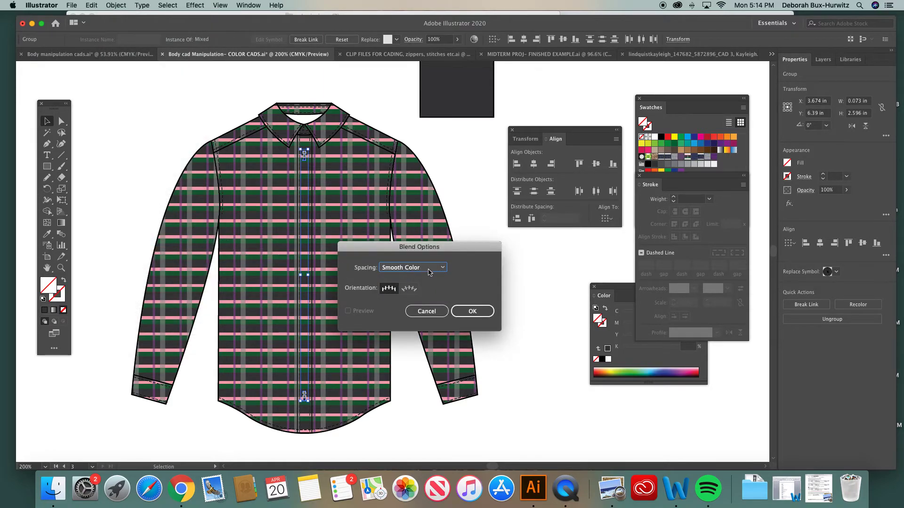
click(449, 269)
click(430, 286)
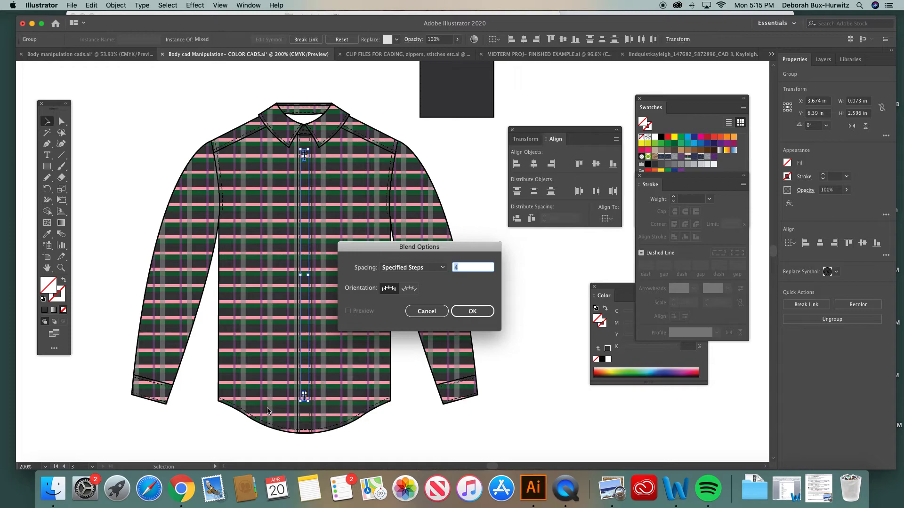
drag(375, 256, 426, 251)
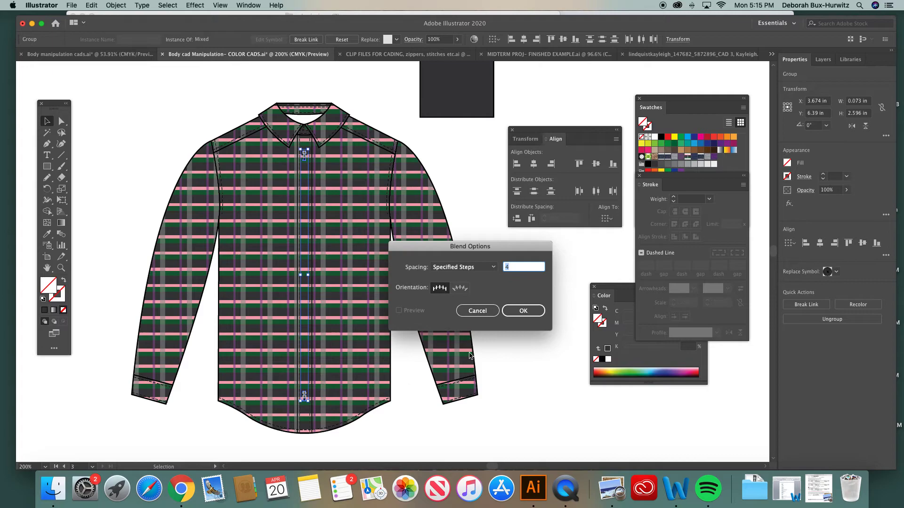
click(522, 311)
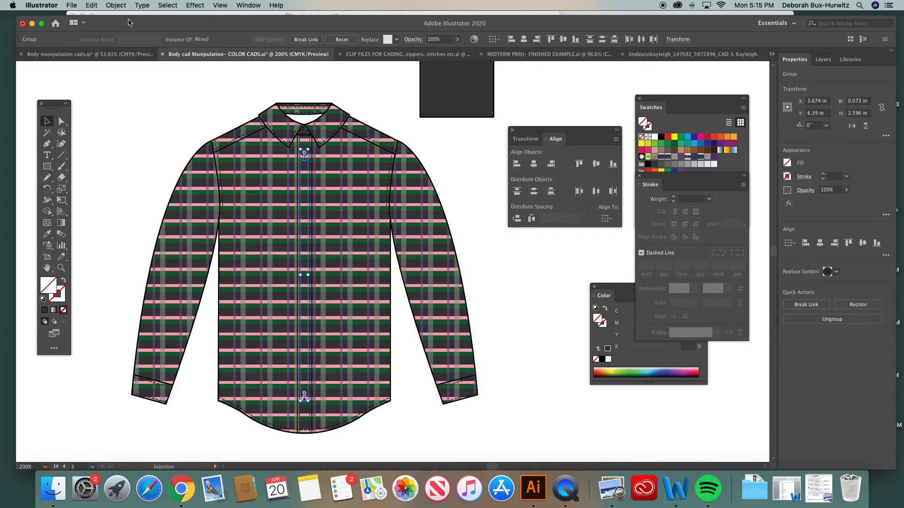
- Blend the top and bottom placket button groups into a full column of buttons and deselect it
click(116, 5)
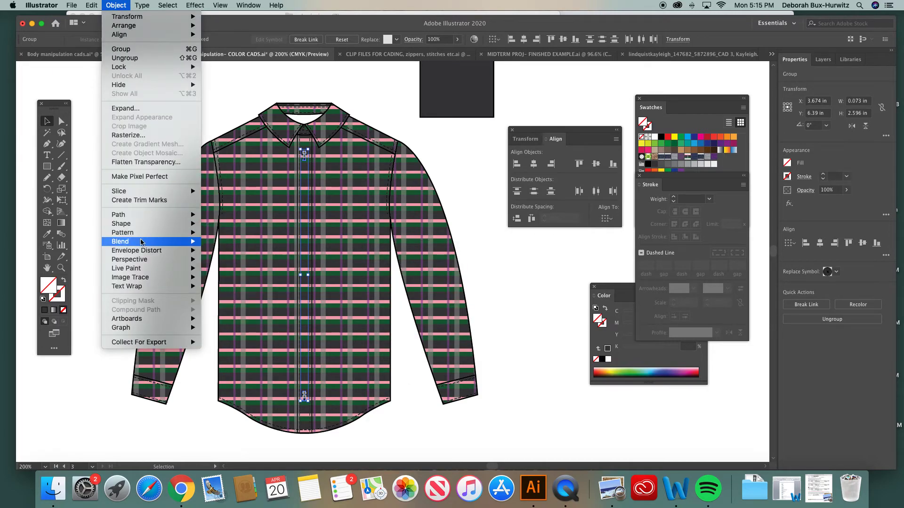
mouse_move(141, 241)
click(224, 242)
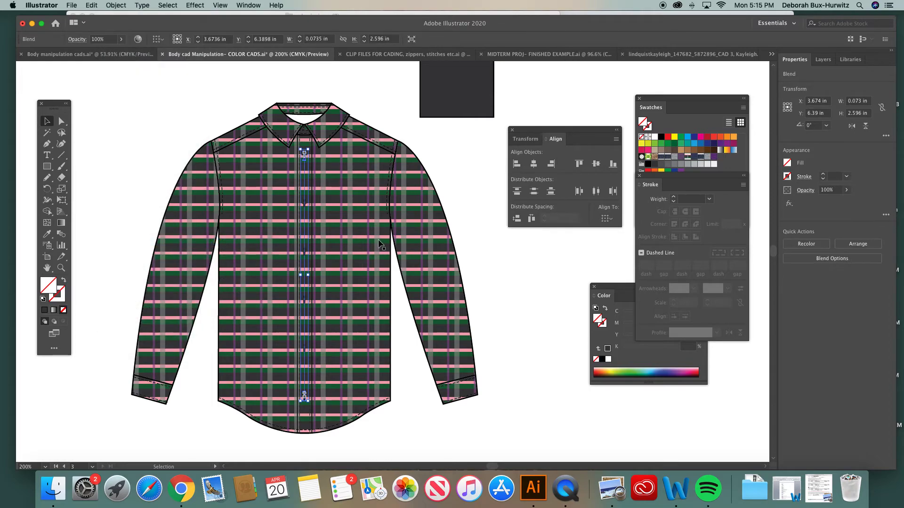
click(470, 207)
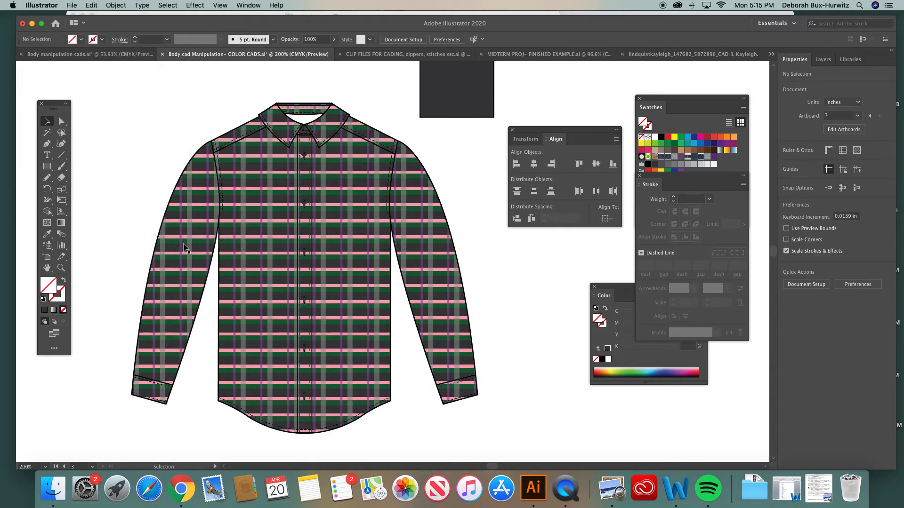
- Examine the blended buttons along the placket up close and in the whole shirt for spacing and appearance
click(61, 268)
drag(273, 133, 387, 259)
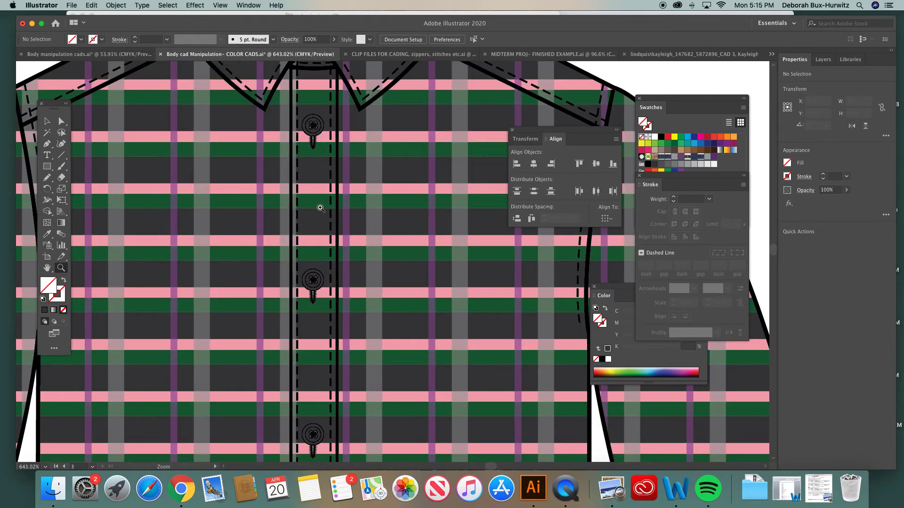
scroll(315, 395, down, 3)
scroll(306, 301, right, 1)
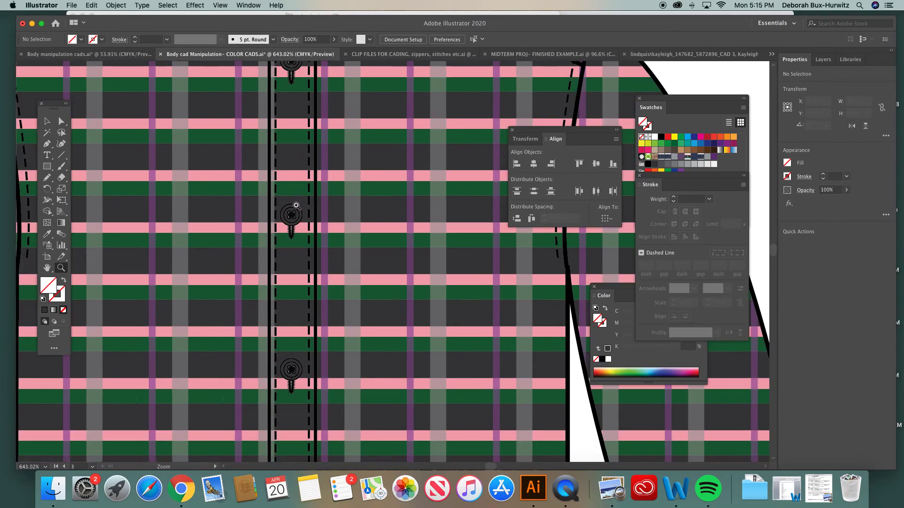
alt+click(304, 172)
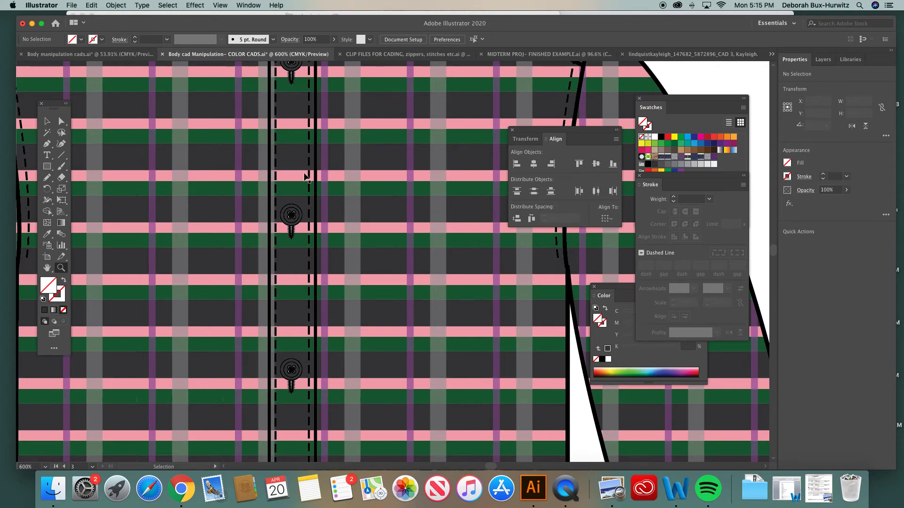
alt+click(304, 176)
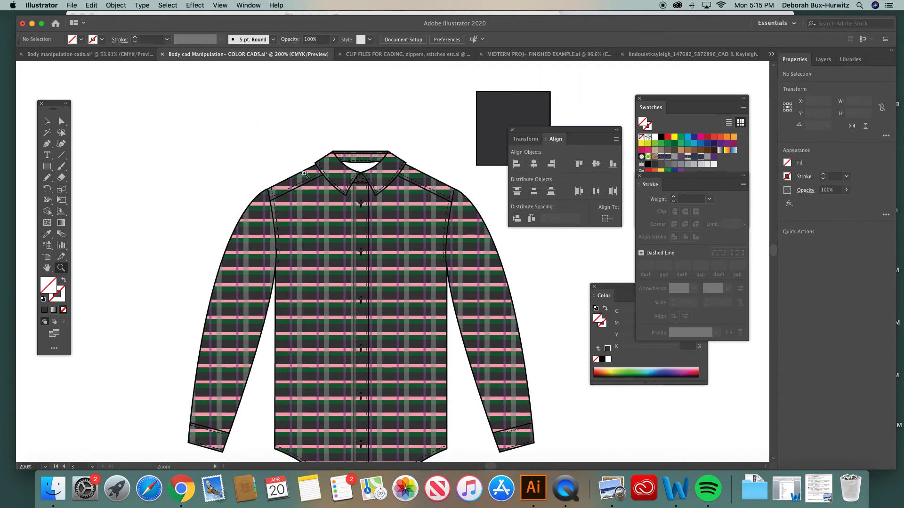
scroll(348, 256, down, 3)
scroll(348, 255, right, 2)
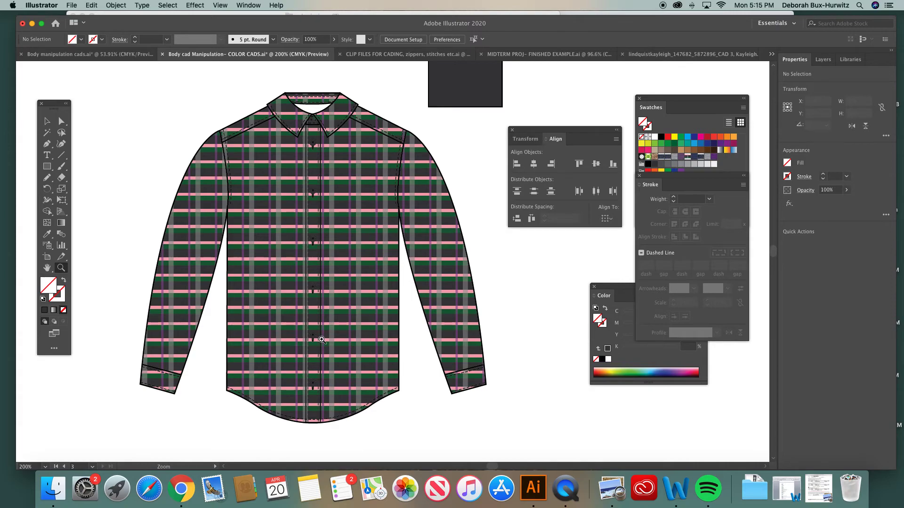
scroll(294, 270, up, 5)
scroll(294, 270, right, 2)
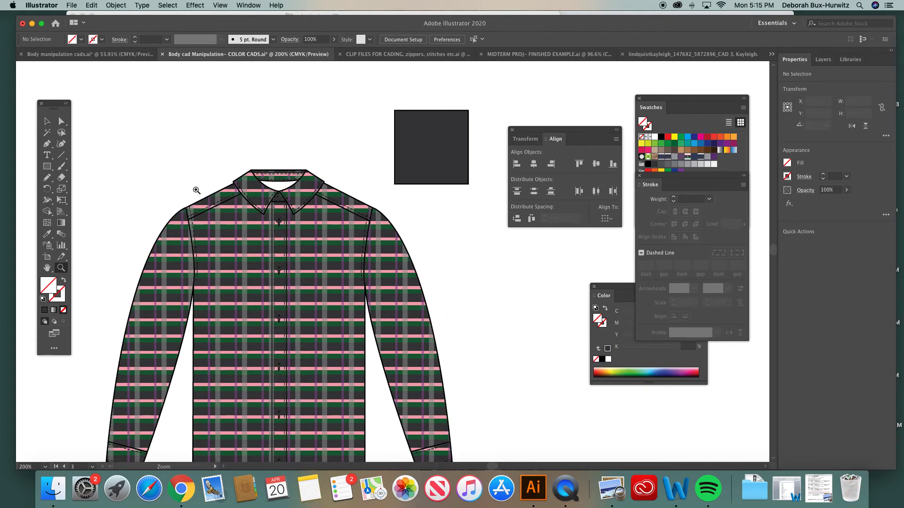
- Move the center anchor point of the shirt body's front neckline up behind the back collar band
drag(175, 161, 460, 289)
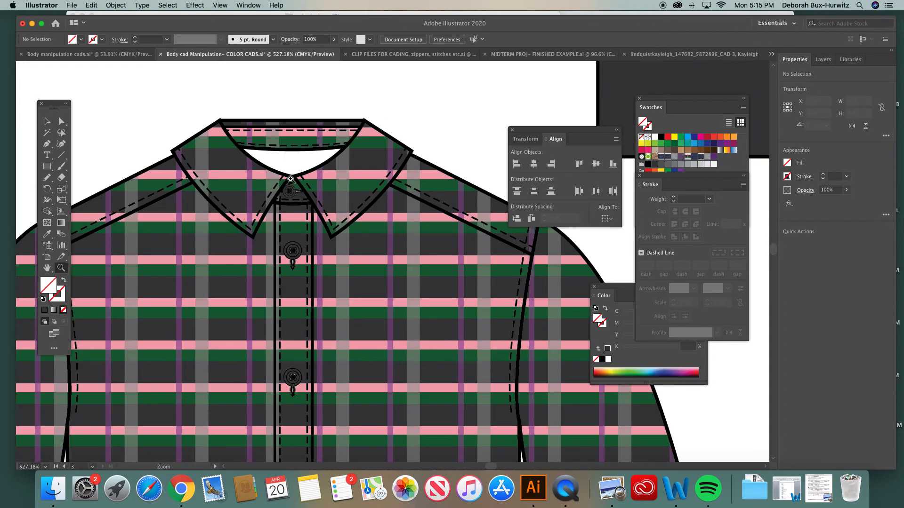
click(62, 120)
click(197, 230)
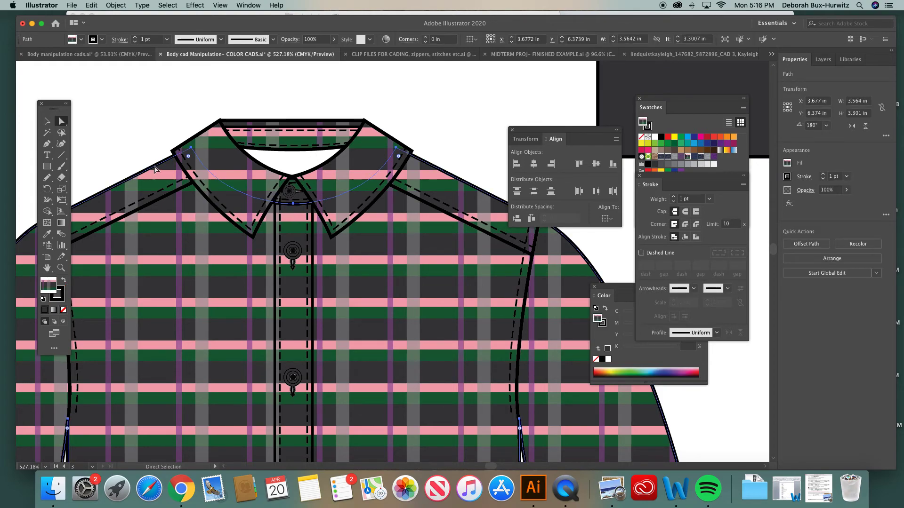
click(148, 149)
click(161, 165)
click(151, 155)
scroll(174, 222, left, 5)
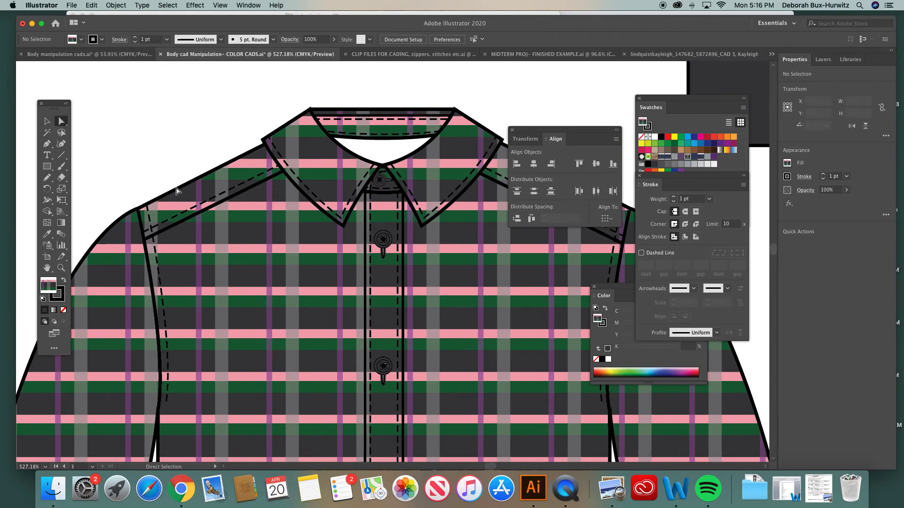
click(176, 191)
scroll(312, 189, right, 4)
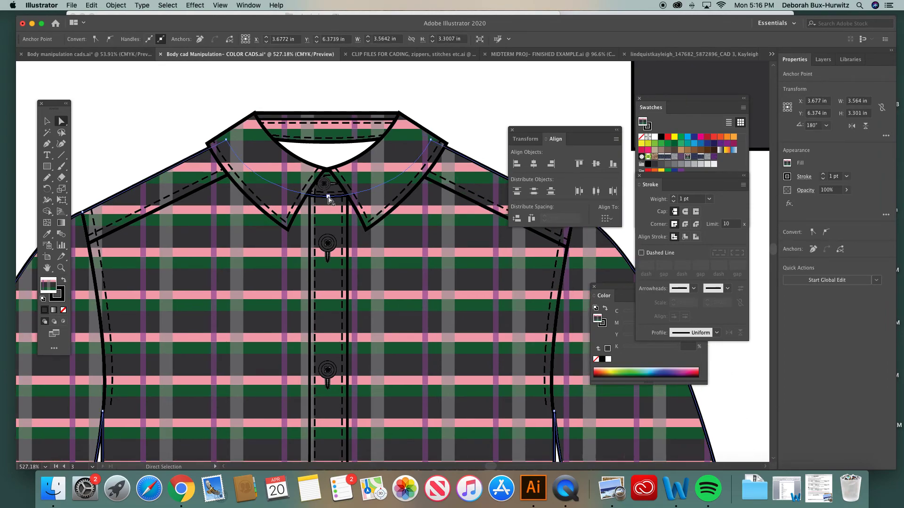
drag(328, 197, 330, 128)
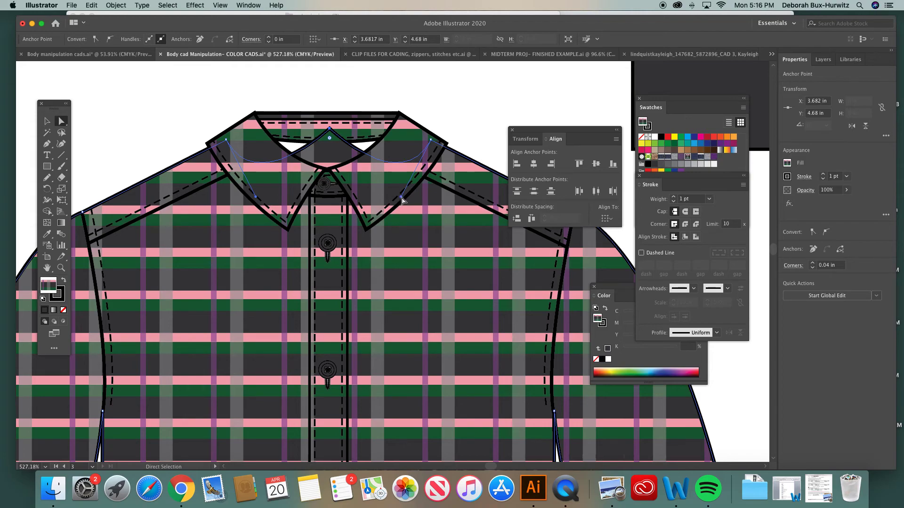
- Pull both direction handles of the raised neckline anchor up into a shallow arch behind the collar and deselect the body
drag(401, 198, 368, 128)
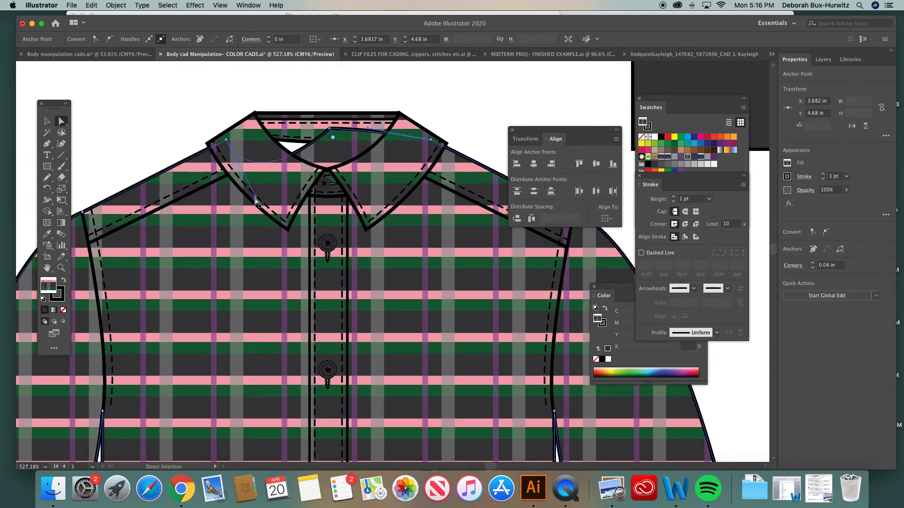
mouse_move(255, 196)
mouse_down()
mouse_move(252, 145)
mouse_move(262, 132)
mouse_up()
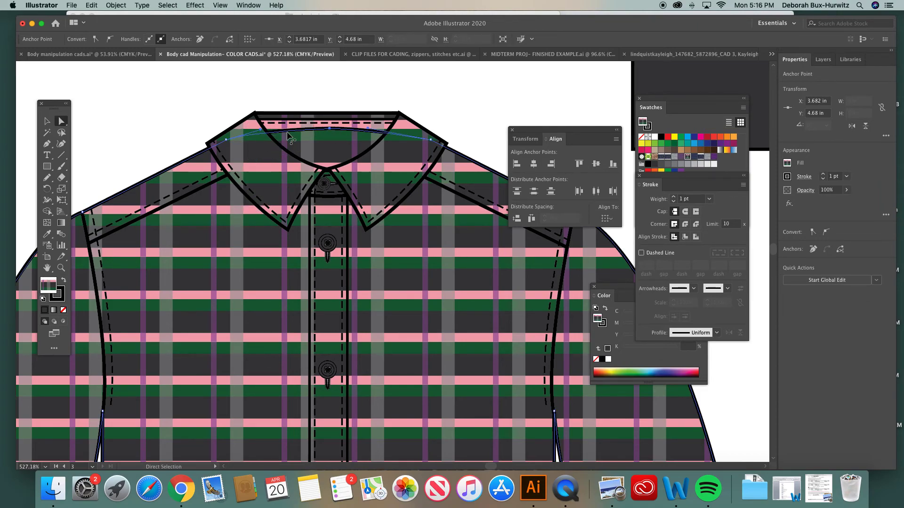
key(super+minus)
key(super+minus)
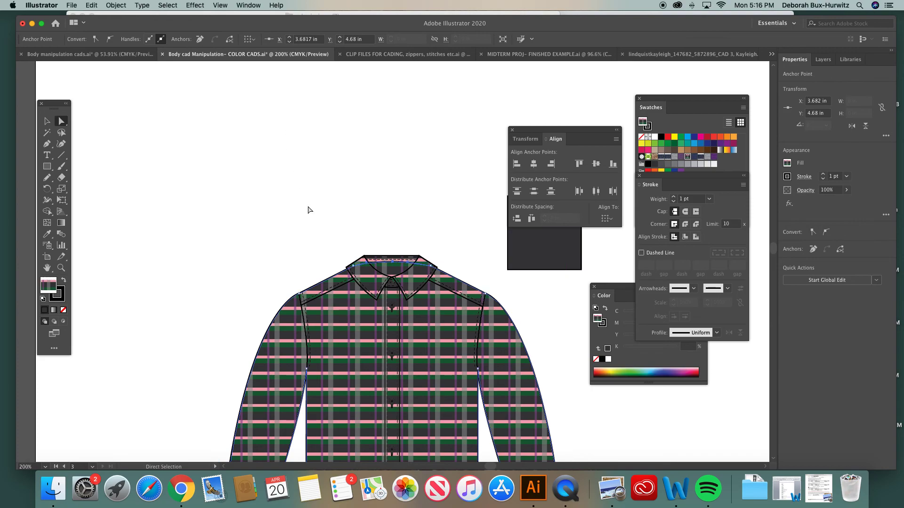
scroll(330, 254, down, 4)
scroll(329, 255, right, 4)
click(116, 5)
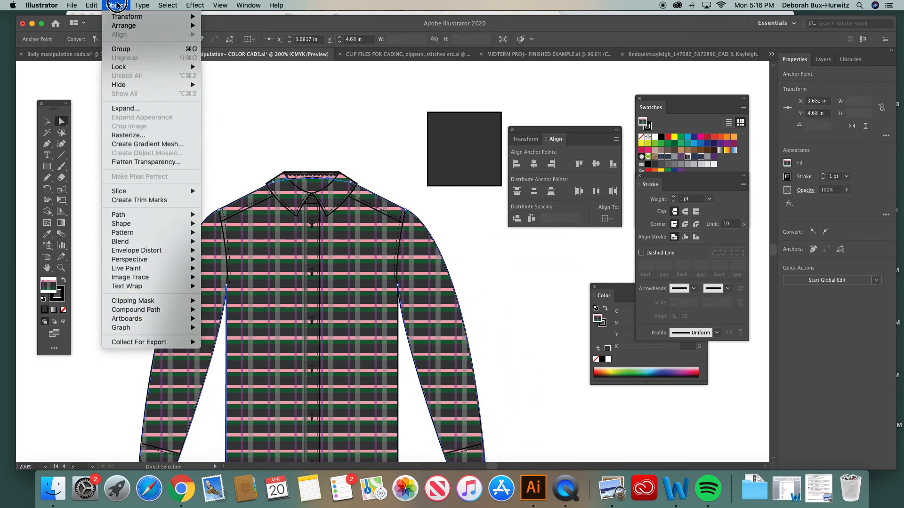
mouse_move(123, 26)
click(249, 52)
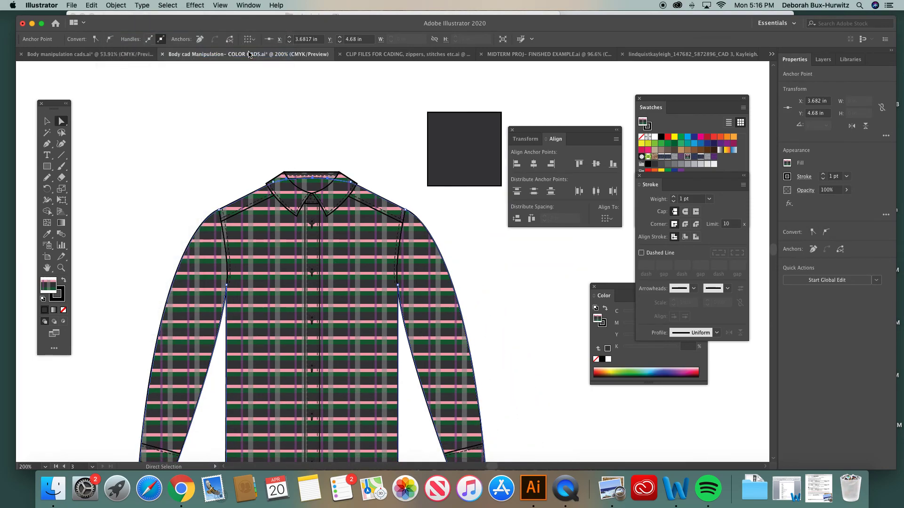
click(318, 154)
- Examine the reshaped neckline path of the shirt body up close and in the whole garment
click(61, 268)
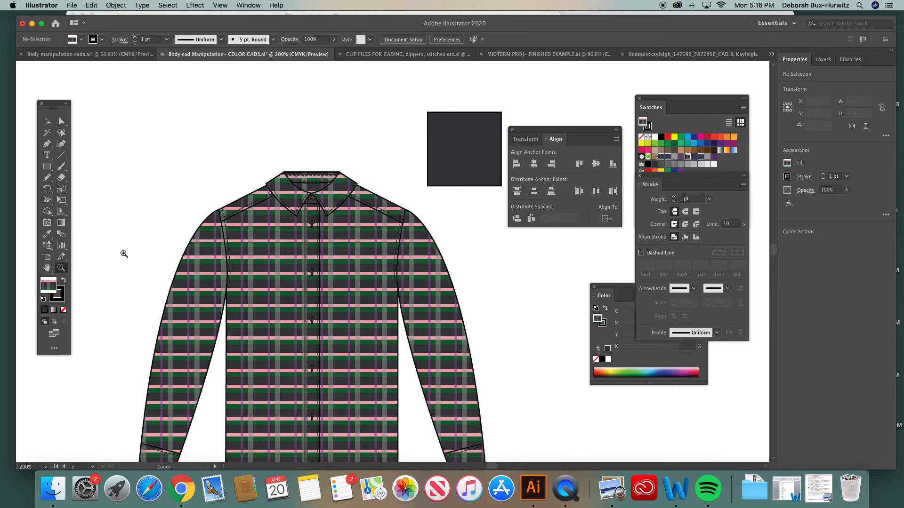
drag(245, 147, 429, 250)
click(61, 121)
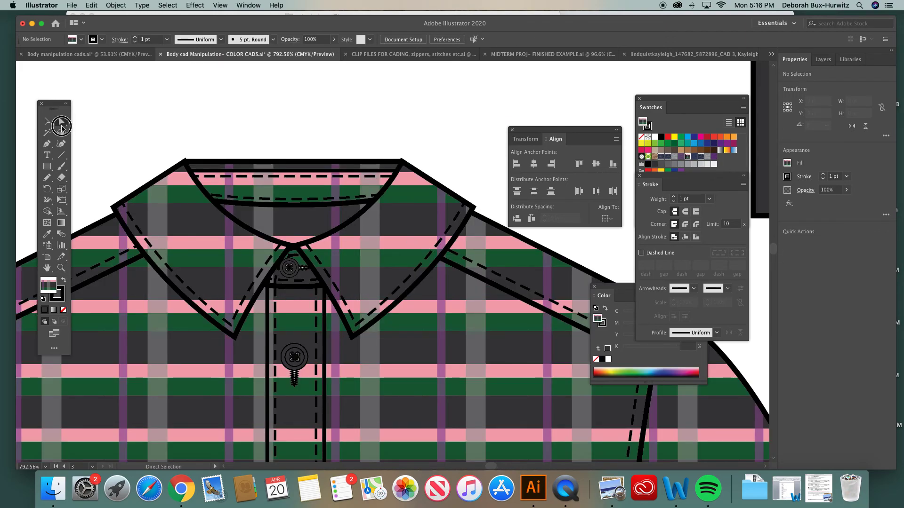
scroll(149, 115, left, 5)
click(213, 236)
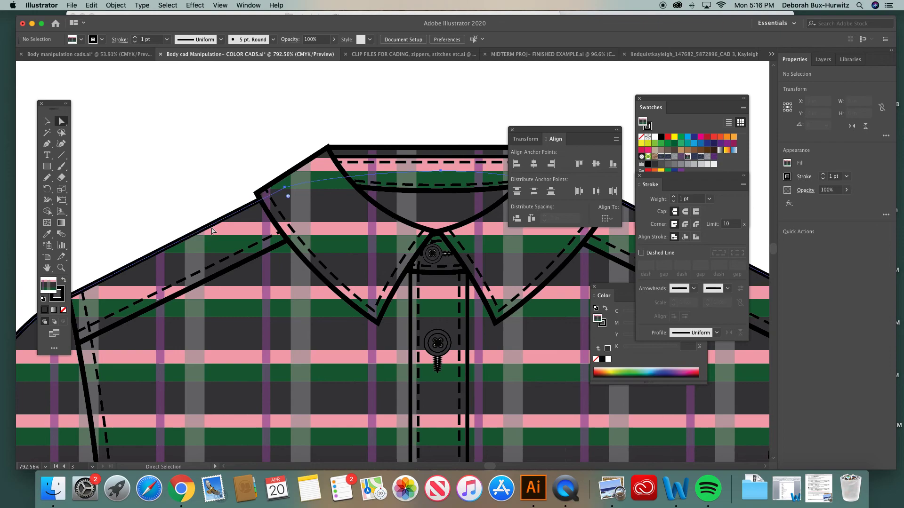
scroll(255, 255, right, 3)
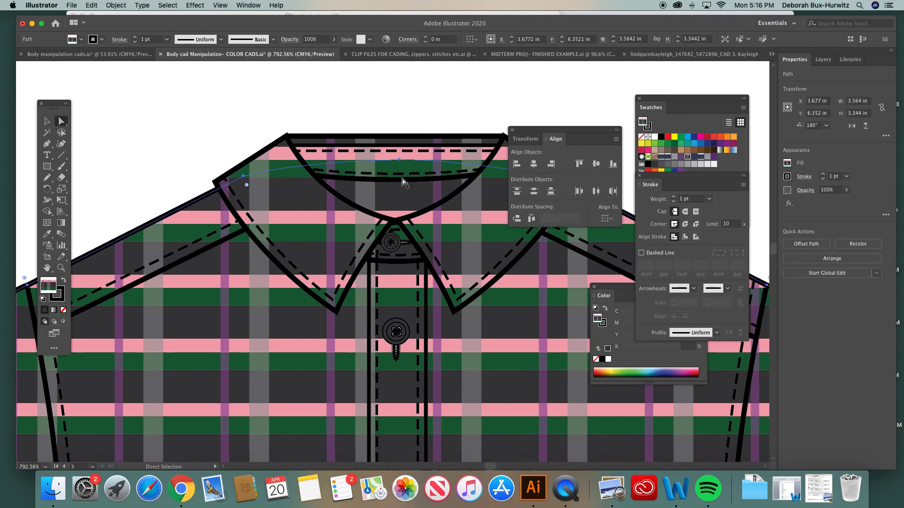
scroll(357, 166, right, 8)
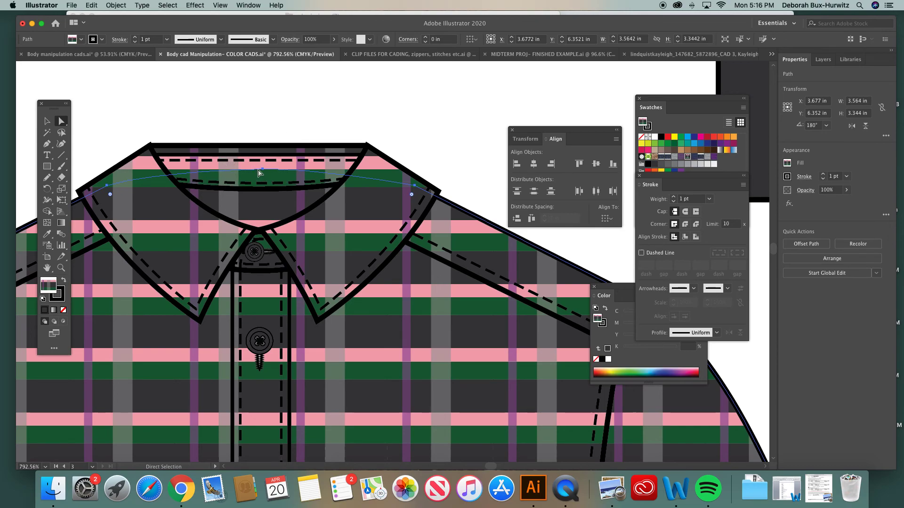
key(super+1)
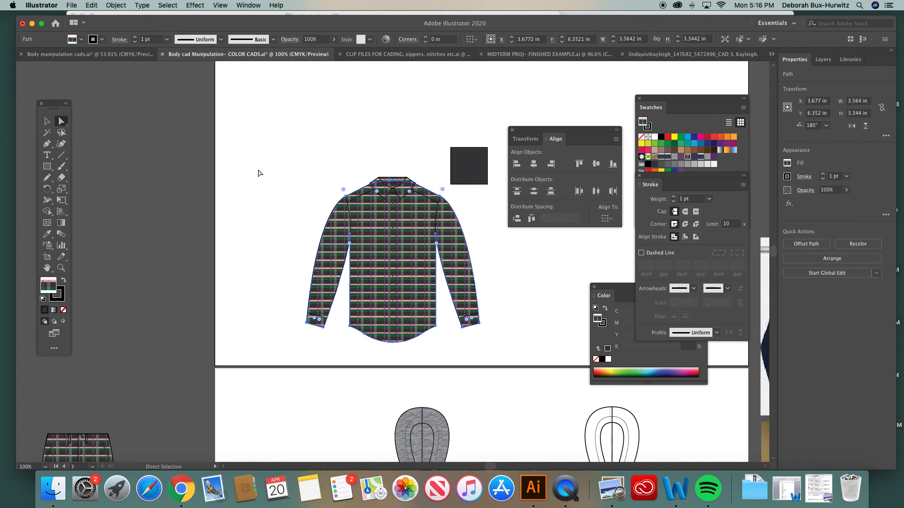
scroll(368, 203, right, 5)
click(398, 203)
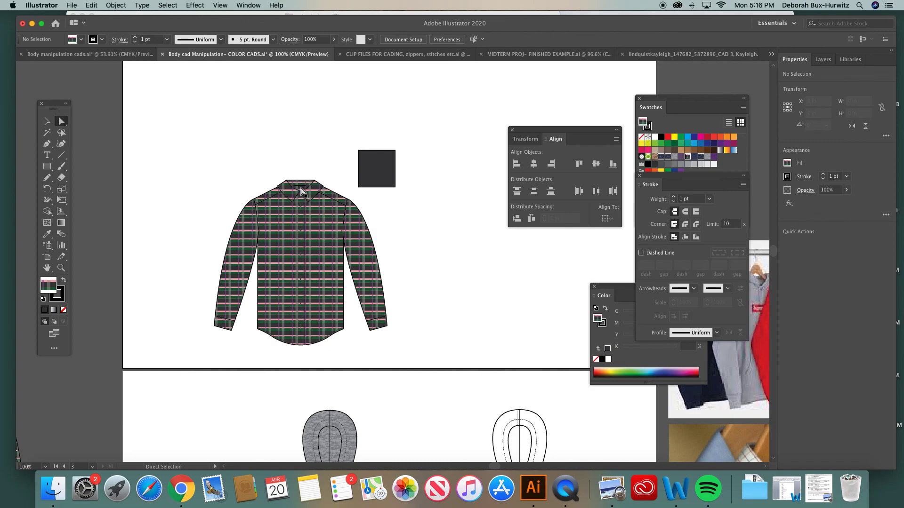
- Delete the charcoal color square beside the plaid shirt
scroll(310, 253, right, 2)
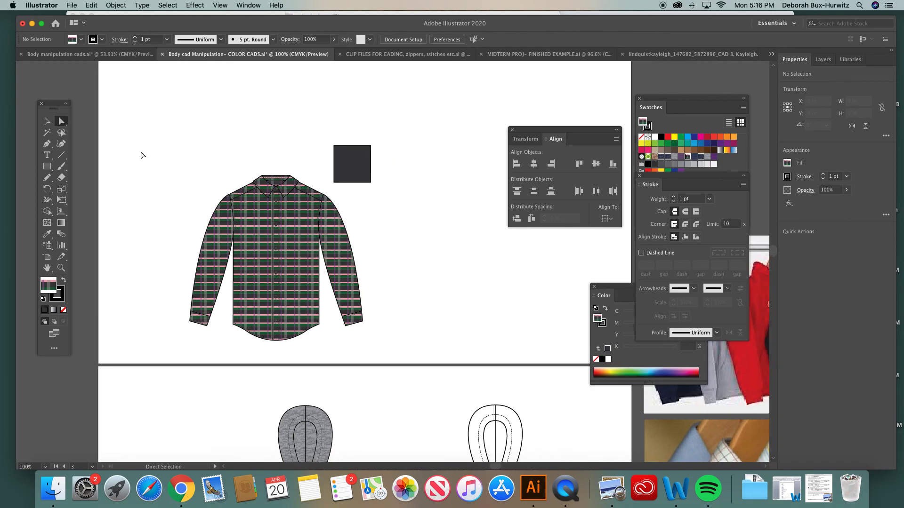
click(45, 122)
drag(329, 135, 382, 186)
key(Delete)
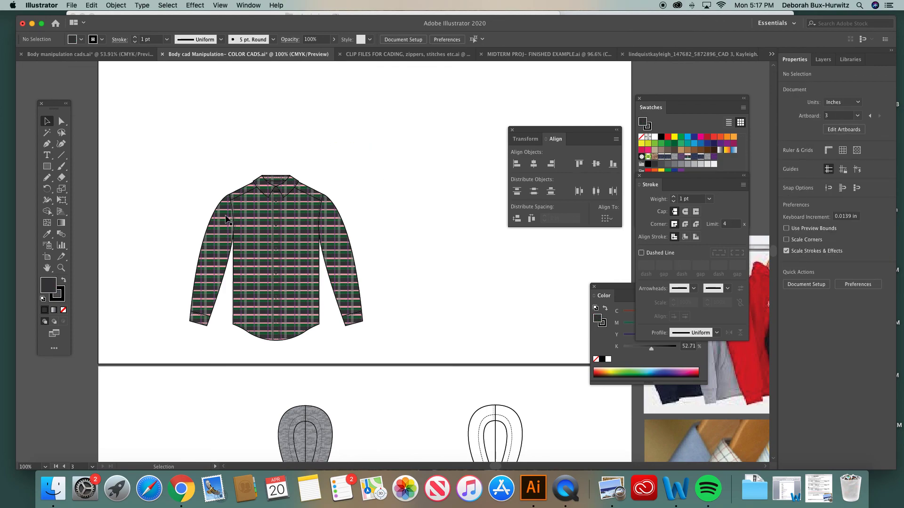
- Examine the finished plaid shirt as a whole and its placket buttons up close
scroll(272, 293, down, 3)
scroll(271, 293, right, 2)
scroll(272, 293, up, 2)
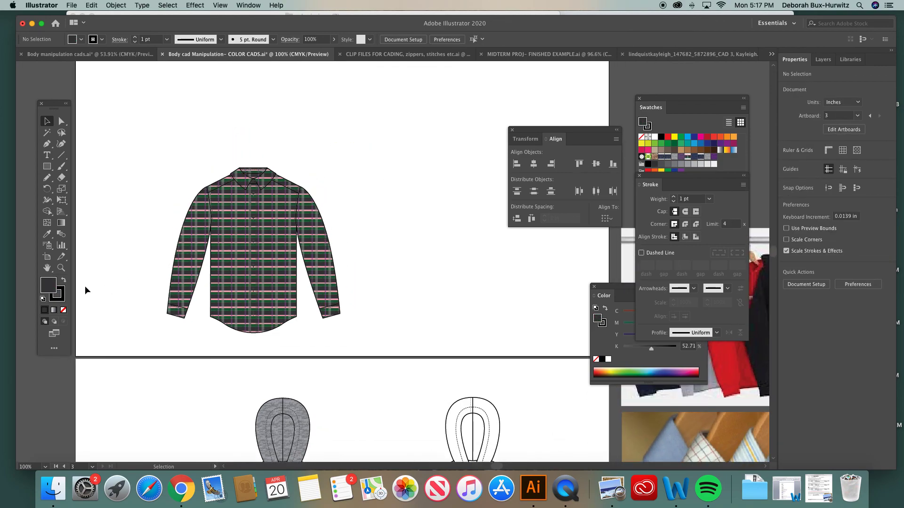
click(61, 268)
drag(211, 162, 402, 343)
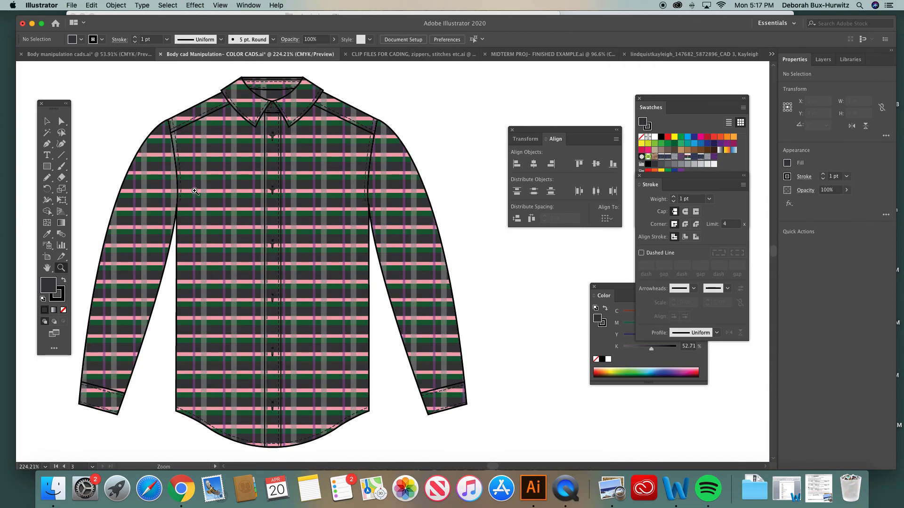
click(47, 121)
click(61, 268)
drag(384, 280, 386, 279)
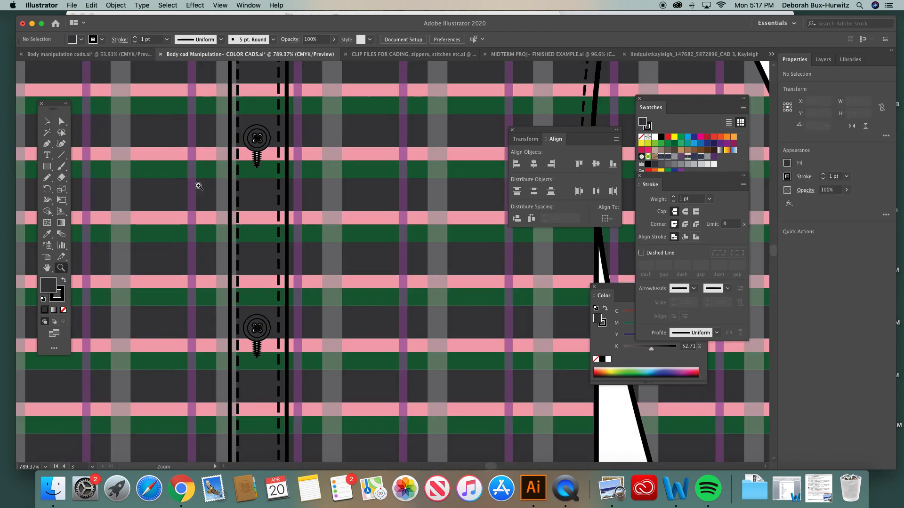
click(60, 122)
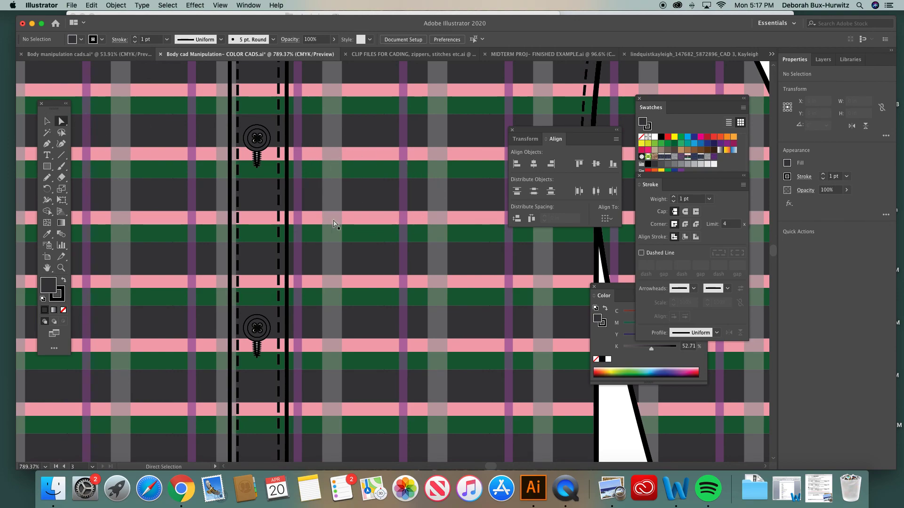
key(super+0)
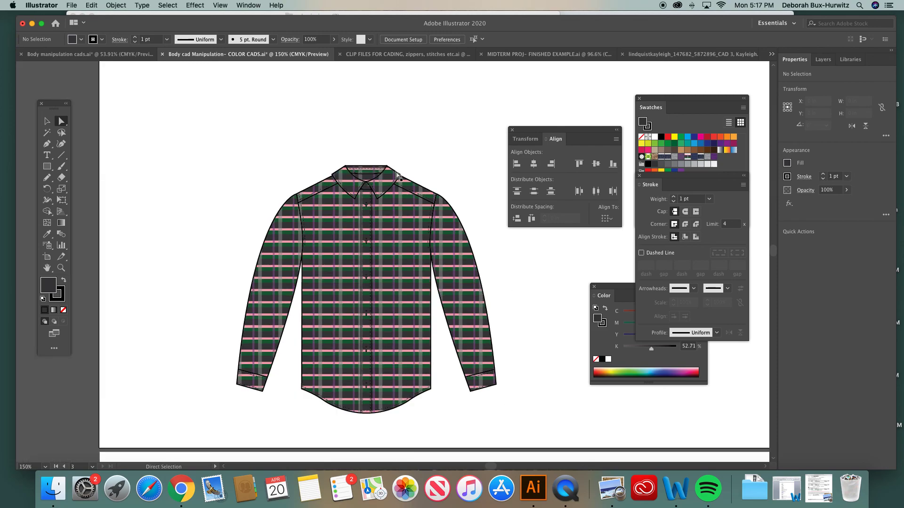